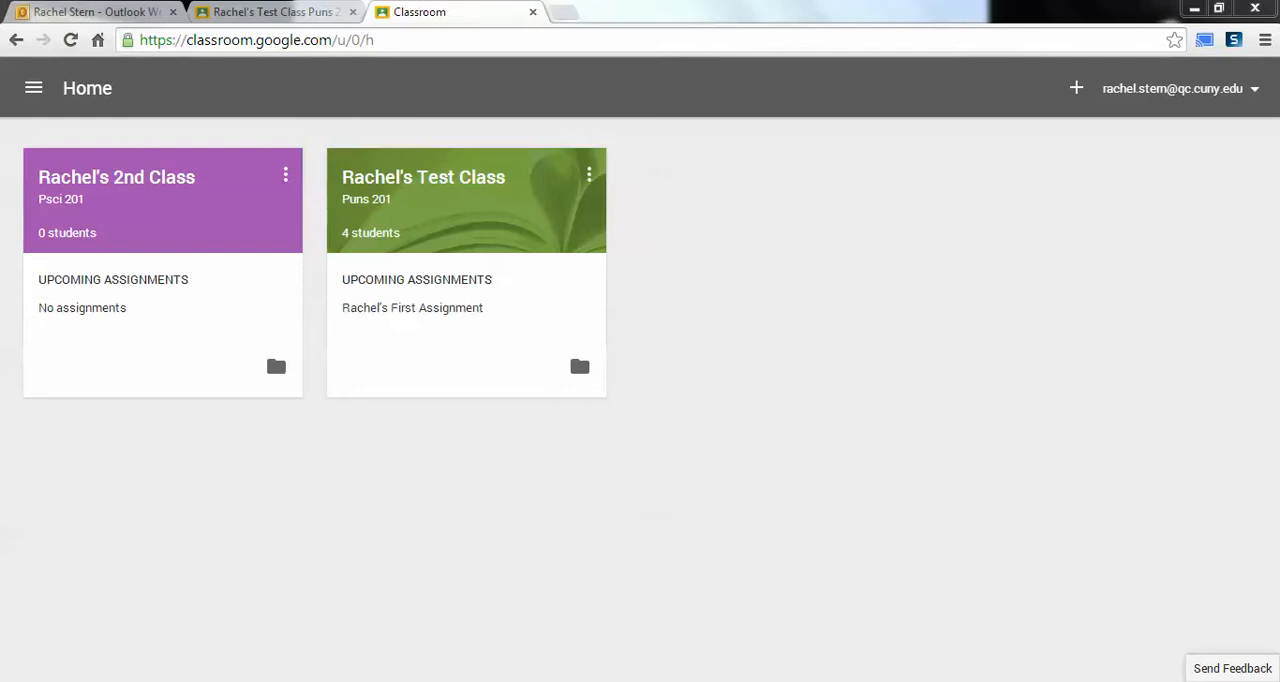
Step: Load classroom.google.com in the current browser tab
left_click(257, 40)
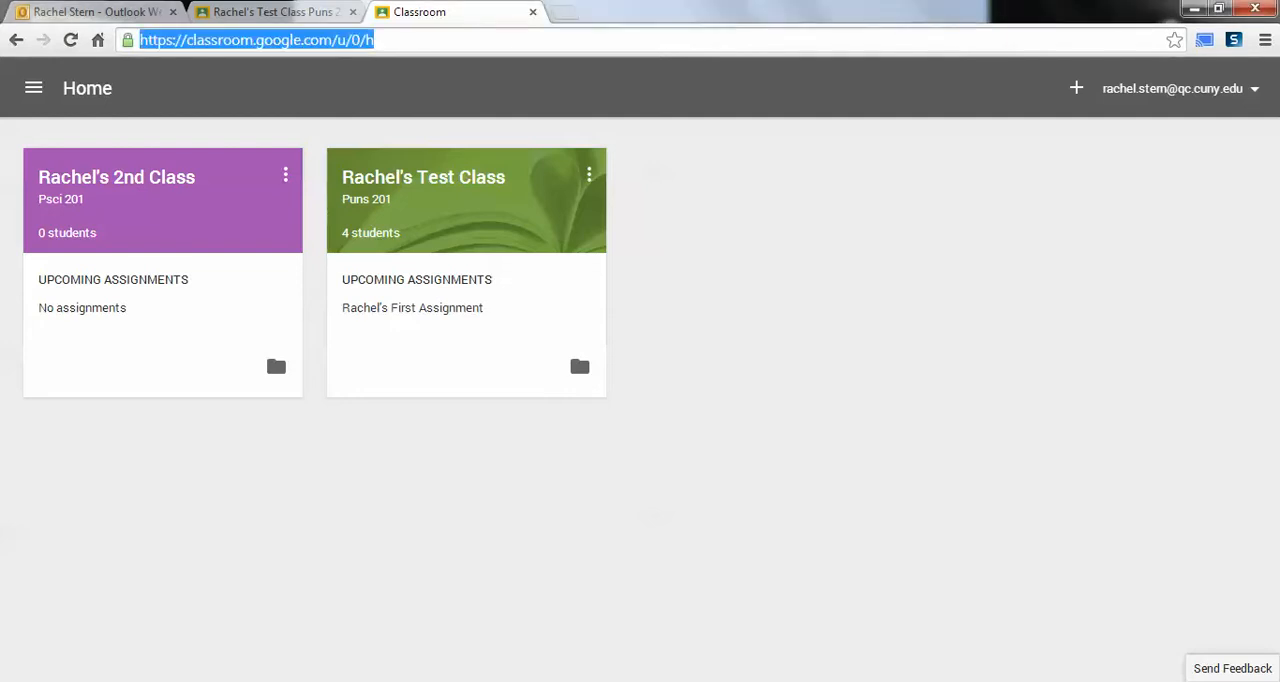
type("class")
key("End")
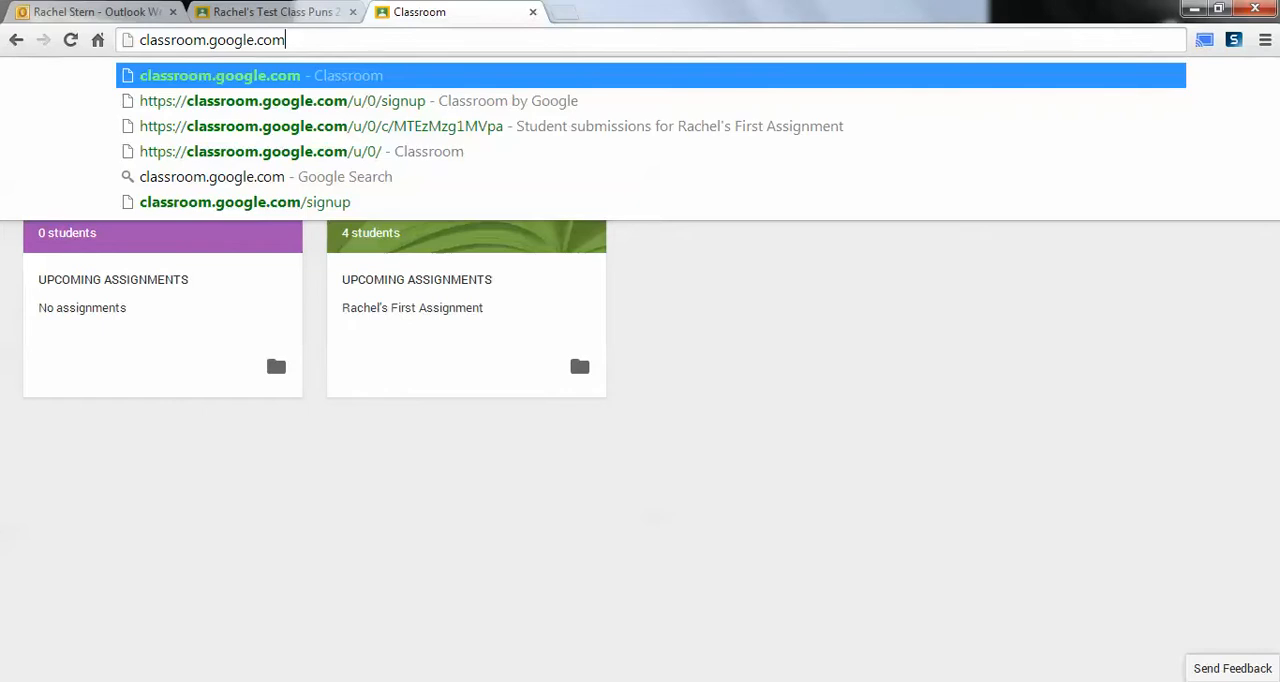
key("Return")
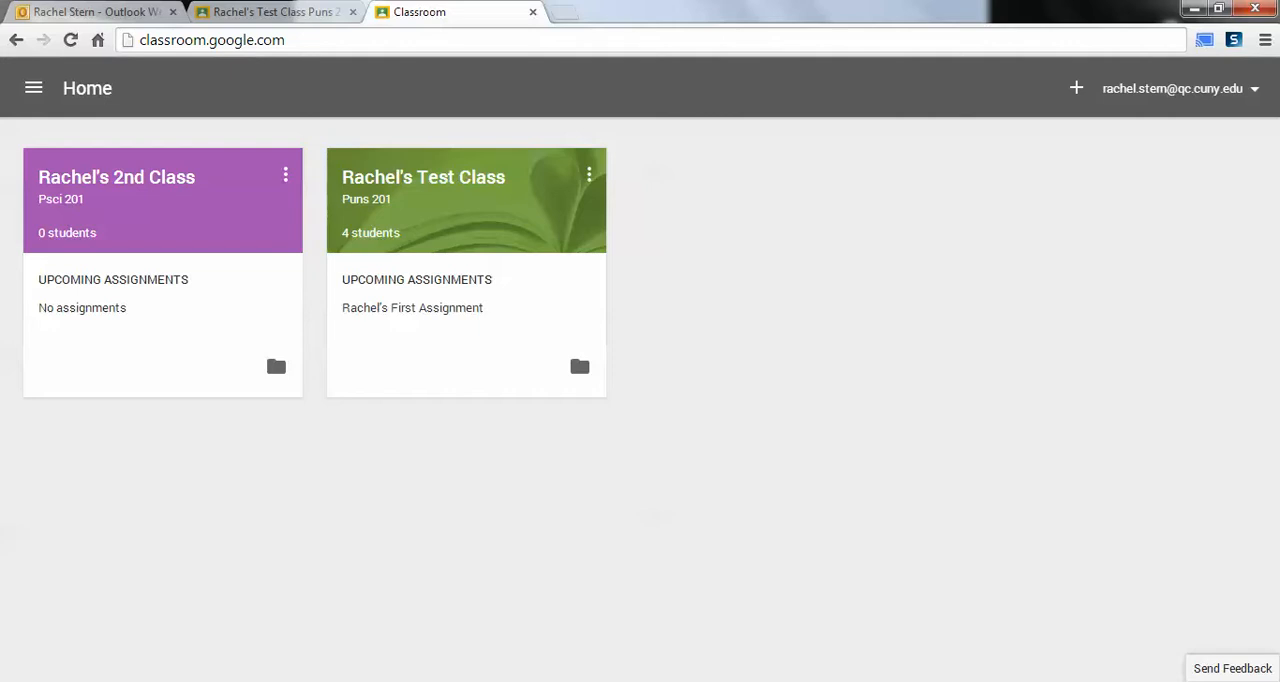
left_click(1076, 88)
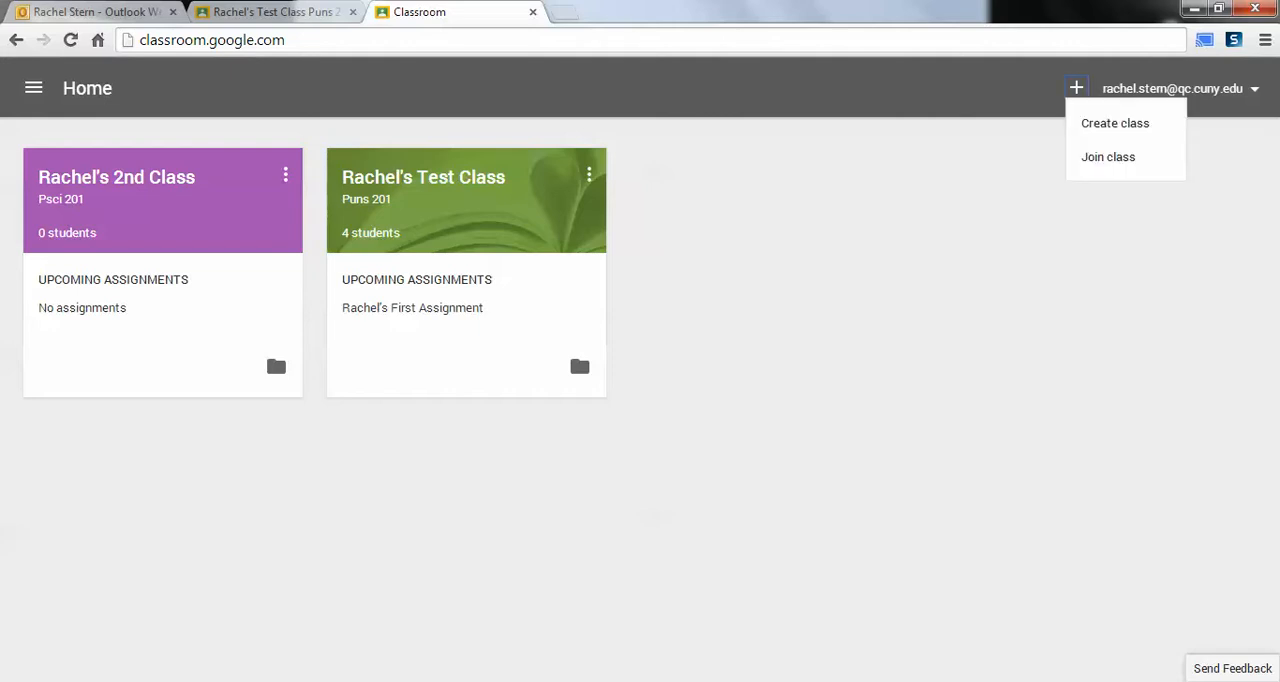
left_click(1108, 157)
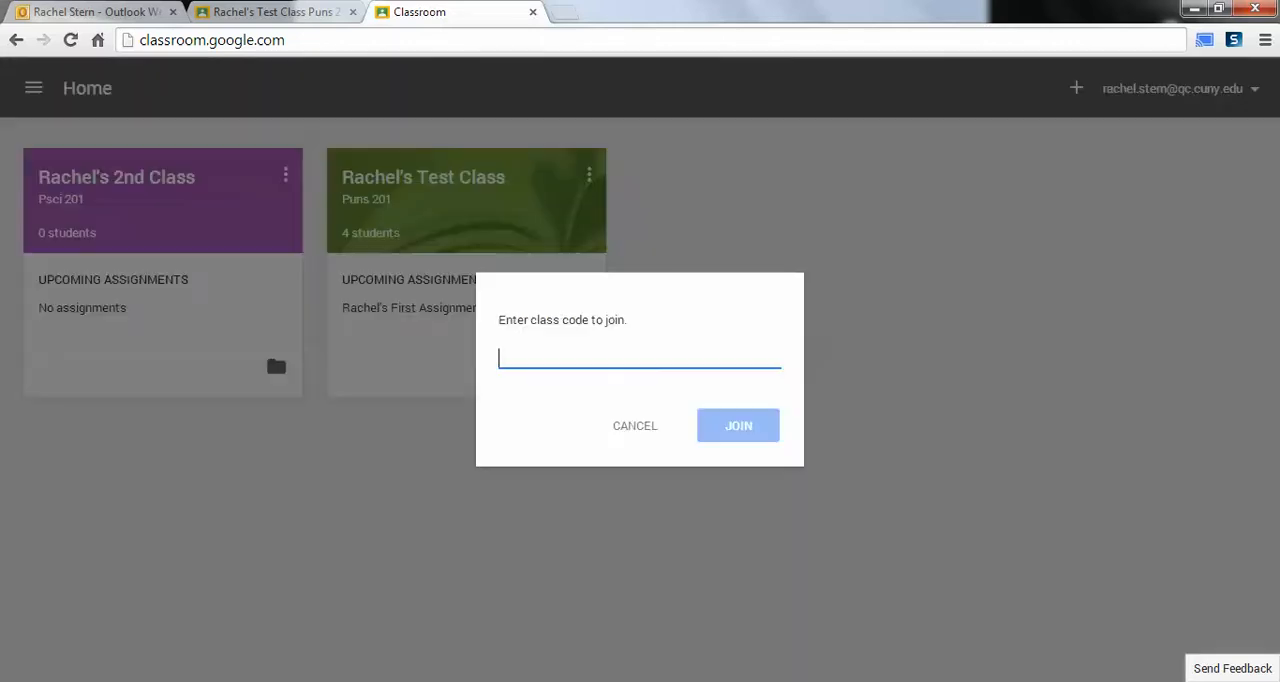
left_click(635, 426)
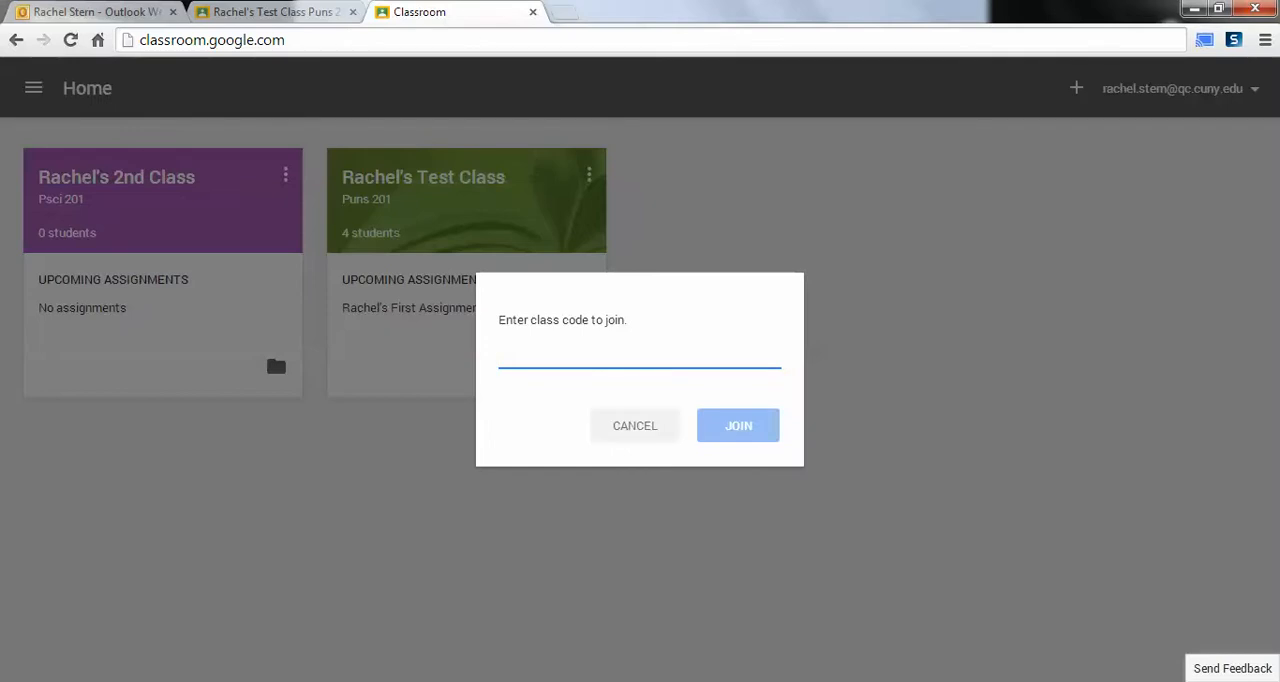
left_click(1076, 88)
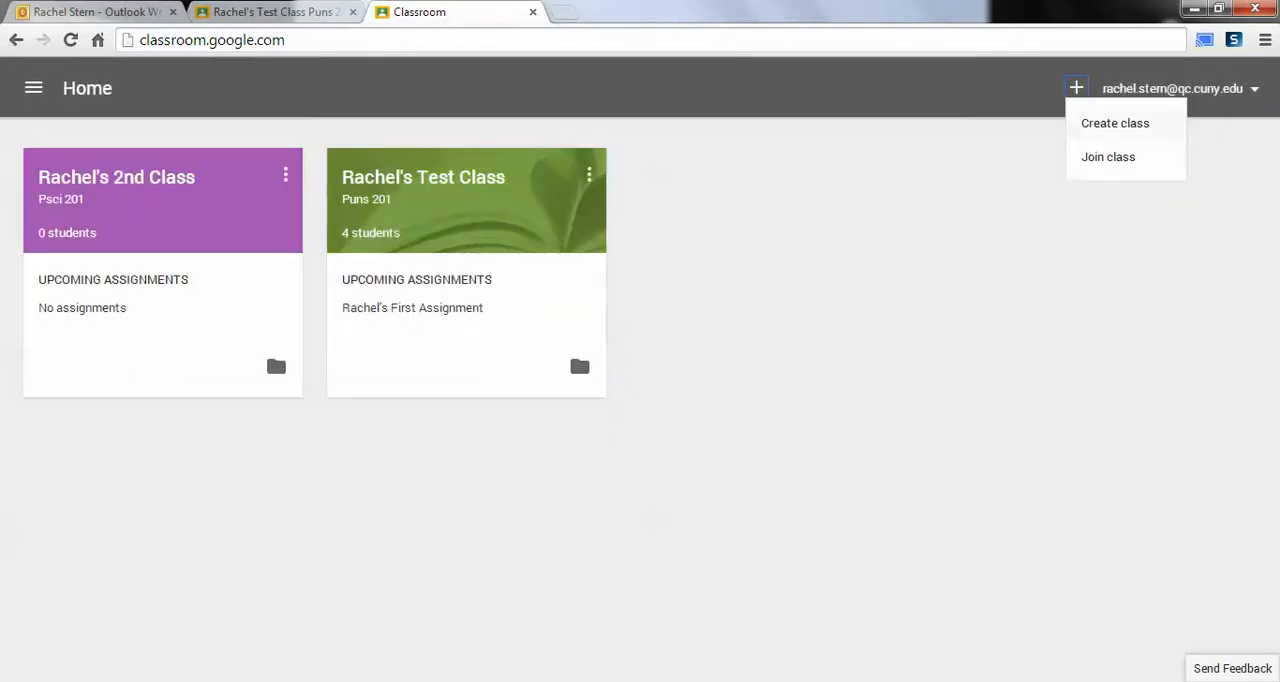
left_click(1114, 123)
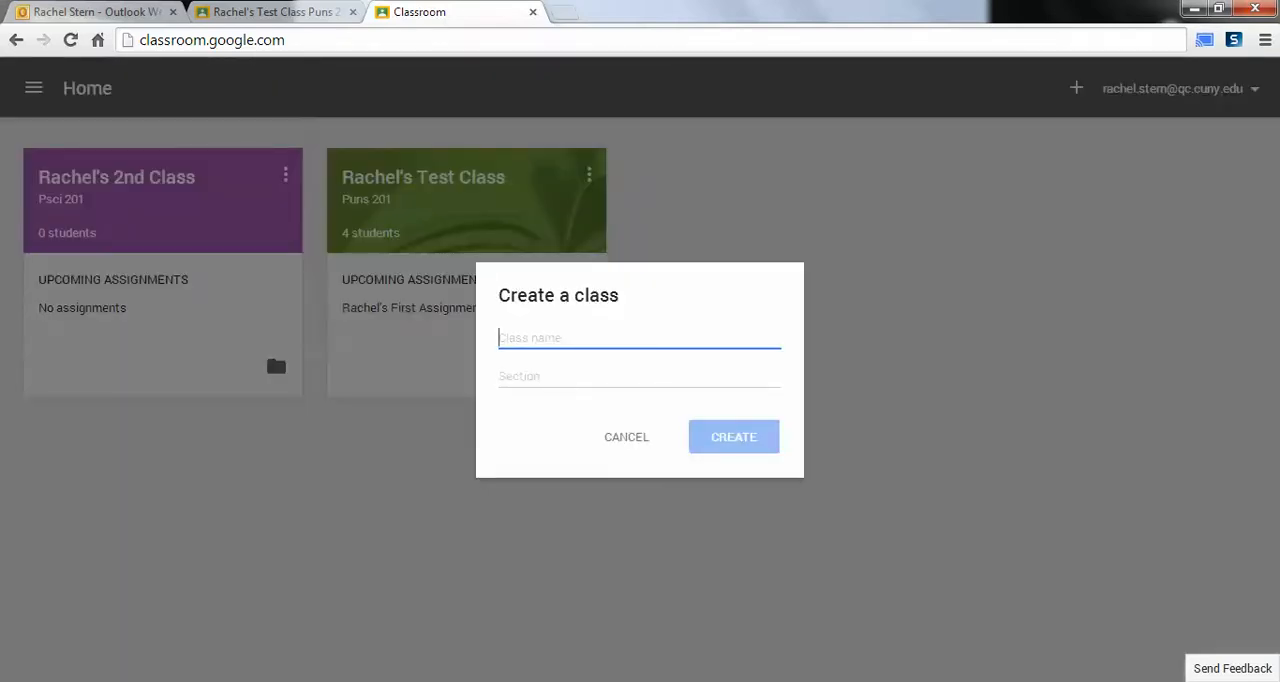
type("R")
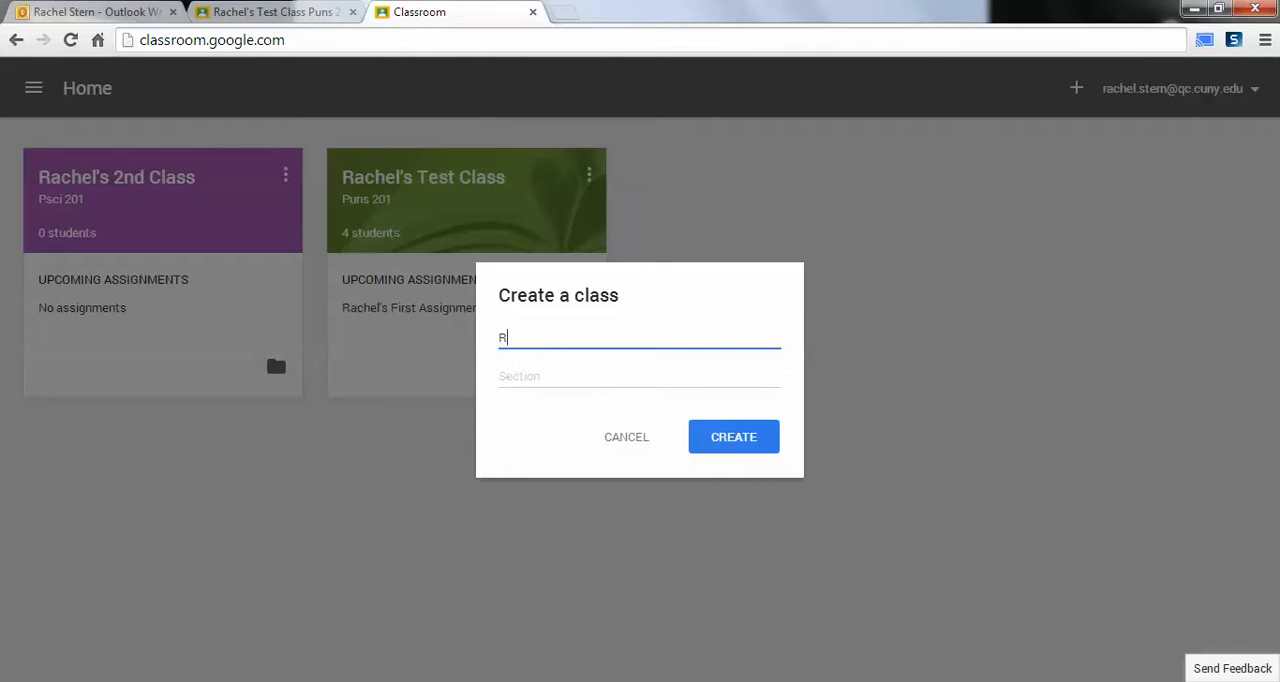
type("achel's Test Class")
key("Tab")
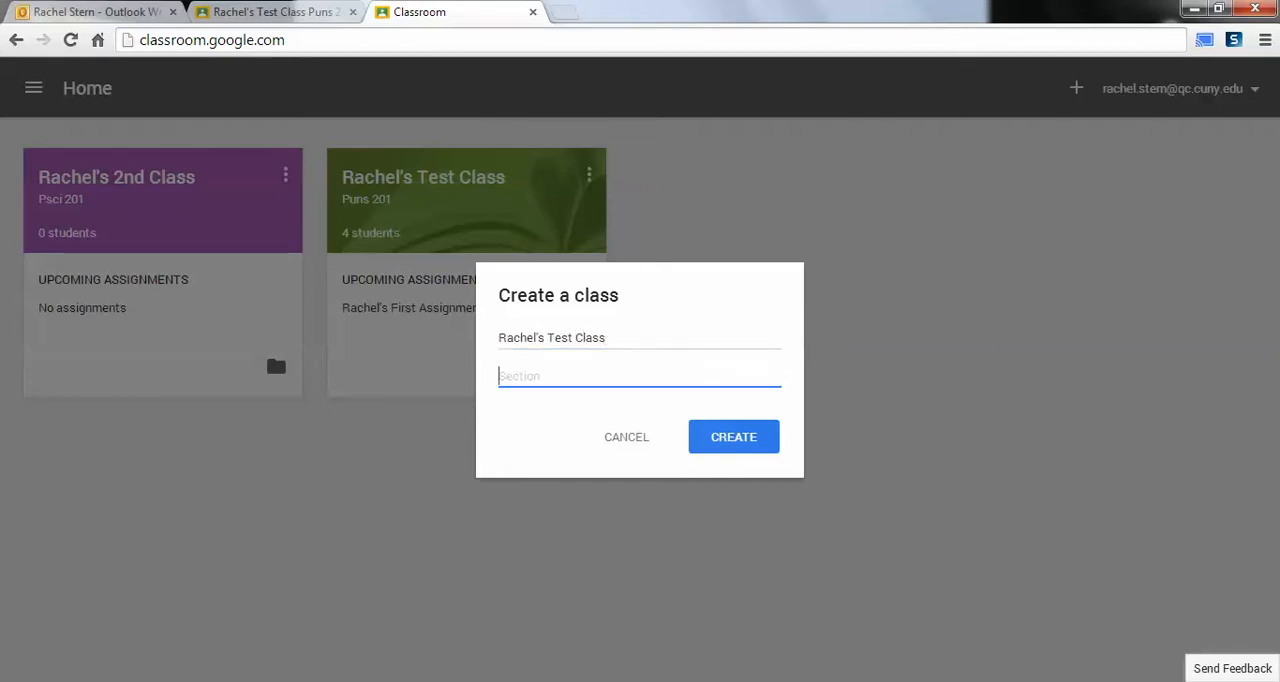
type("Psci 201")
left_click(626, 437)
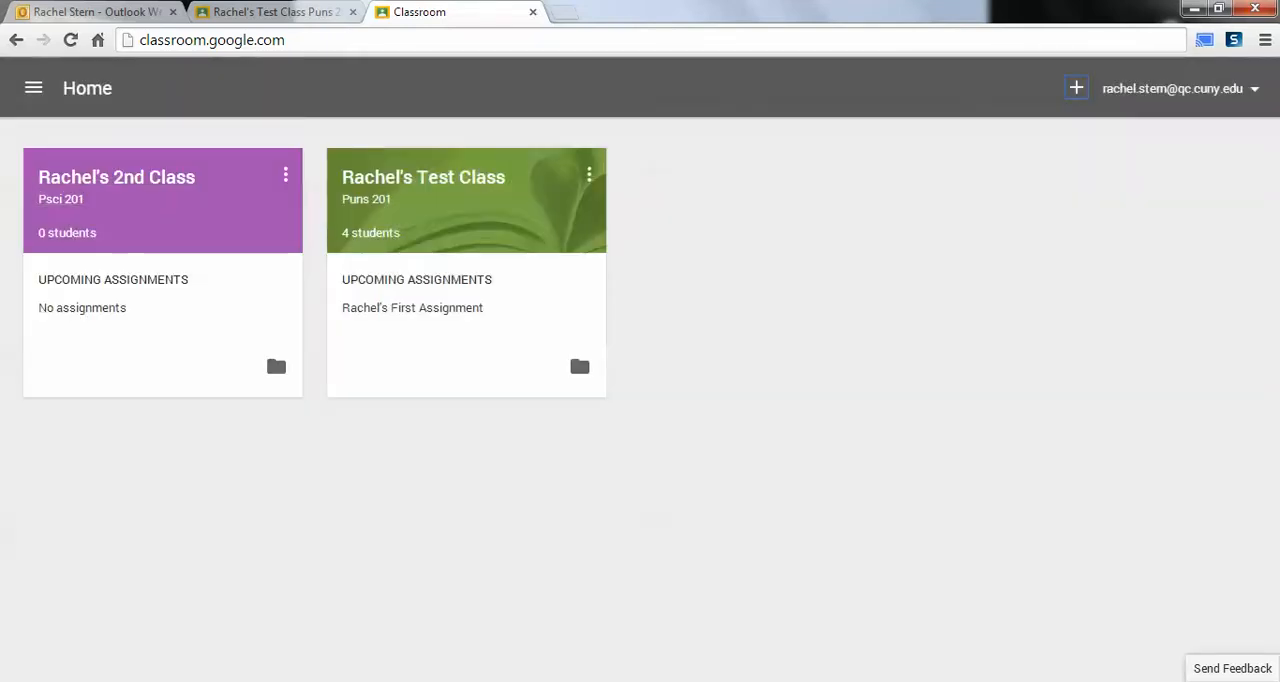
Step: Open the Puns 201 class and change its theme to the colourful jelly beans image from the gallery
left_click(423, 177)
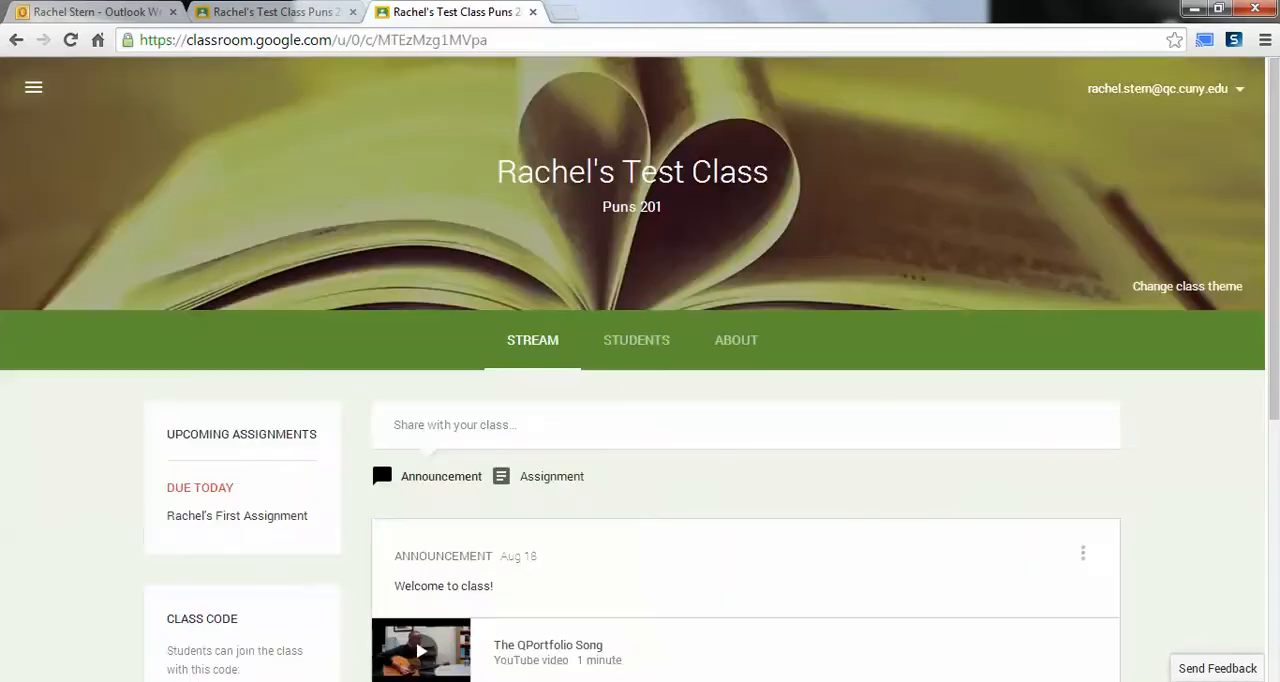
scroll(379, 454, "down", 2)
scroll(379, 454, "up", 2)
left_click(1187, 286)
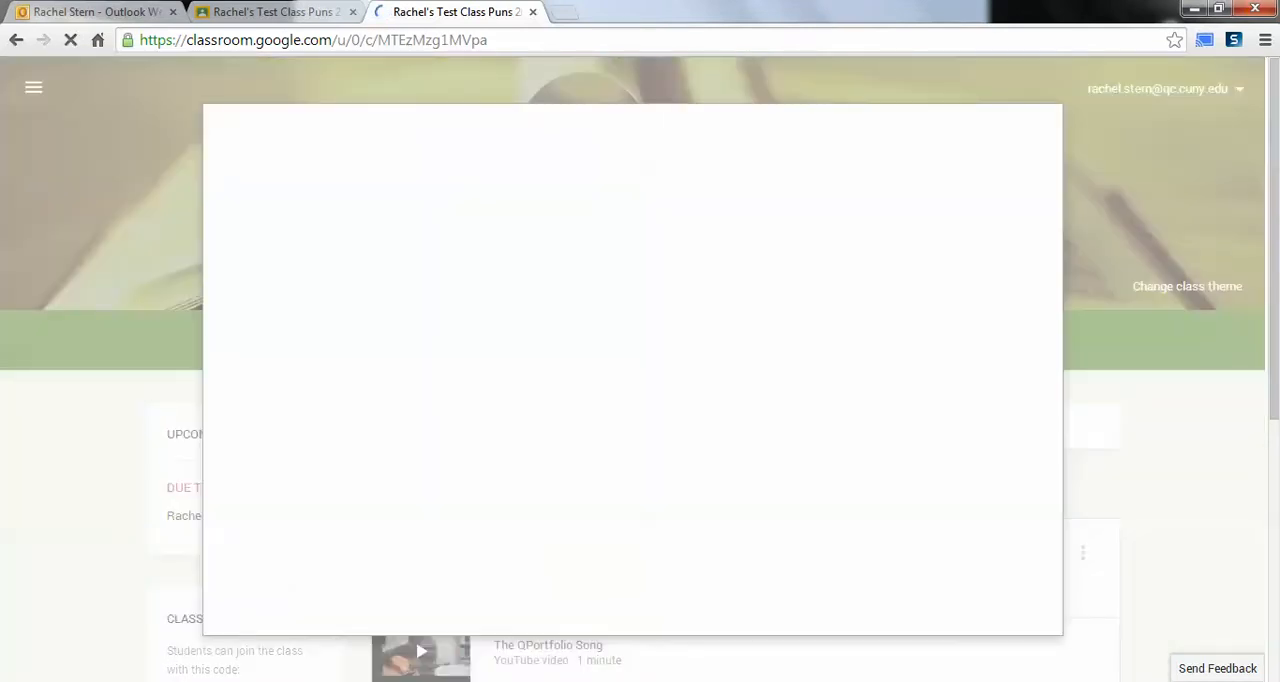
scroll(716, 362, "down", 10)
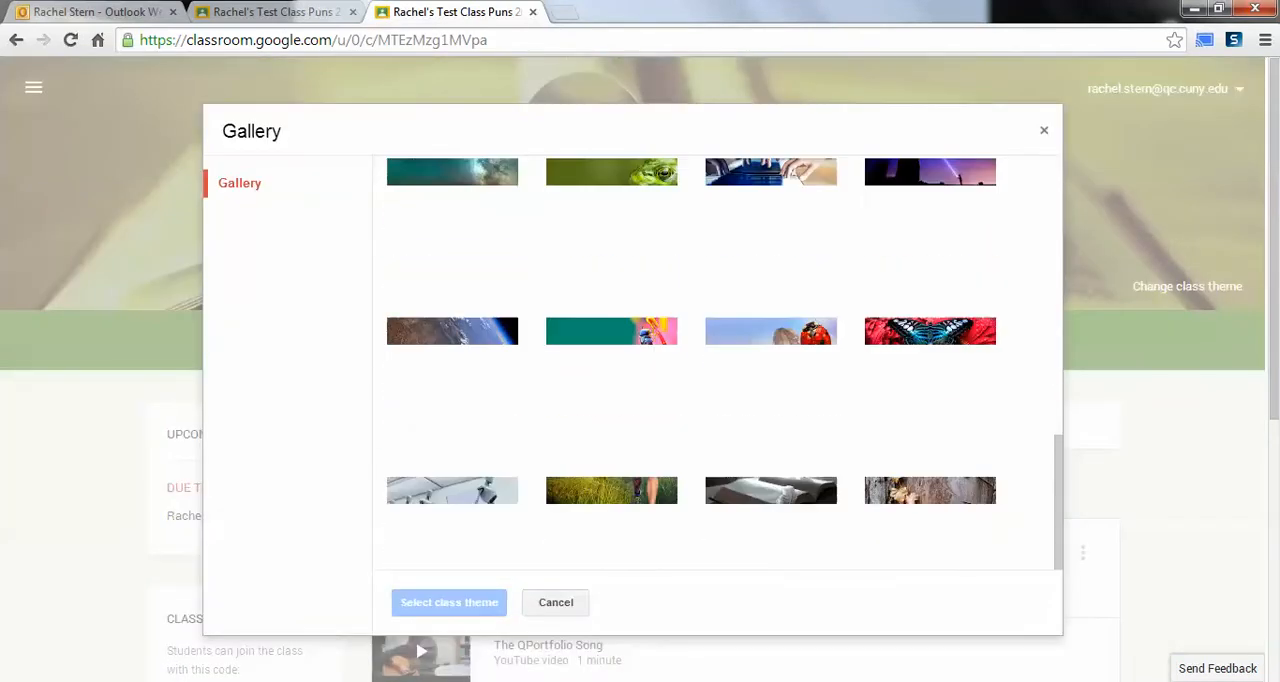
scroll(716, 362, "up", 9)
left_click(770, 225)
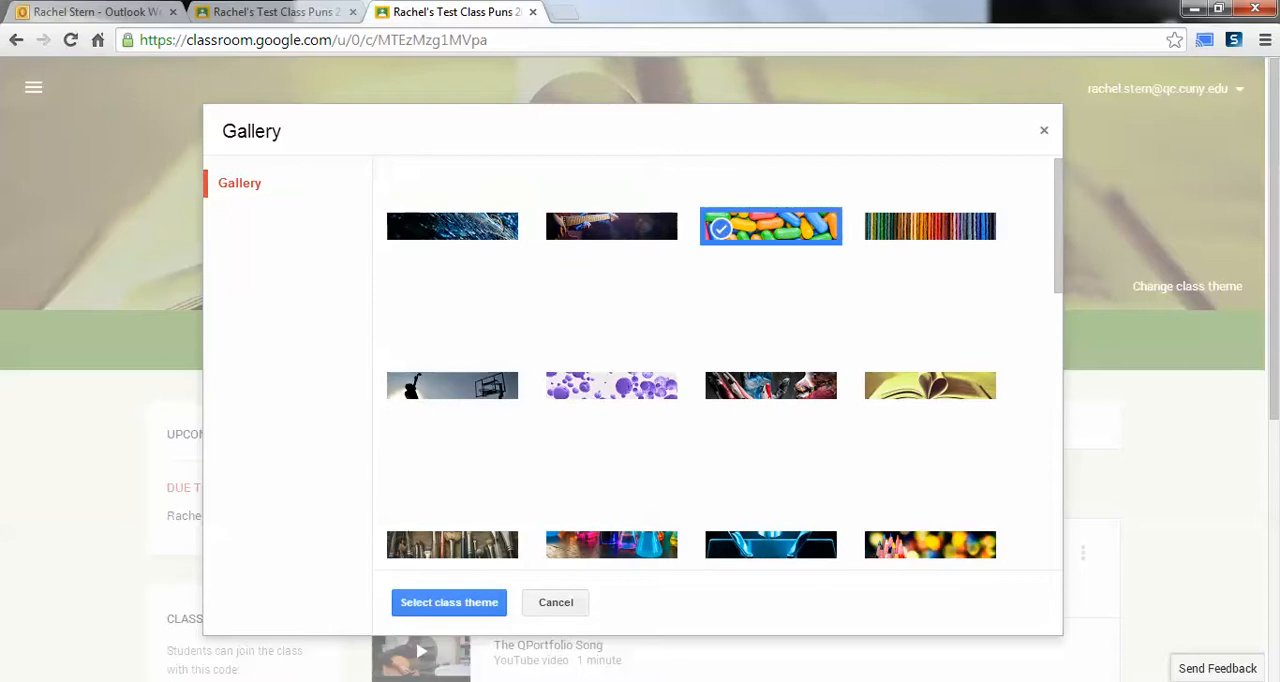
left_click(449, 602)
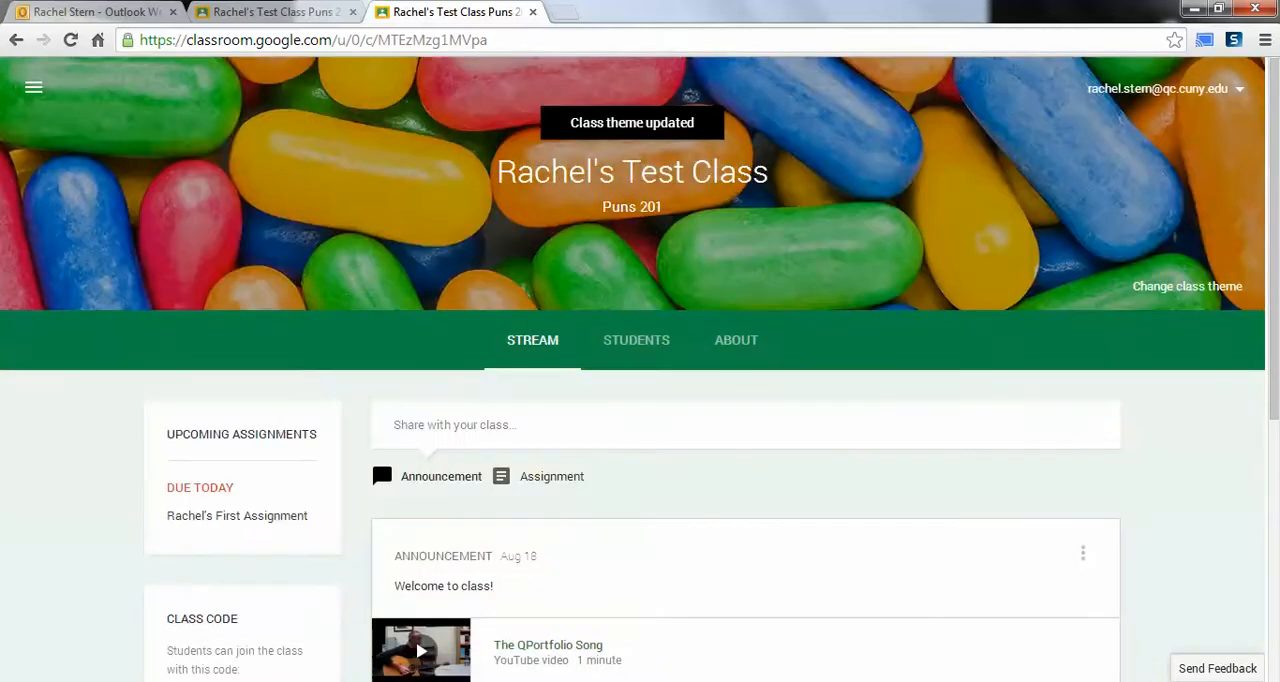
Step: Go to the class's About page and start a new class materials entry
scroll(379, 454, "down", 5)
scroll(379, 454, "up", 5)
scroll(379, 454, "down", 5)
scroll(379, 454, "up", 5)
left_click(736, 340)
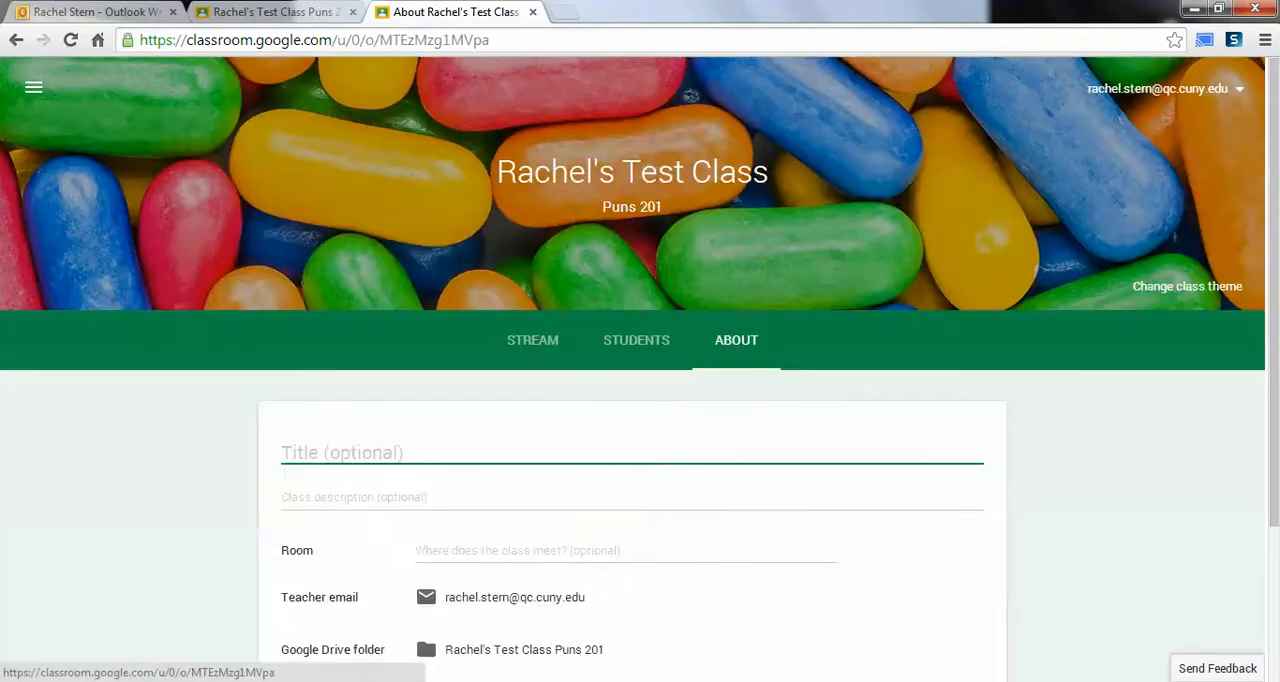
scroll(736, 340, "down", 2)
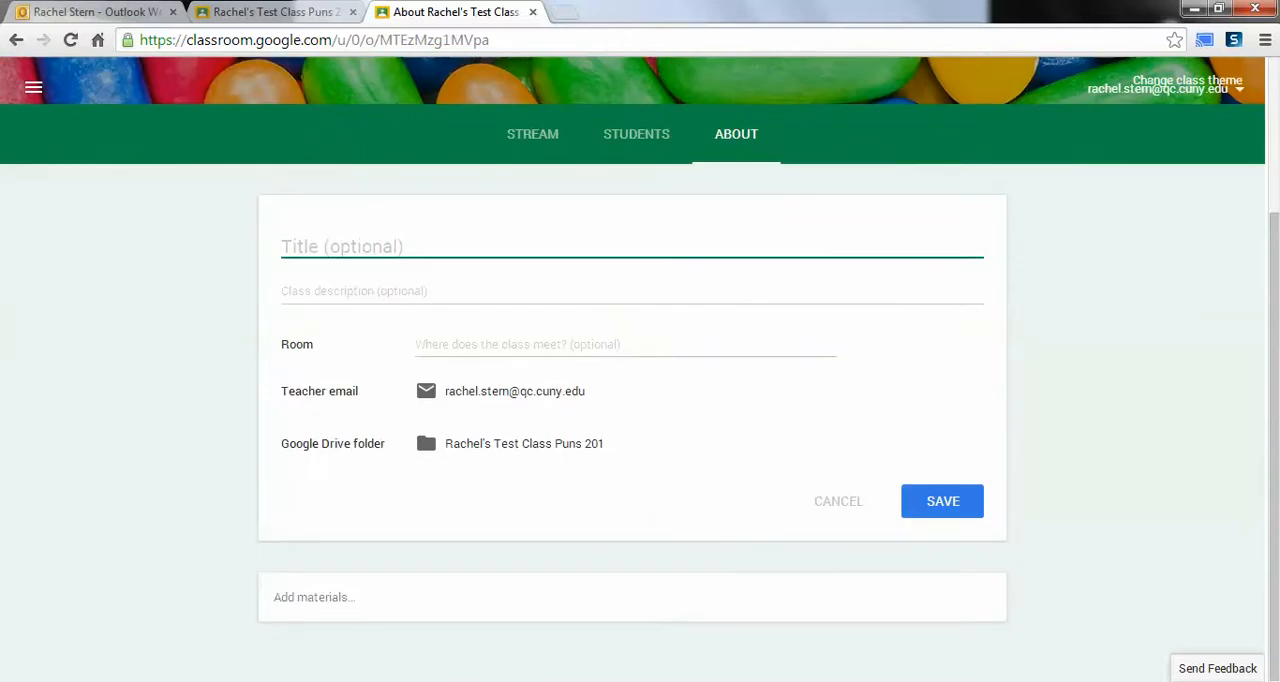
left_click(330, 597)
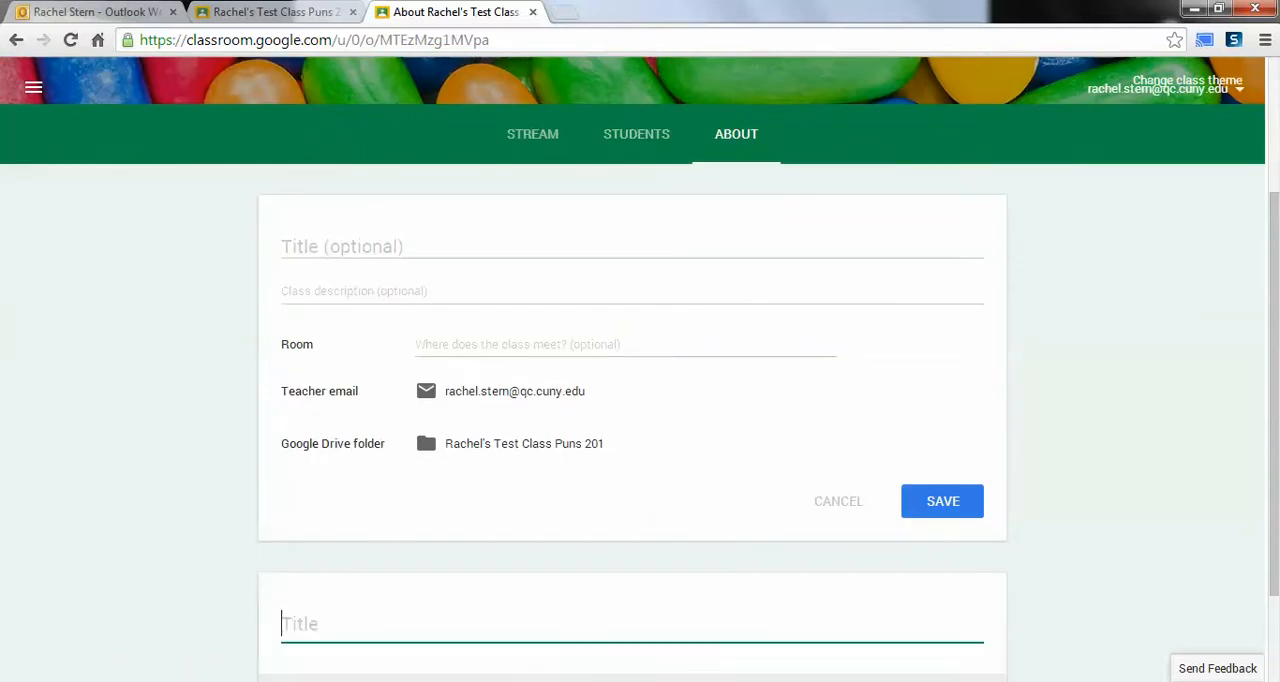
scroll(330, 597, "down", 2)
left_click(300, 581)
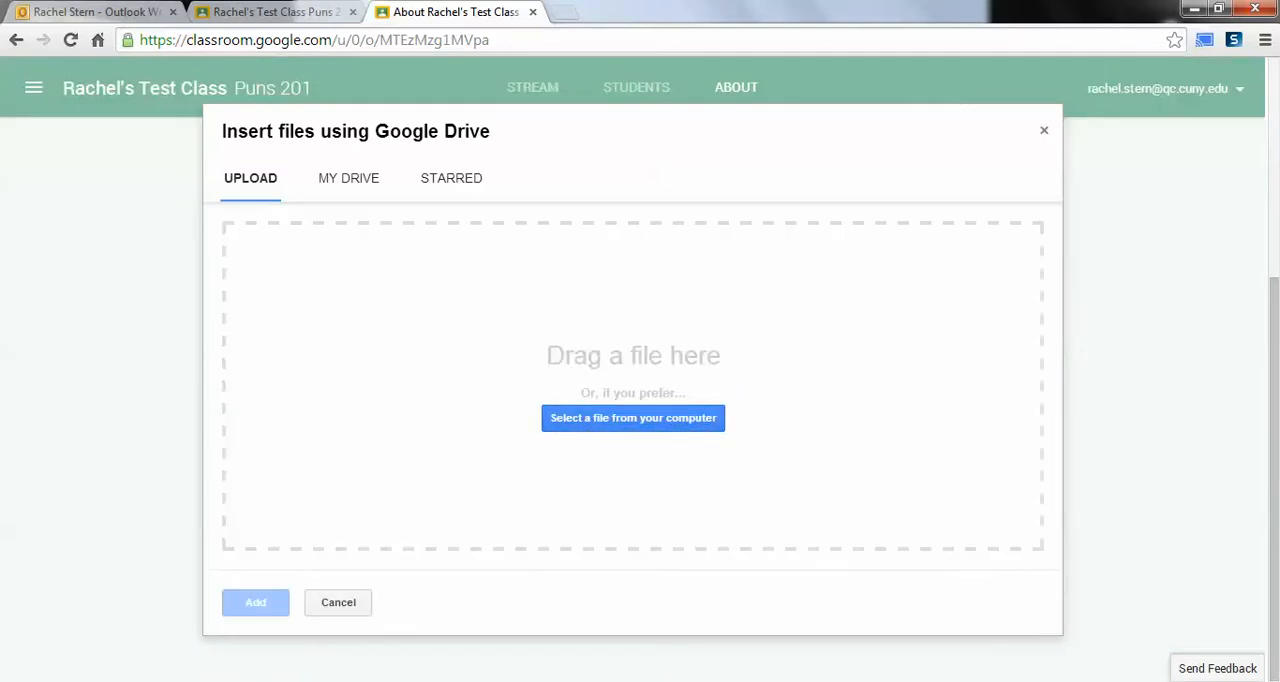
key("Escape")
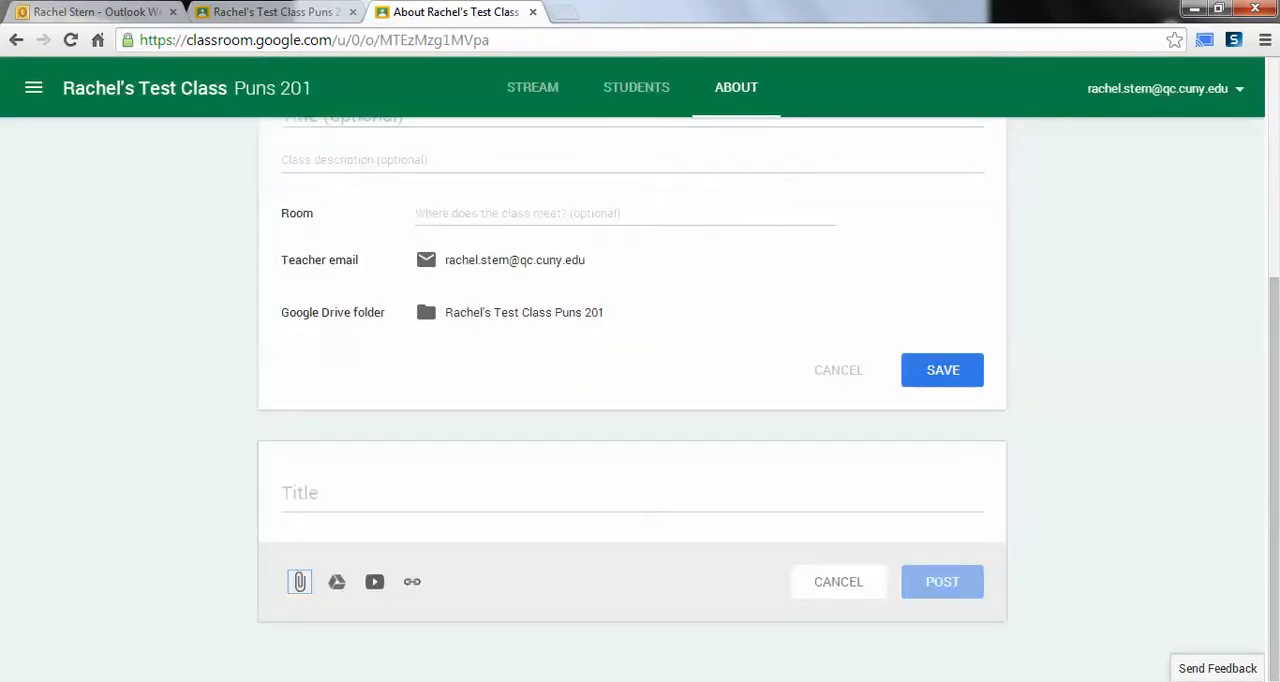
Step: Search YouTube for "queens college happy" and attach the "QUEENS COLLEGE HAPPY" video to the materials entry
left_click(375, 582)
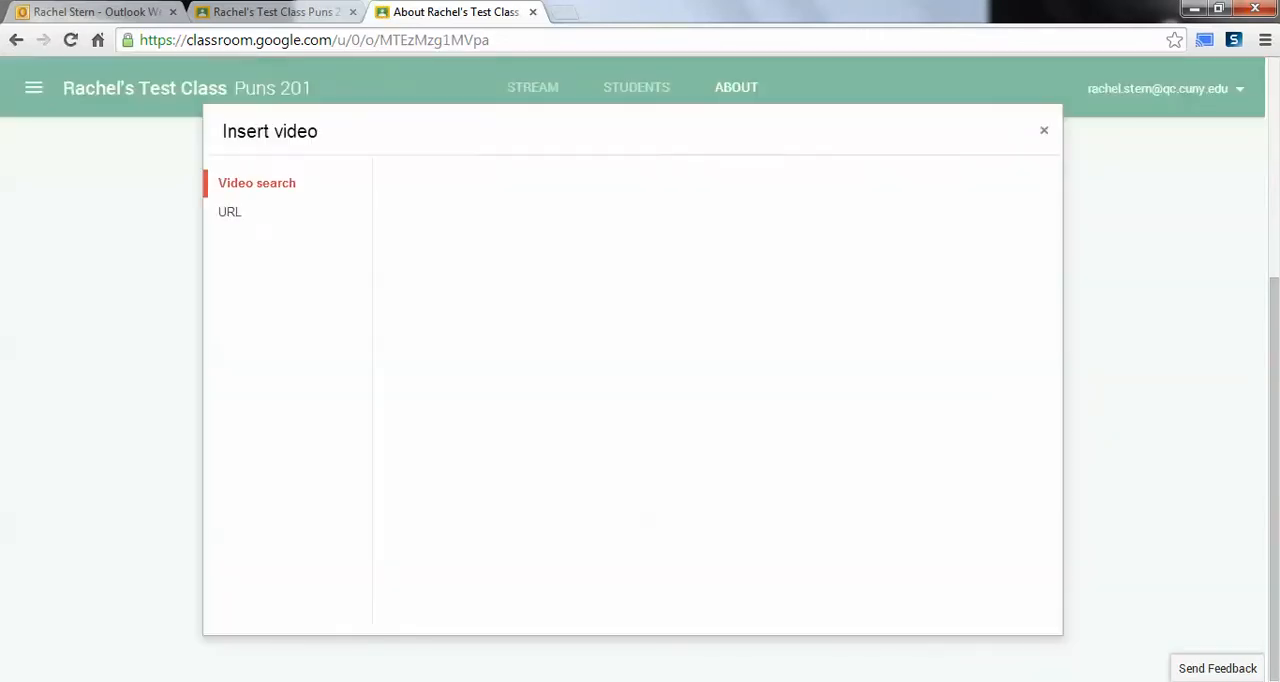
key("ctrl+z")
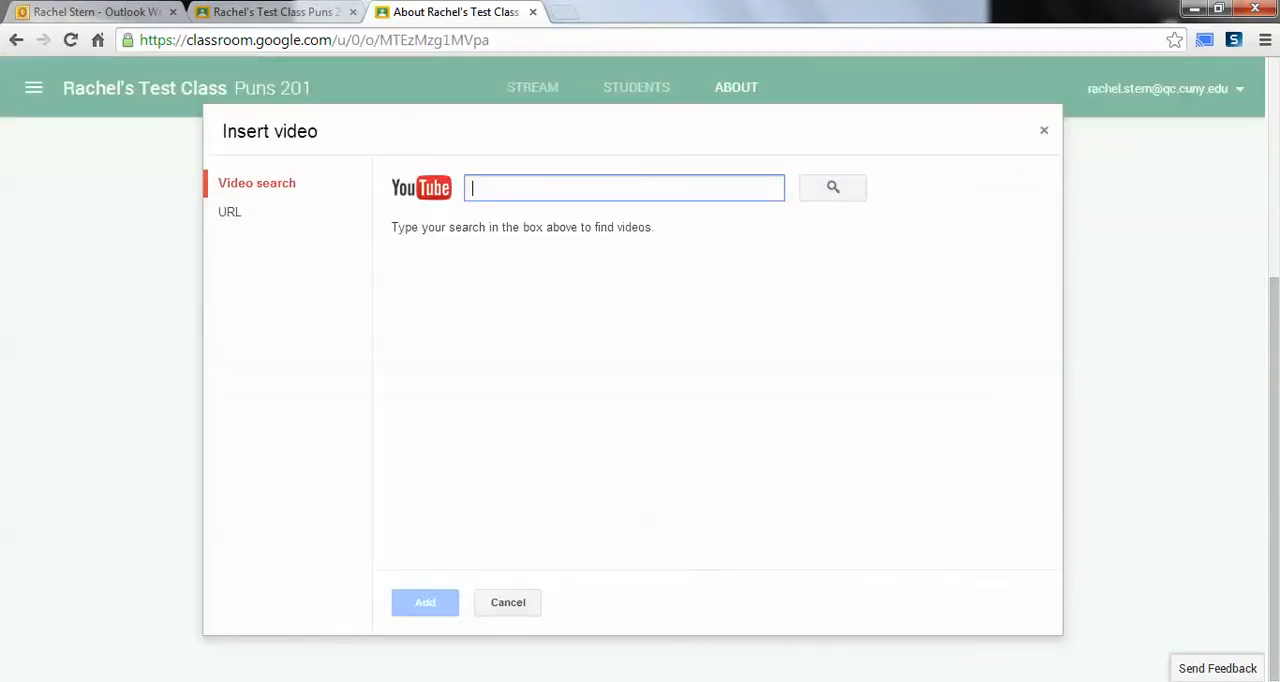
type("queens college happy")
key("Return")
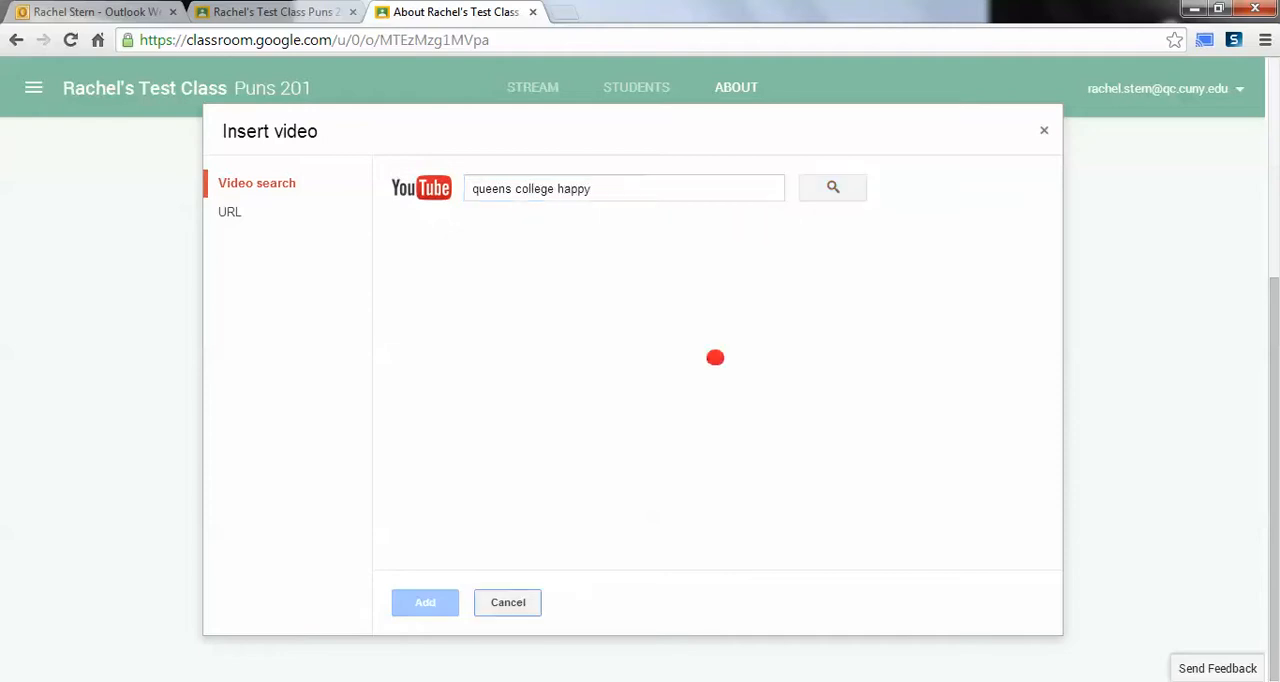
left_click(700, 275)
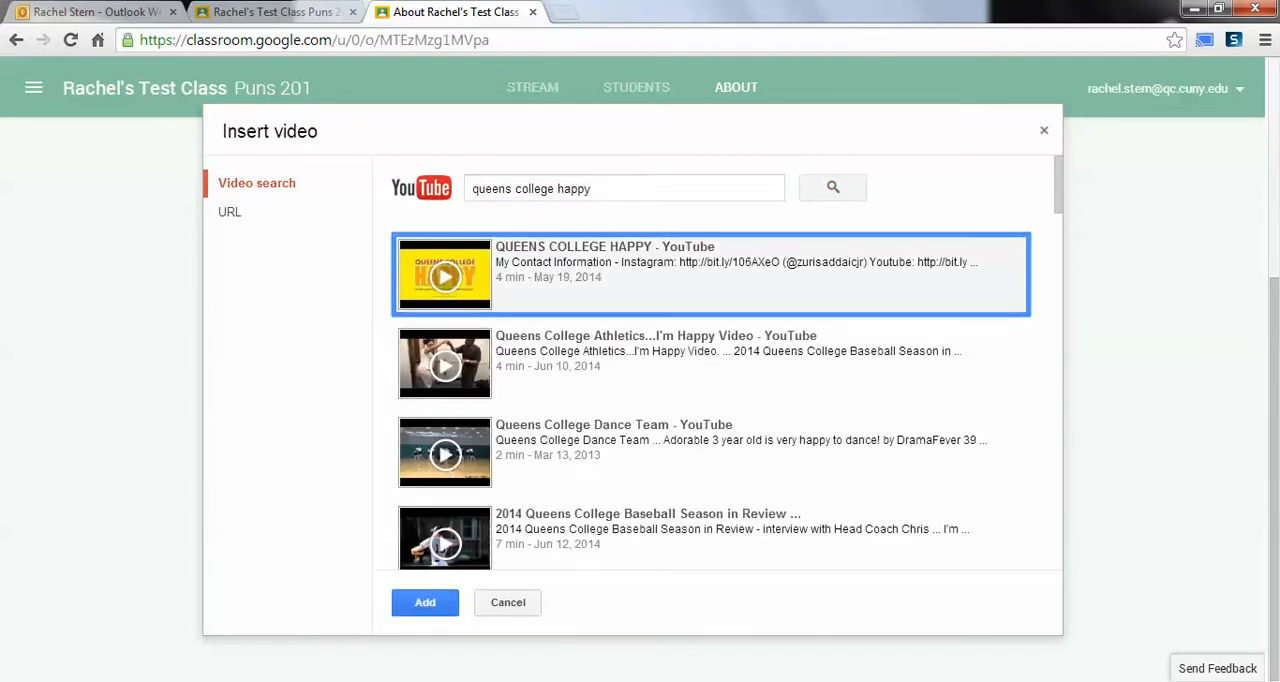
left_click(425, 602)
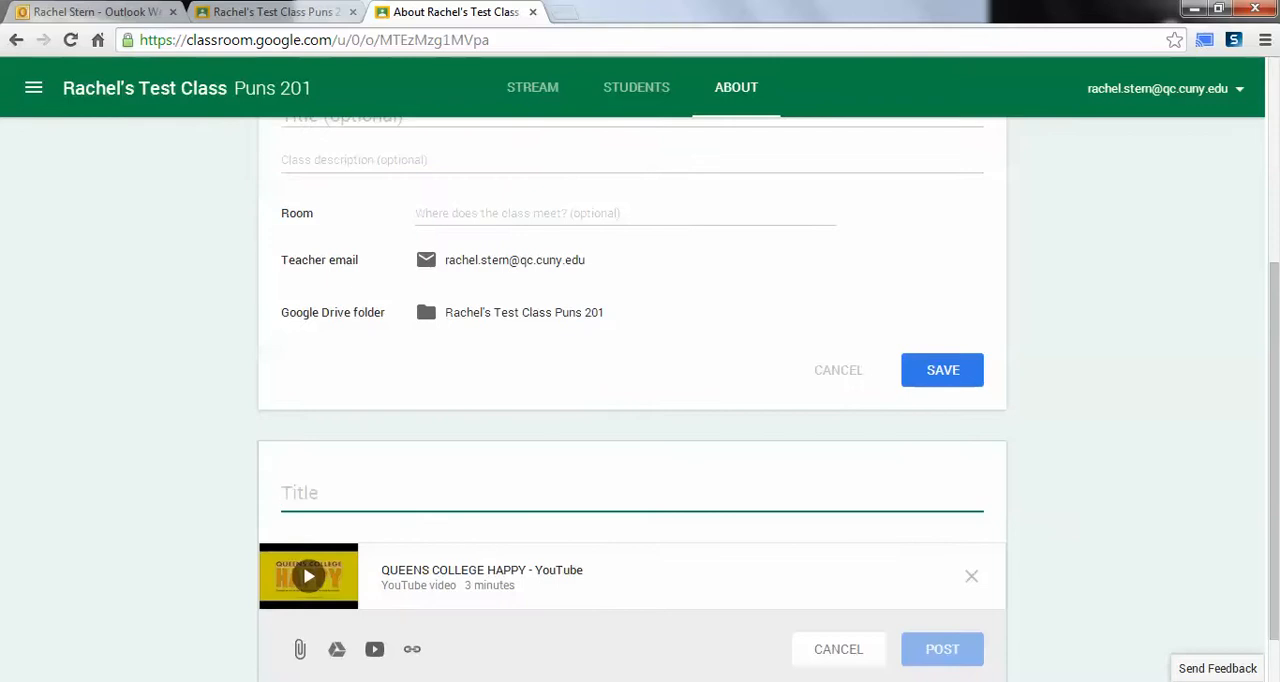
Step: Title the materials entry "Welcome to Queens College!" and post it
type("Welcome to")
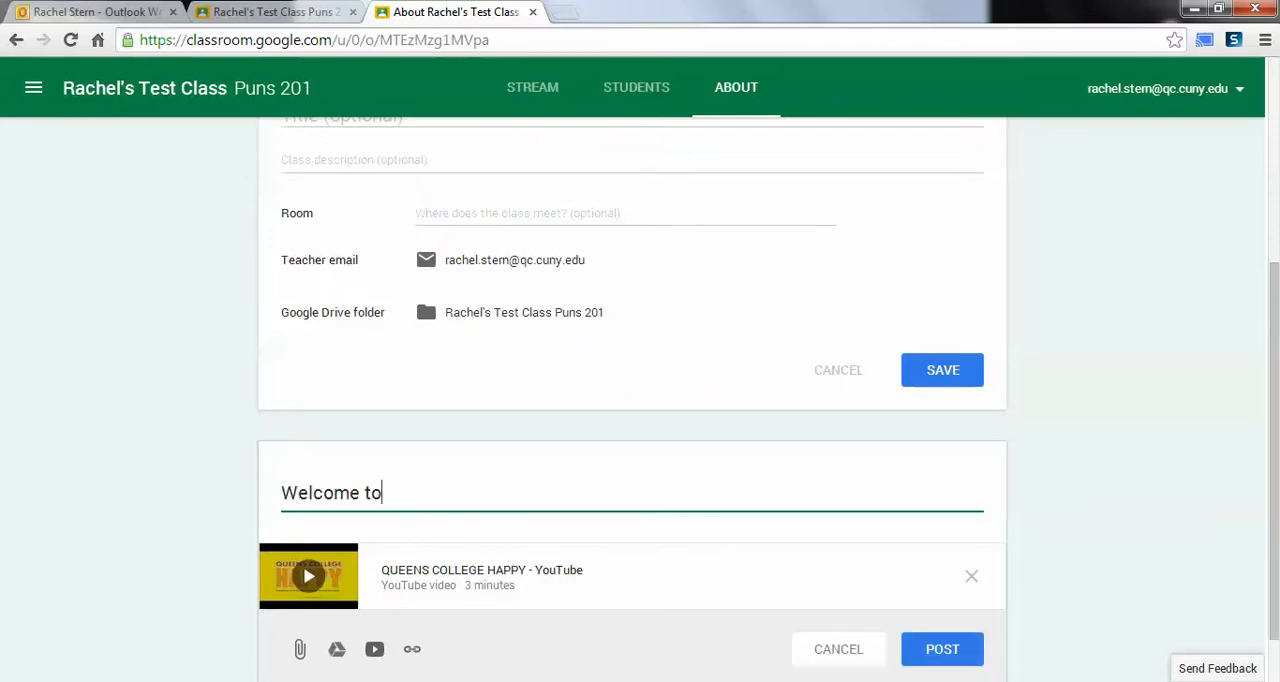
key("BackSpace")
key("BackSpace")
type("to Queens College")
key("BackSpace")
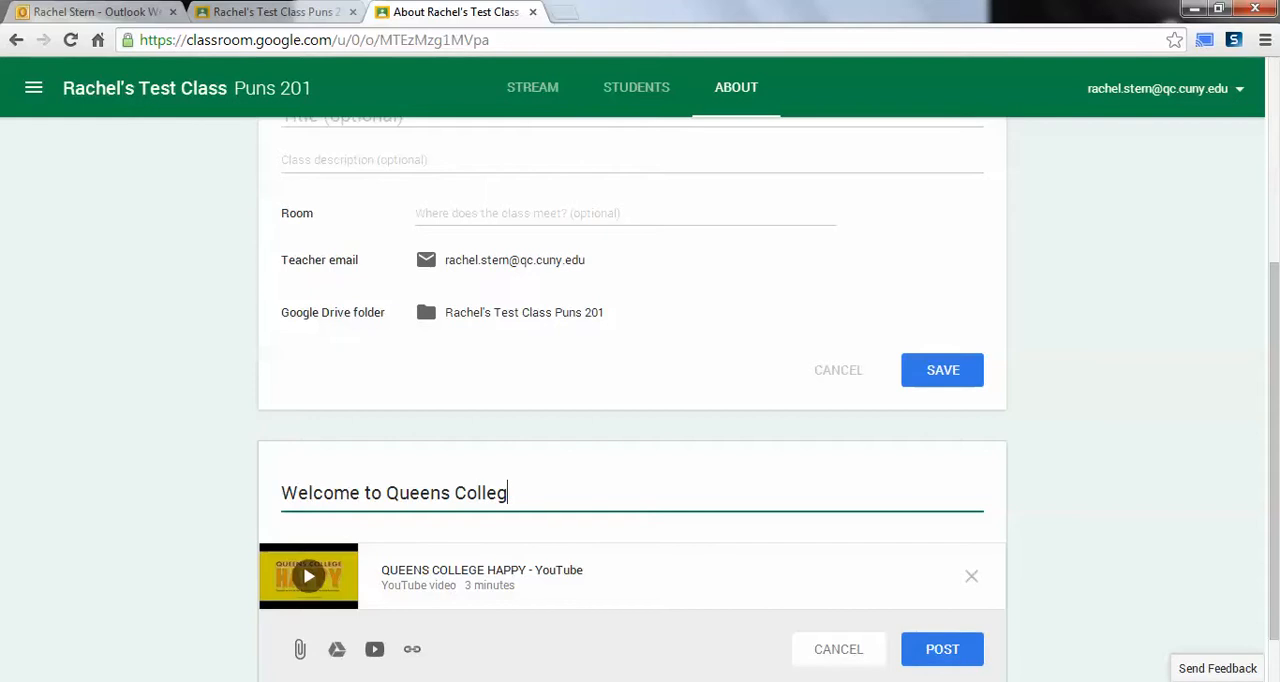
type("e!")
left_click(942, 649)
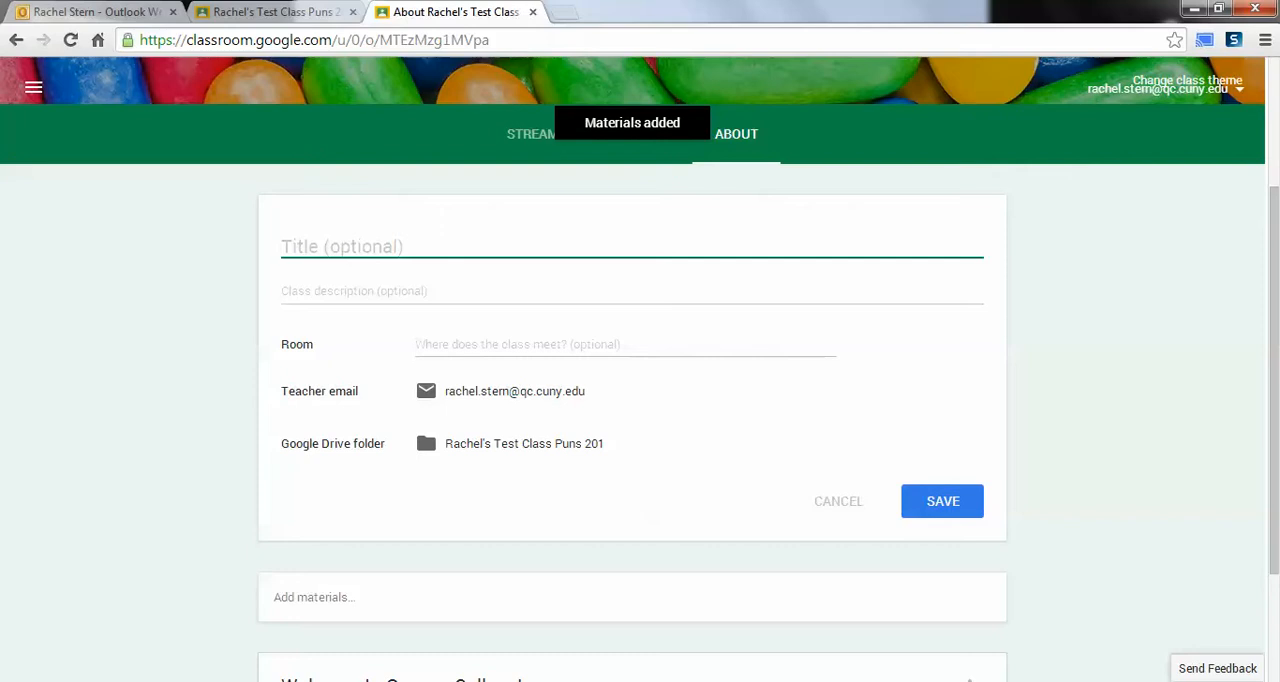
Step: Open the class's Students page and look through the roster of enrolled and invited students
scroll(632, 369, "up", 3)
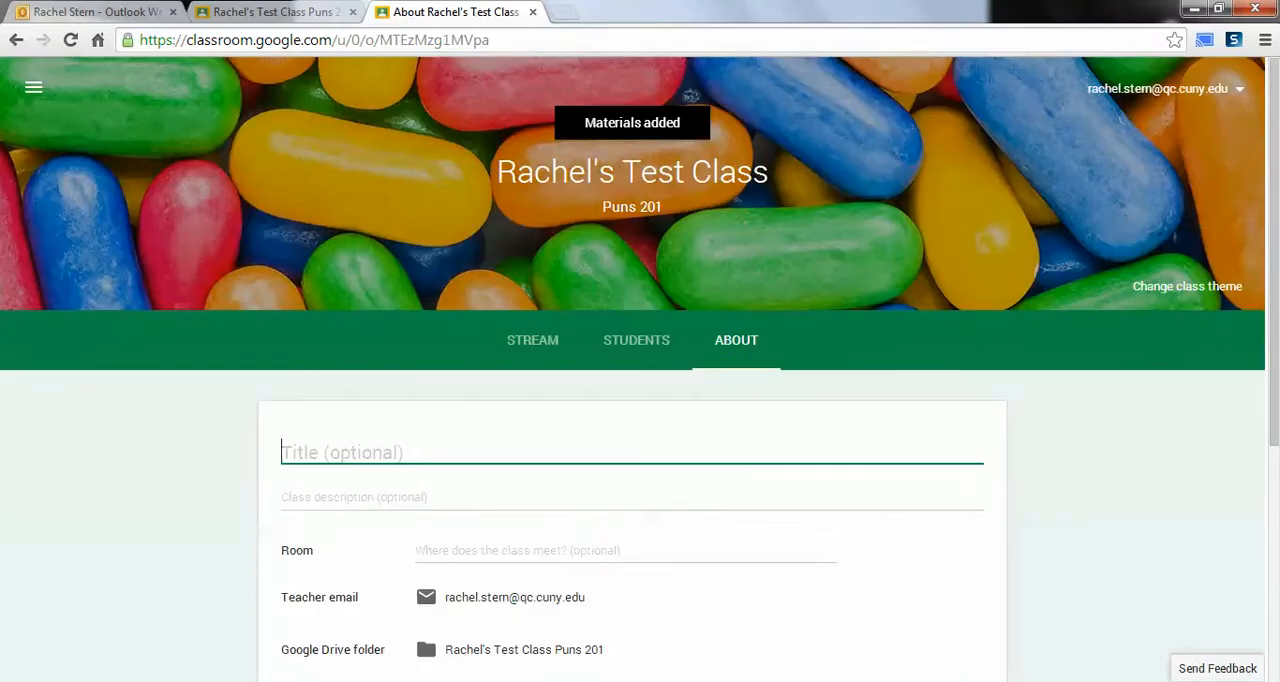
left_click(532, 340)
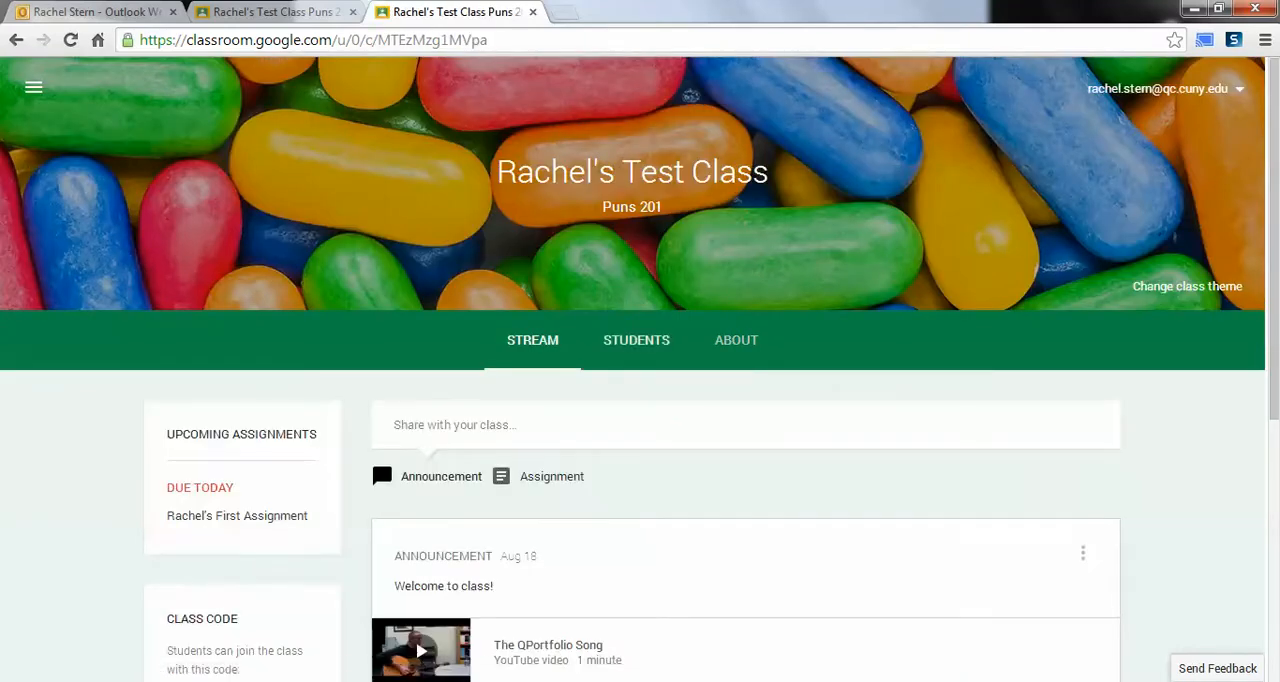
left_click(636, 340)
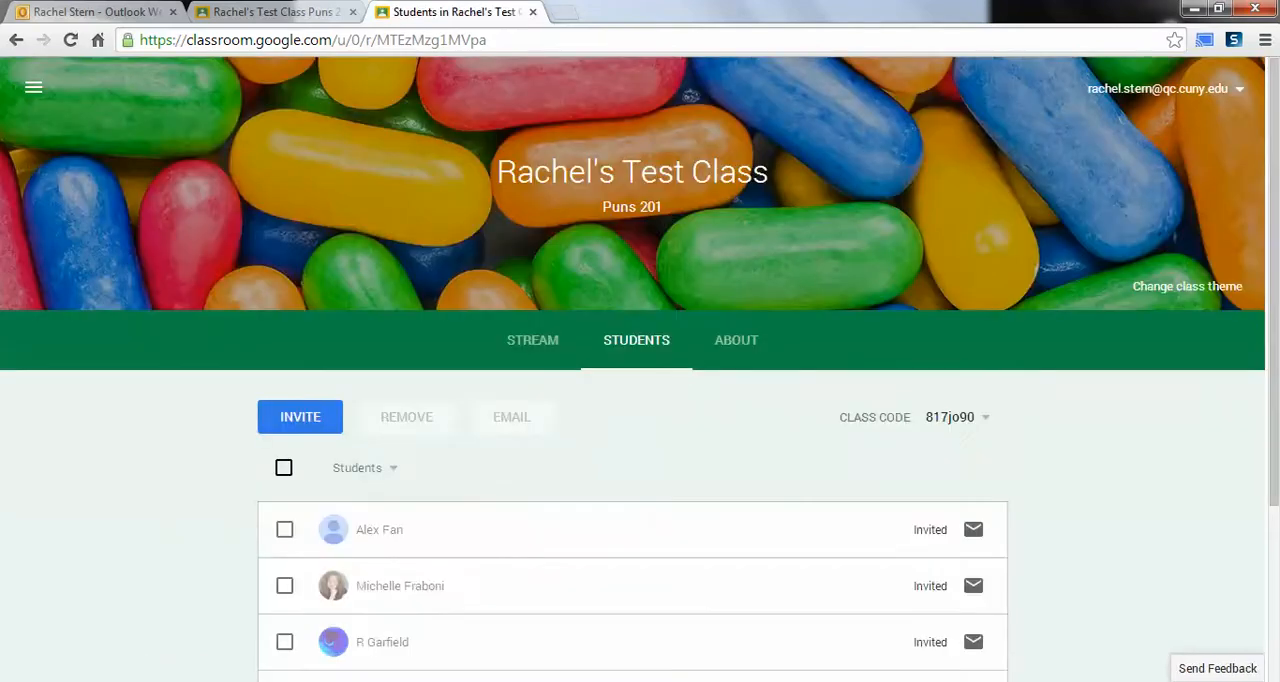
scroll(640, 400, "down", 3)
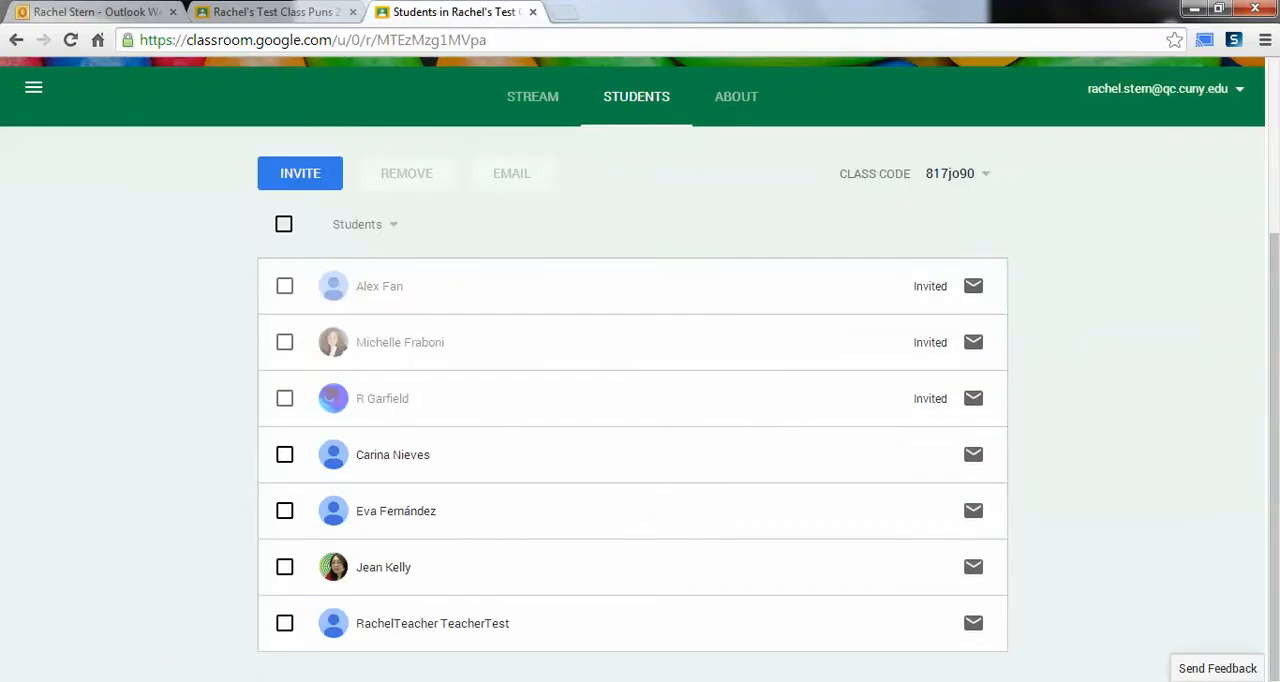
scroll(640, 400, "up", 3)
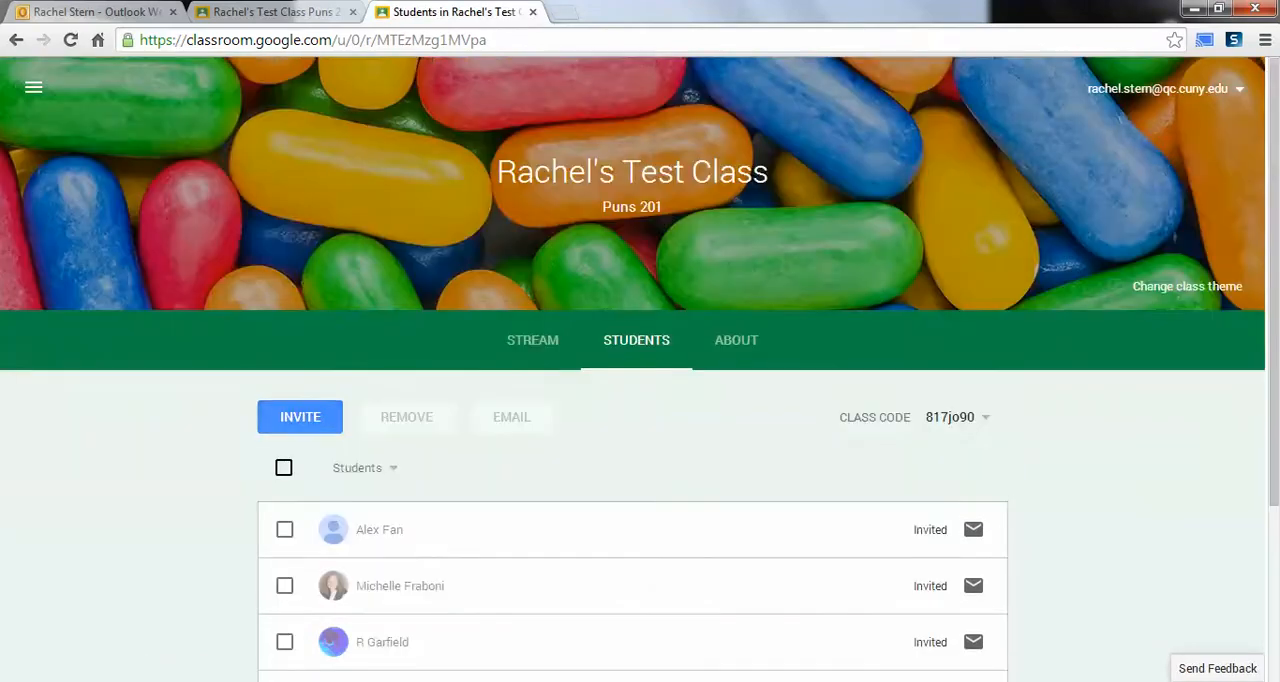
Step: Look through all contacts available for inviting to the class, and leave the invitation without sending it
left_click(300, 417)
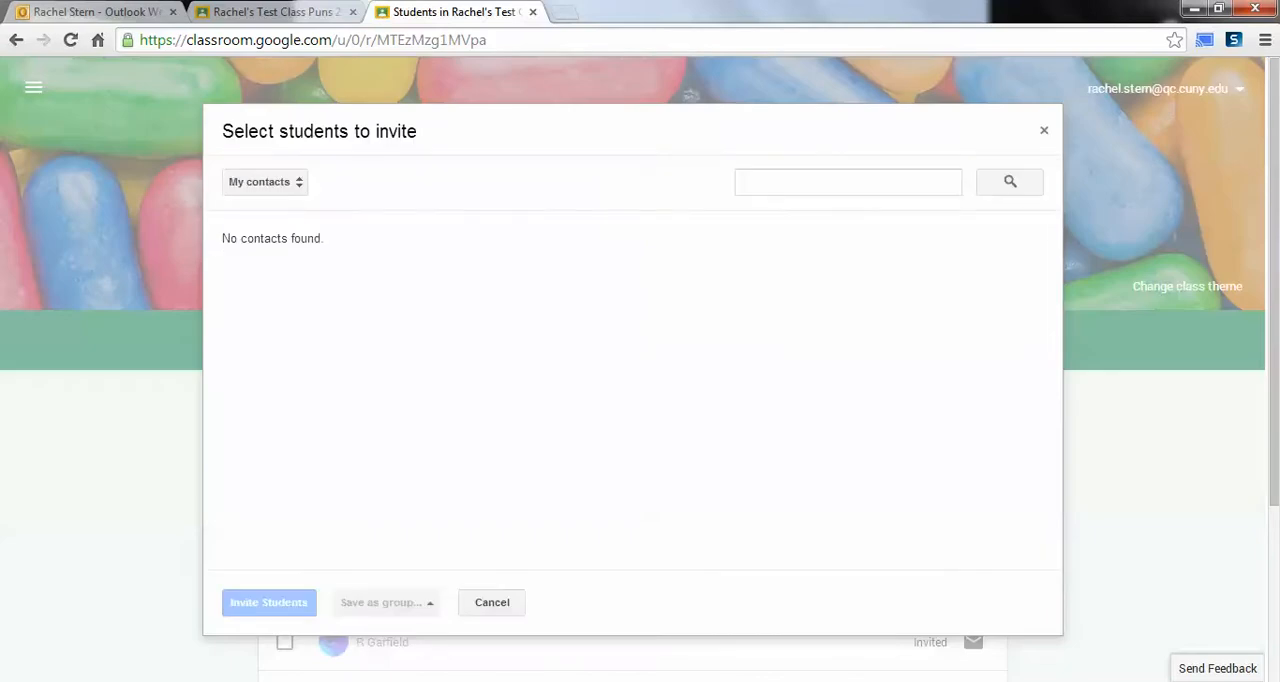
left_click(265, 182)
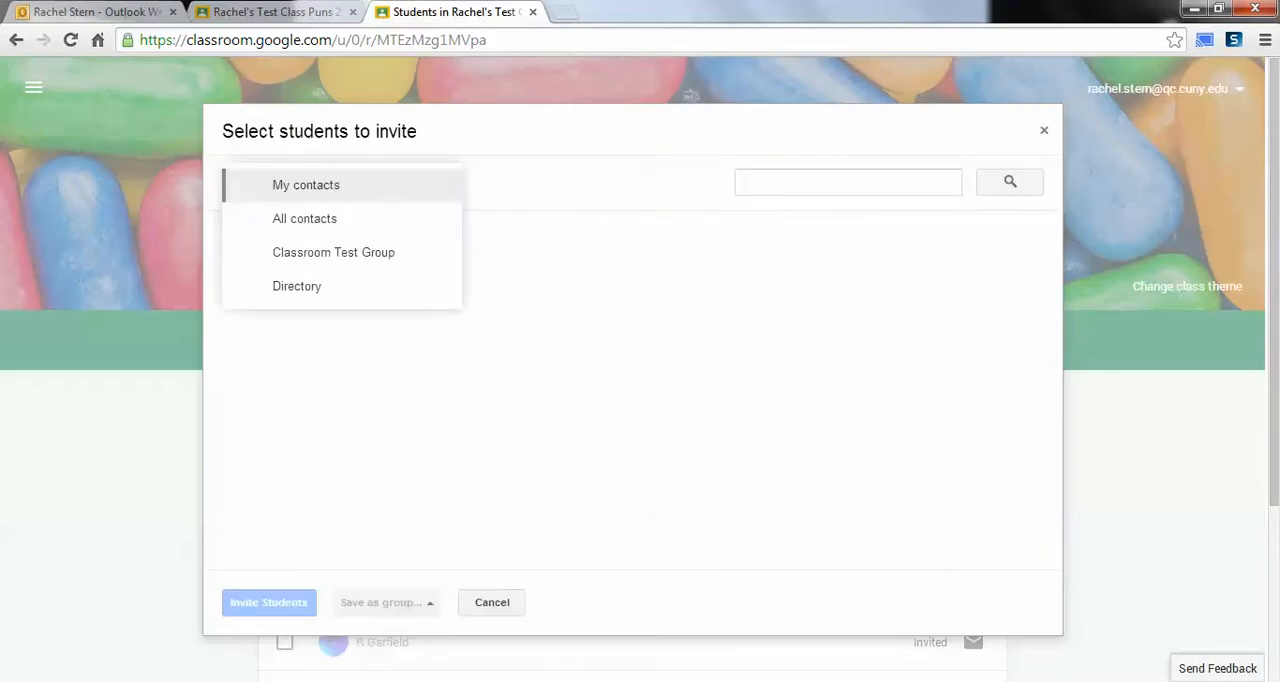
left_click(304, 218)
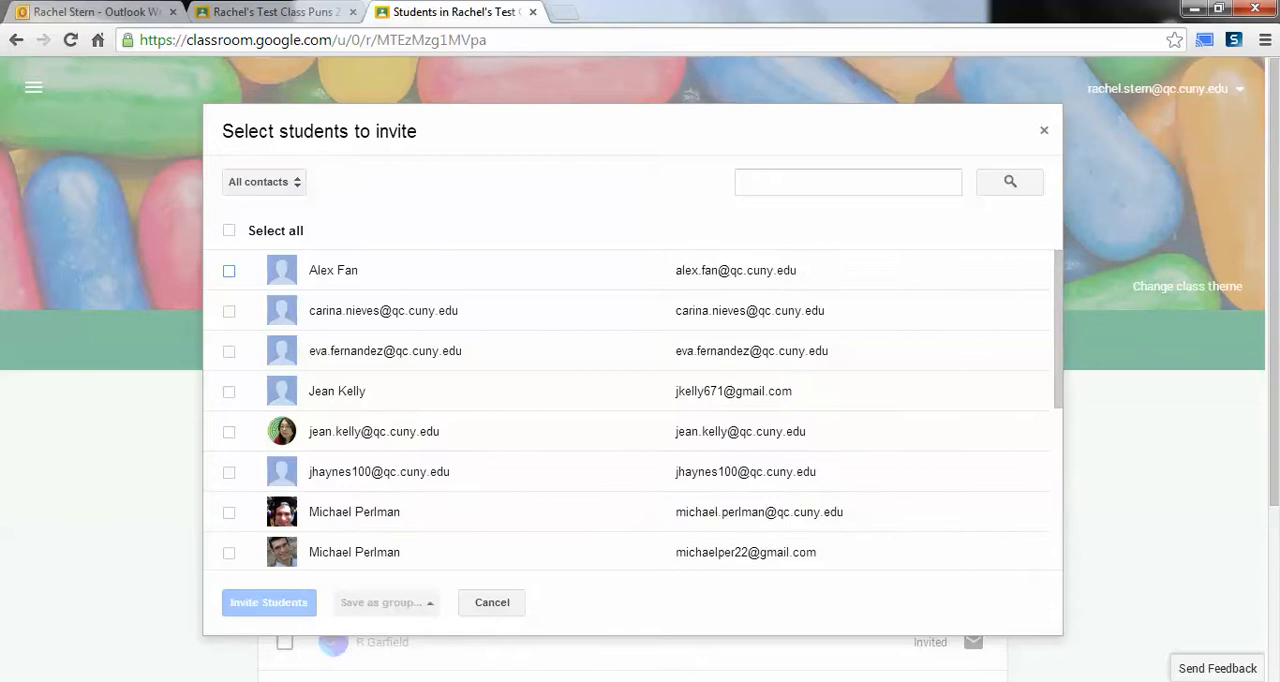
scroll(633, 410, "down", 3)
scroll(633, 410, "up", 3)
left_click(492, 603)
scroll(633, 400, "down", 3)
scroll(633, 400, "up", 3)
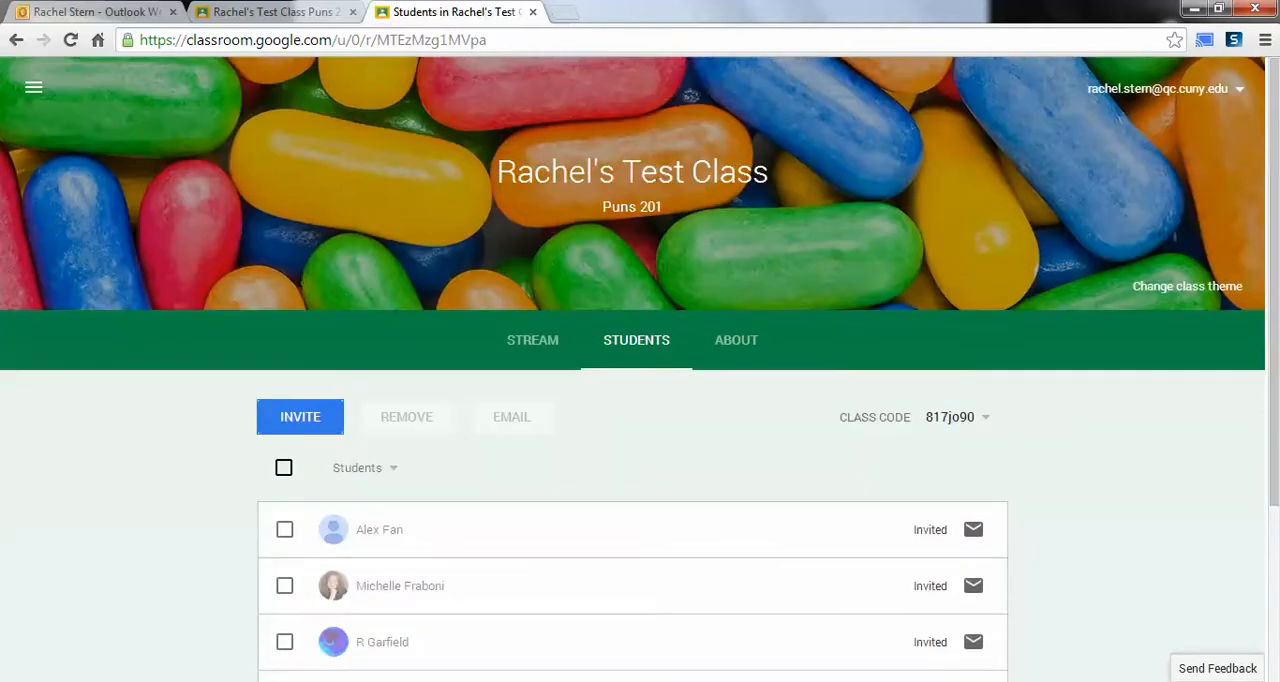
Step: Examine the class code's options and highlight the code above the student roster
left_click(984, 417)
left_click(1090, 450)
left_click_drag(1012, 420, 941, 417)
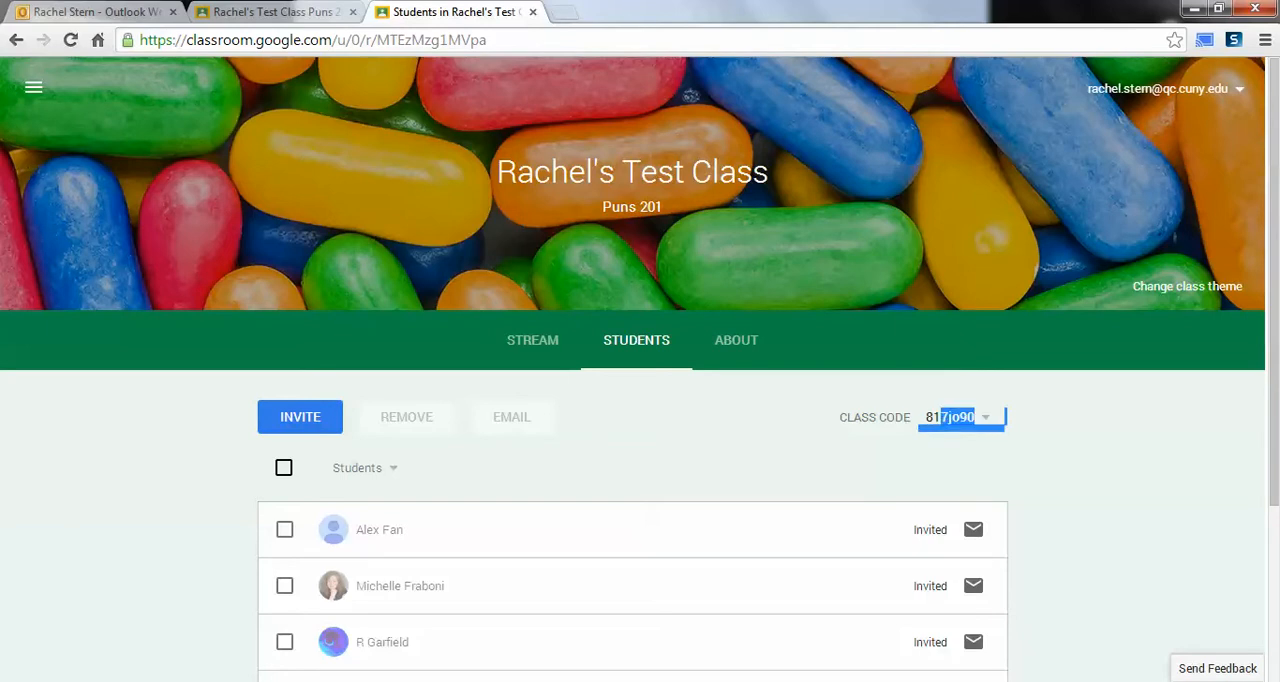
left_click(800, 452)
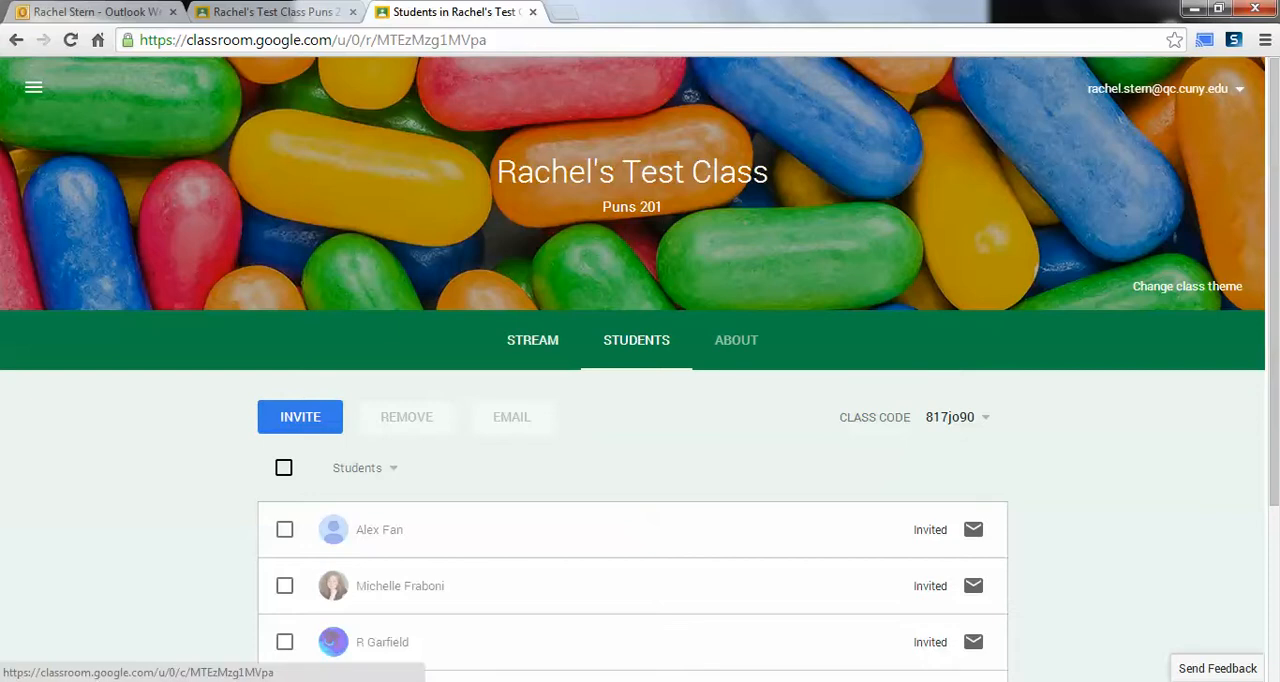
Step: Return to the class stream and review its existing announcement and assignment posts
left_click(532, 340)
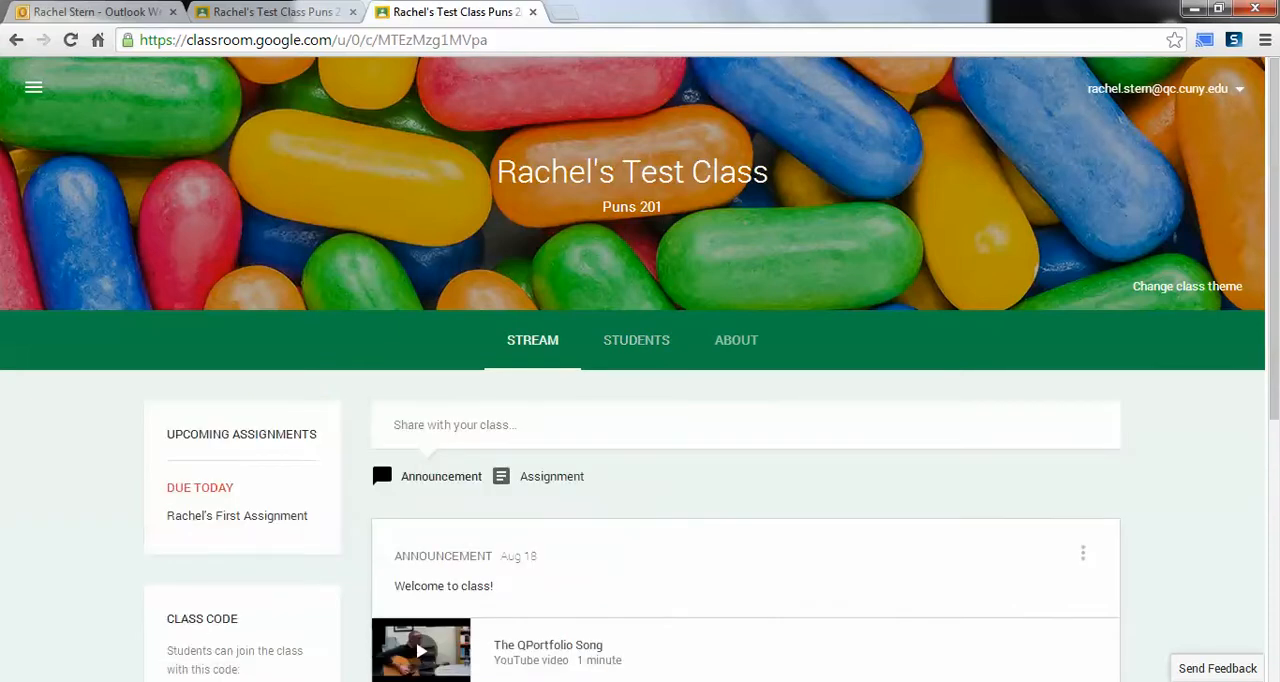
scroll(640, 400, "down", 5)
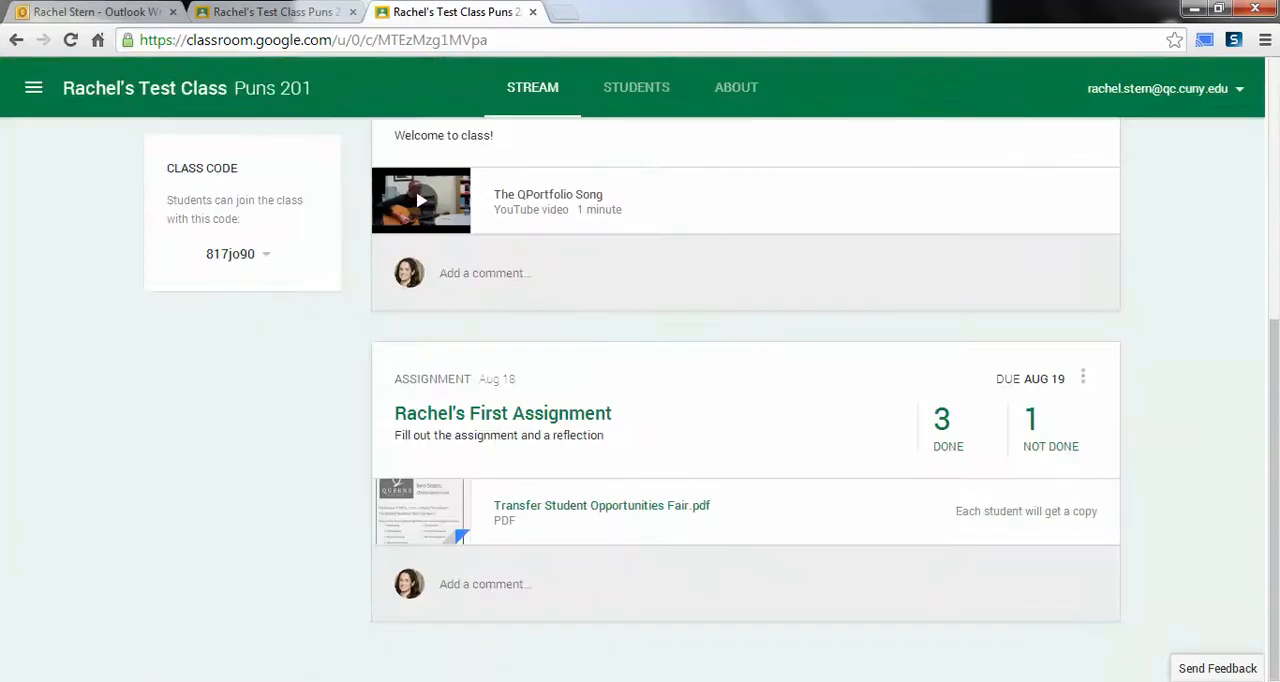
scroll(640, 400, "up", 5)
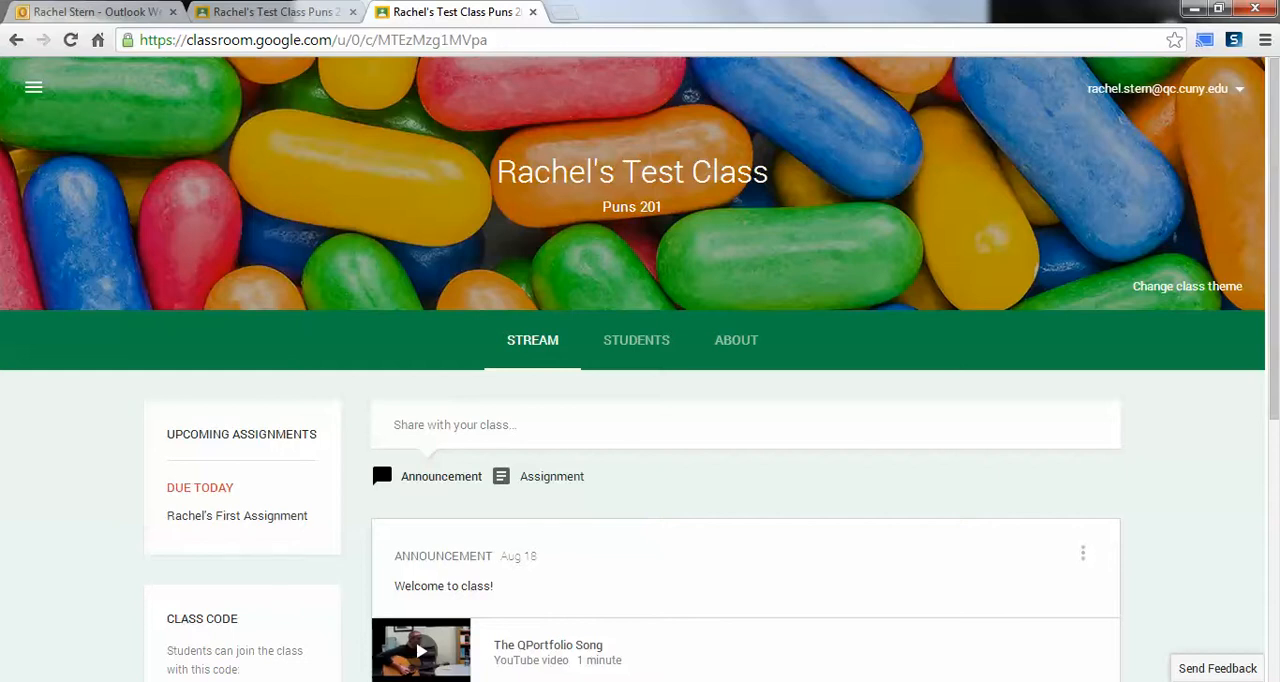
Step: Write a new stream announcement reading "Free cookies to all who hand in assignments early!"
scroll(379, 454, "down", 2)
left_click(455, 238)
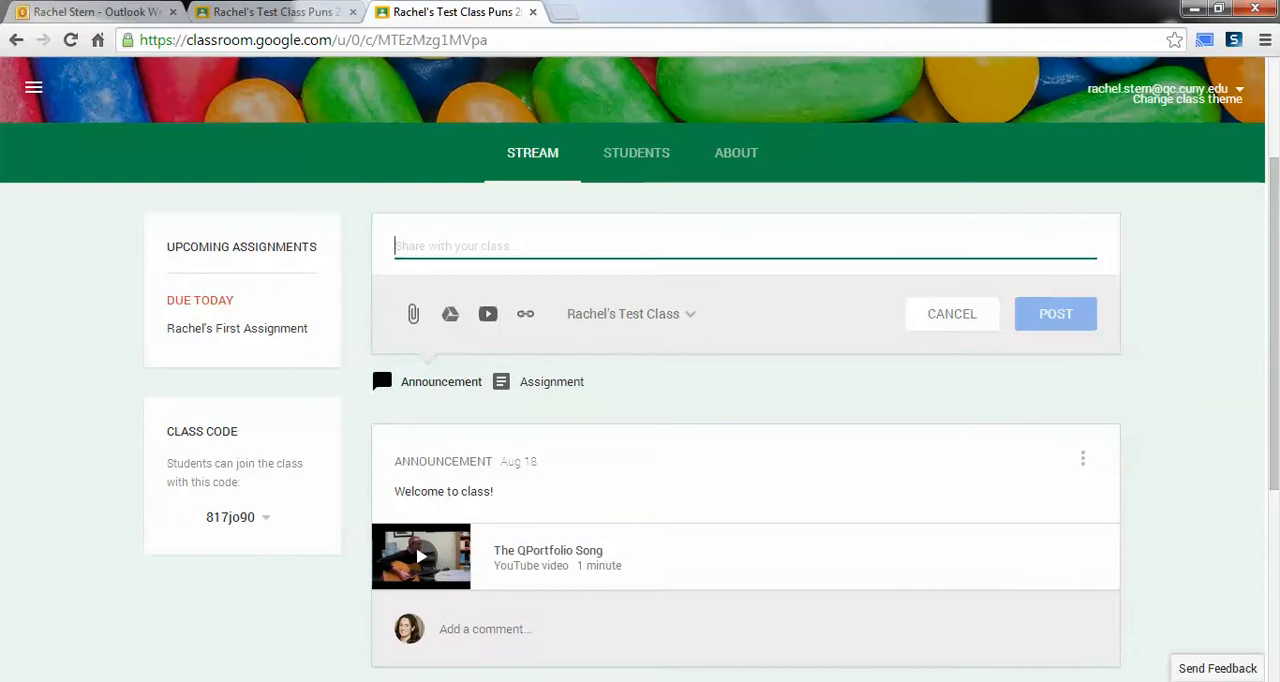
type("Free ")
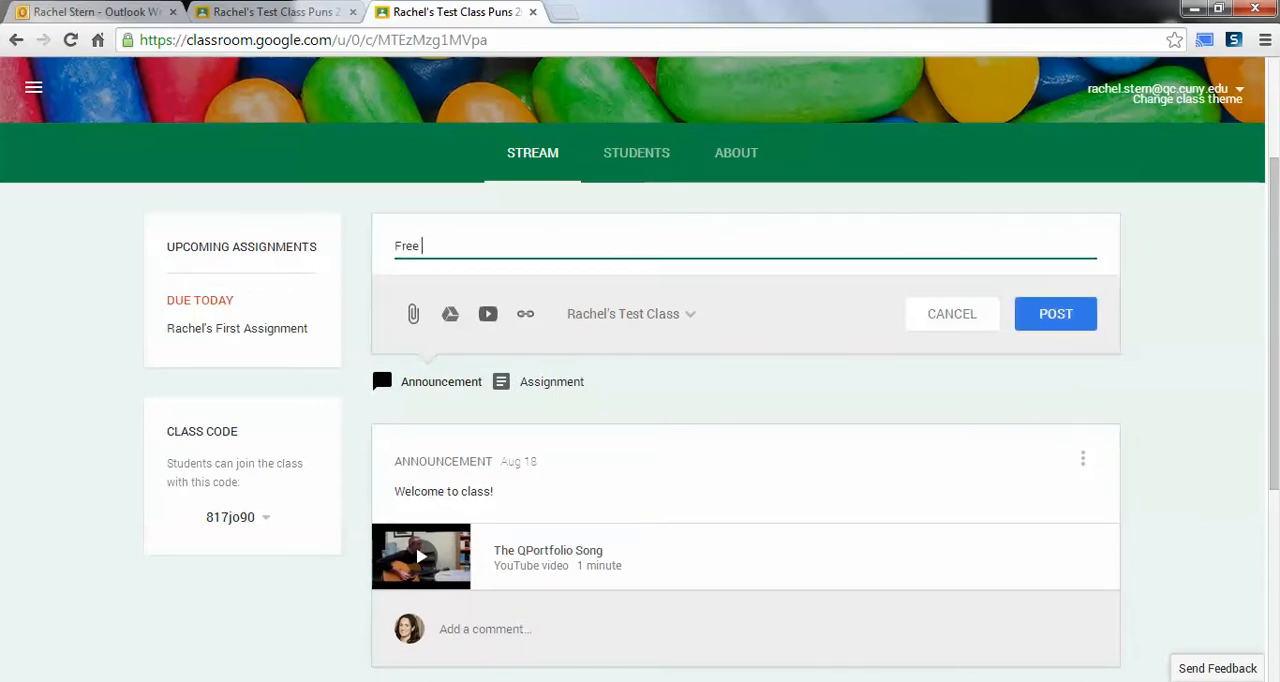
type("cookies to all who han")
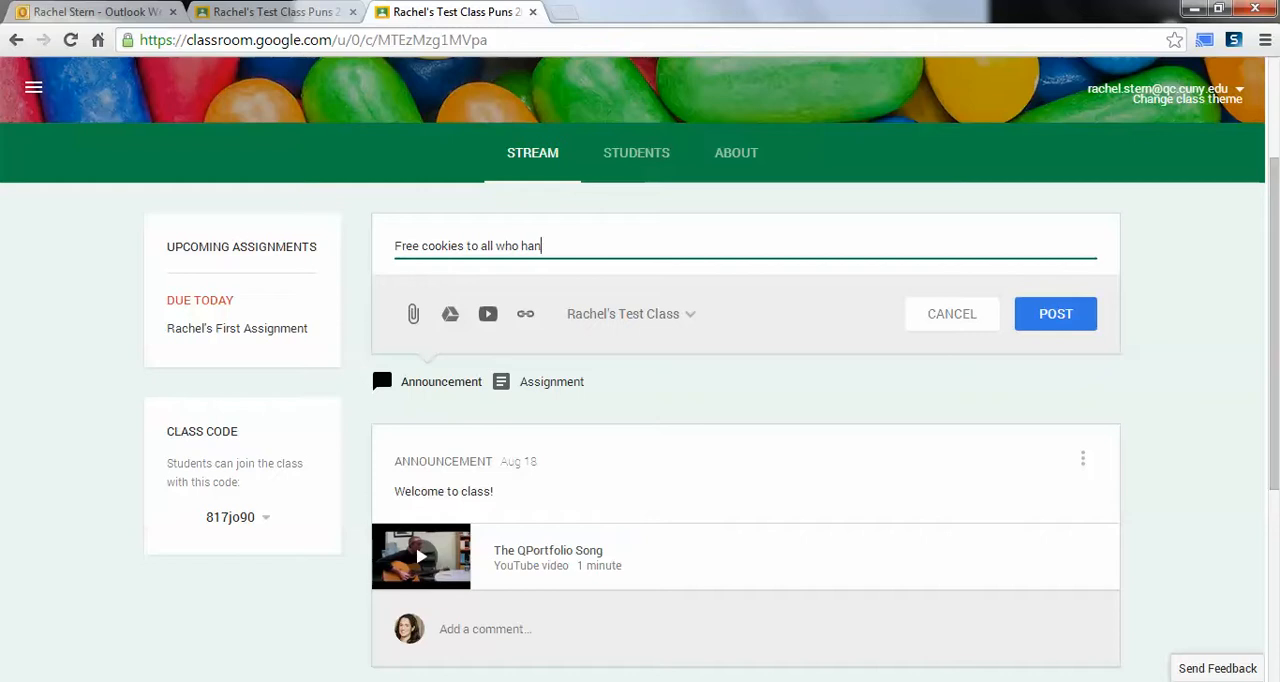
type("d in assignments ea")
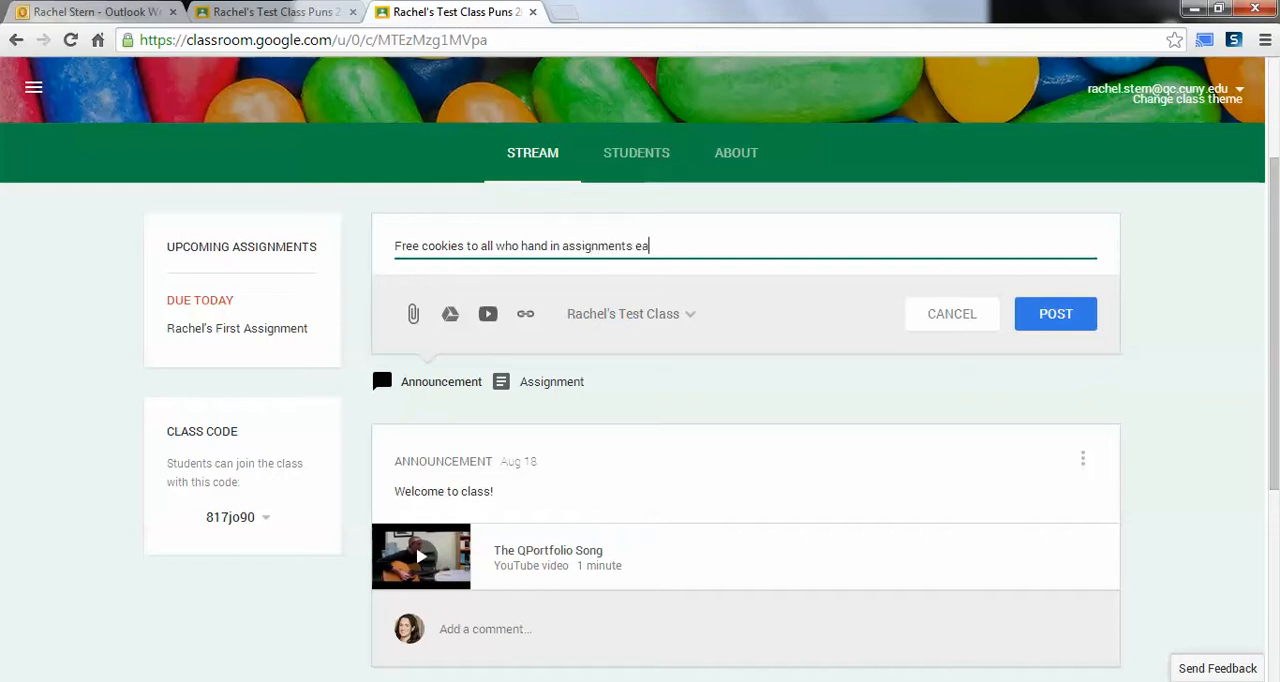
type("rly!")
Step: Try adding the 2nd class as a recipient, deselect it, and post the announcement to the Puns 201 test class only
left_click(630, 313)
left_click(556, 387)
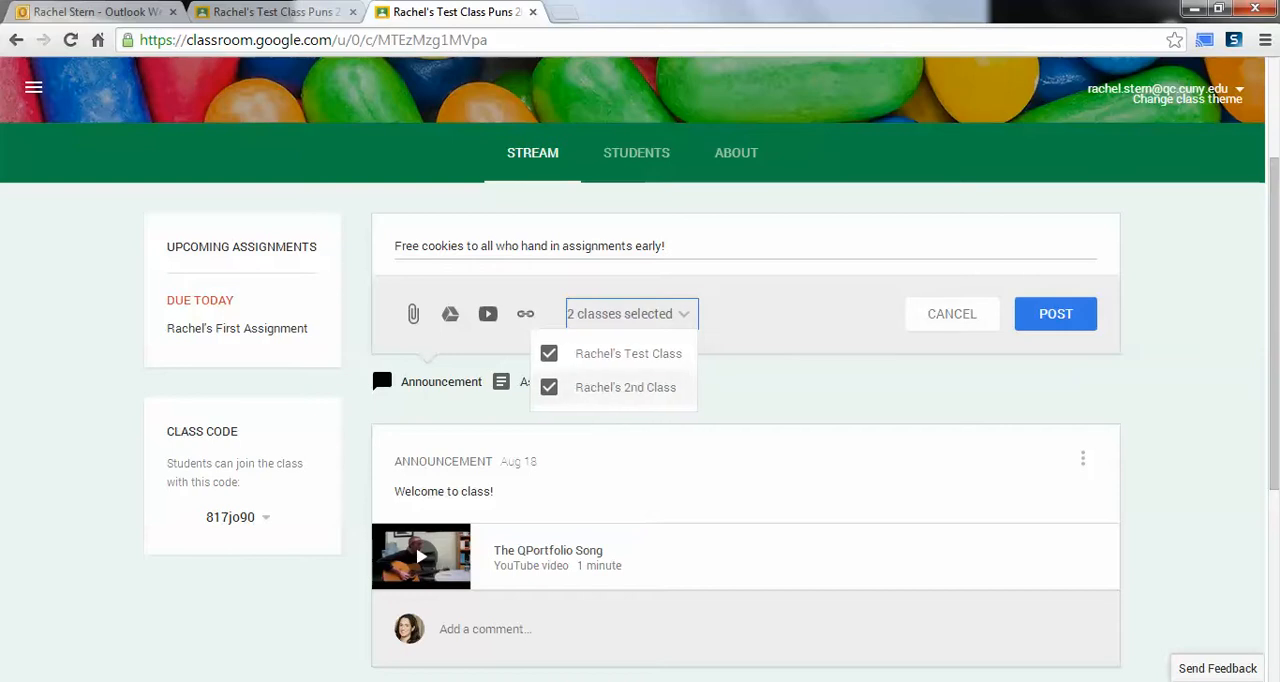
left_click(550, 387)
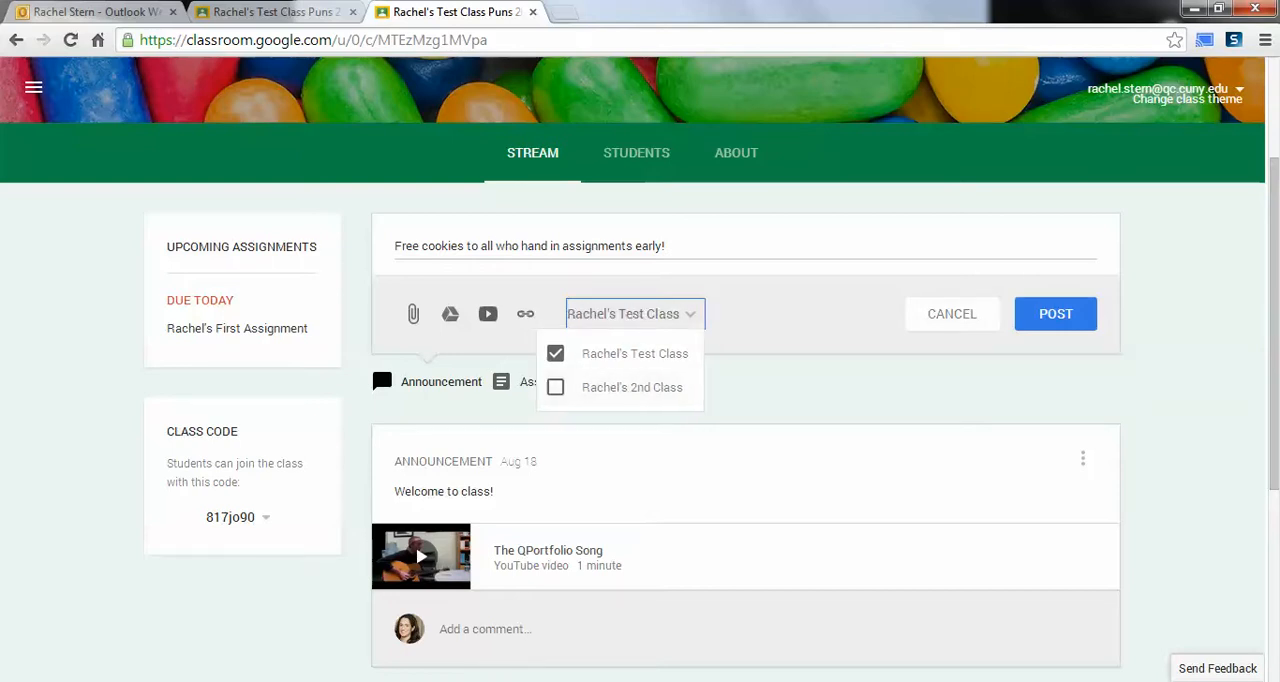
left_click(780, 345)
left_click(1055, 313)
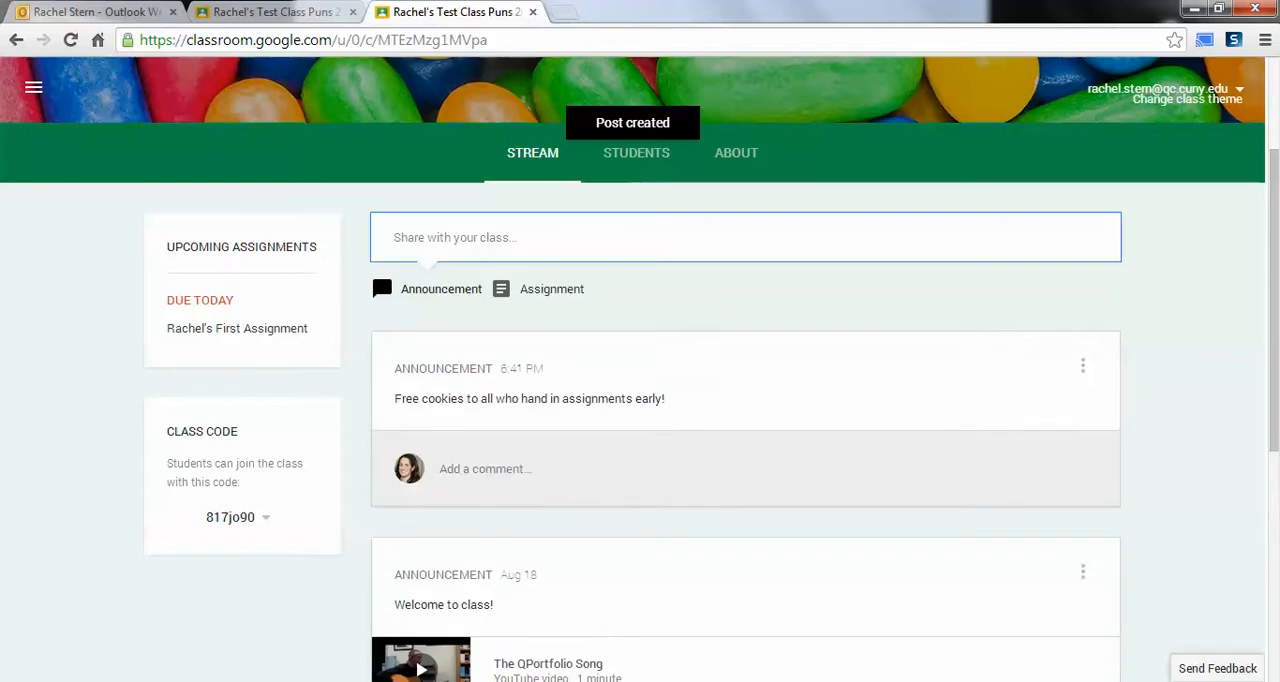
Step: Switch to Outlook Web App and read the notification email about the free cookies announcement
left_click(84, 13)
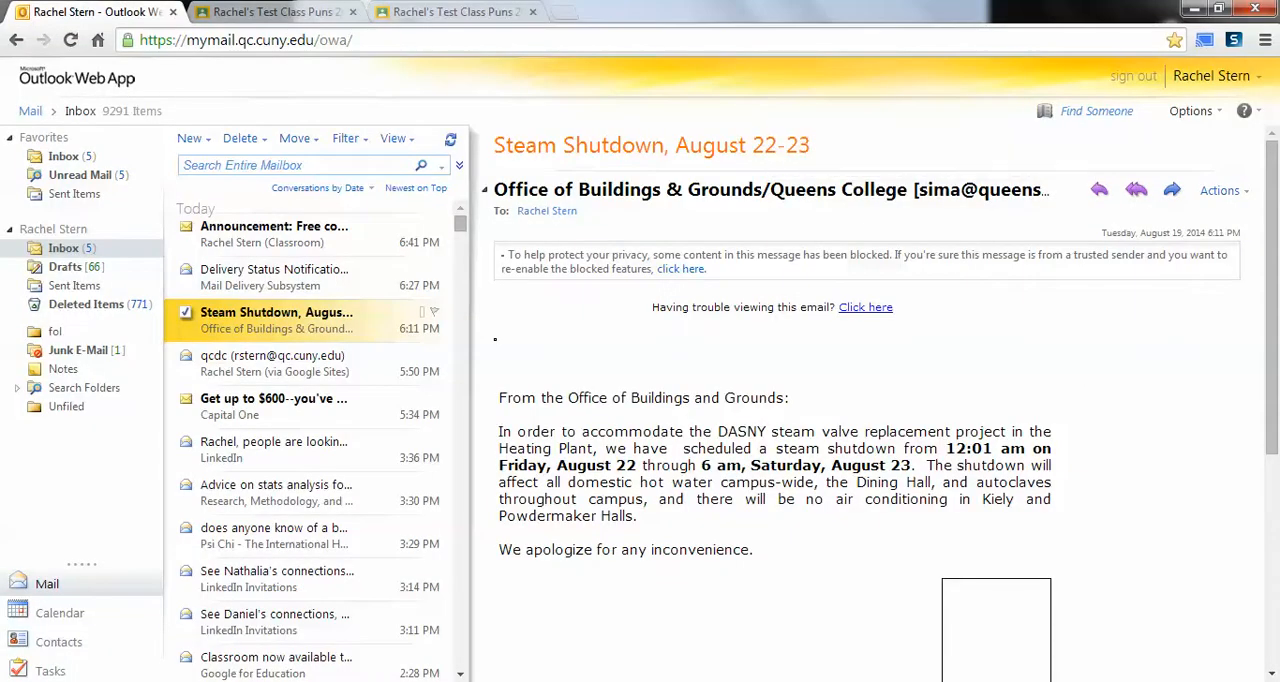
left_click(274, 234)
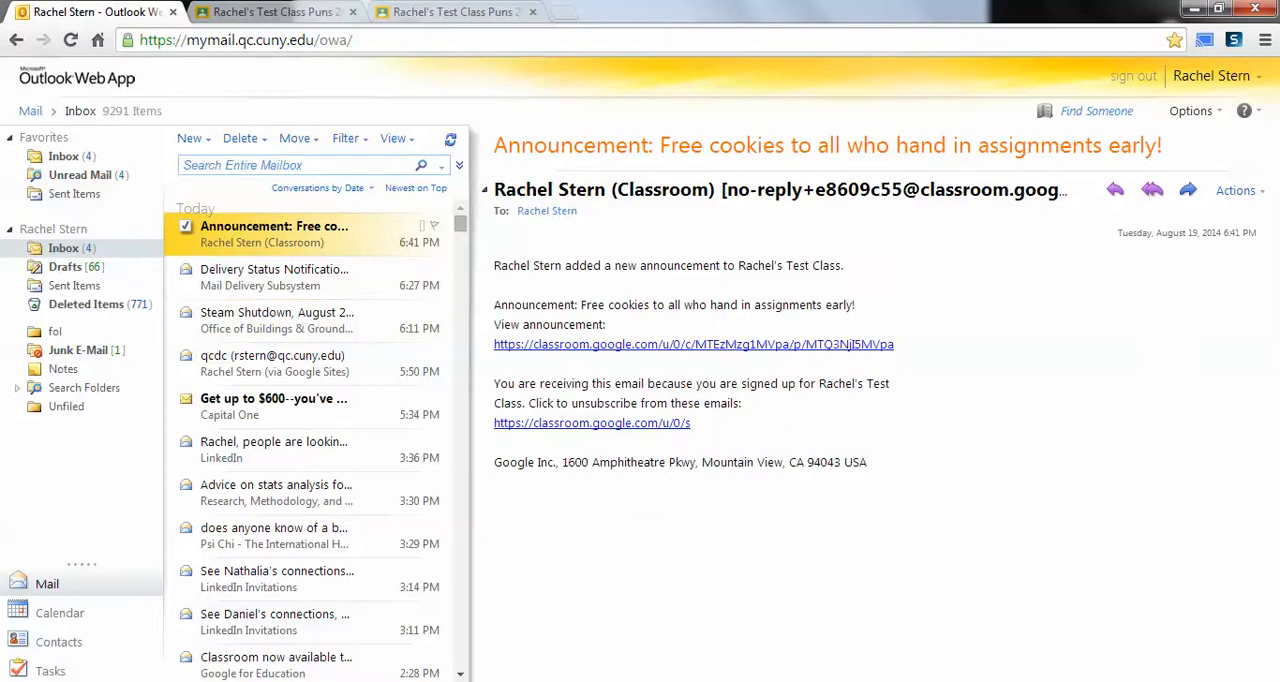
triple_click(659, 305)
left_click_drag(659, 305, 662, 384)
left_click(664, 384)
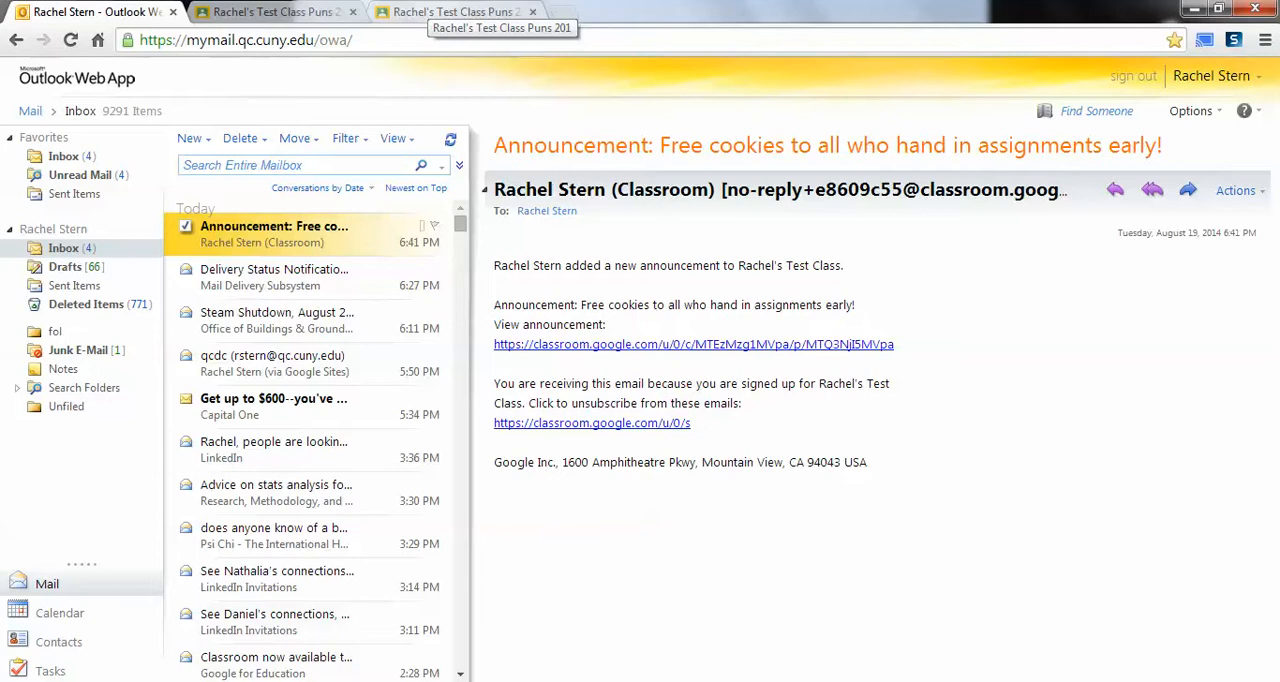
Step: Switch back to Google Classroom and start a new assignment due Aug 20, 2014 at 11:59 PM
left_click(440, 12)
scroll(379, 173, "down", 1)
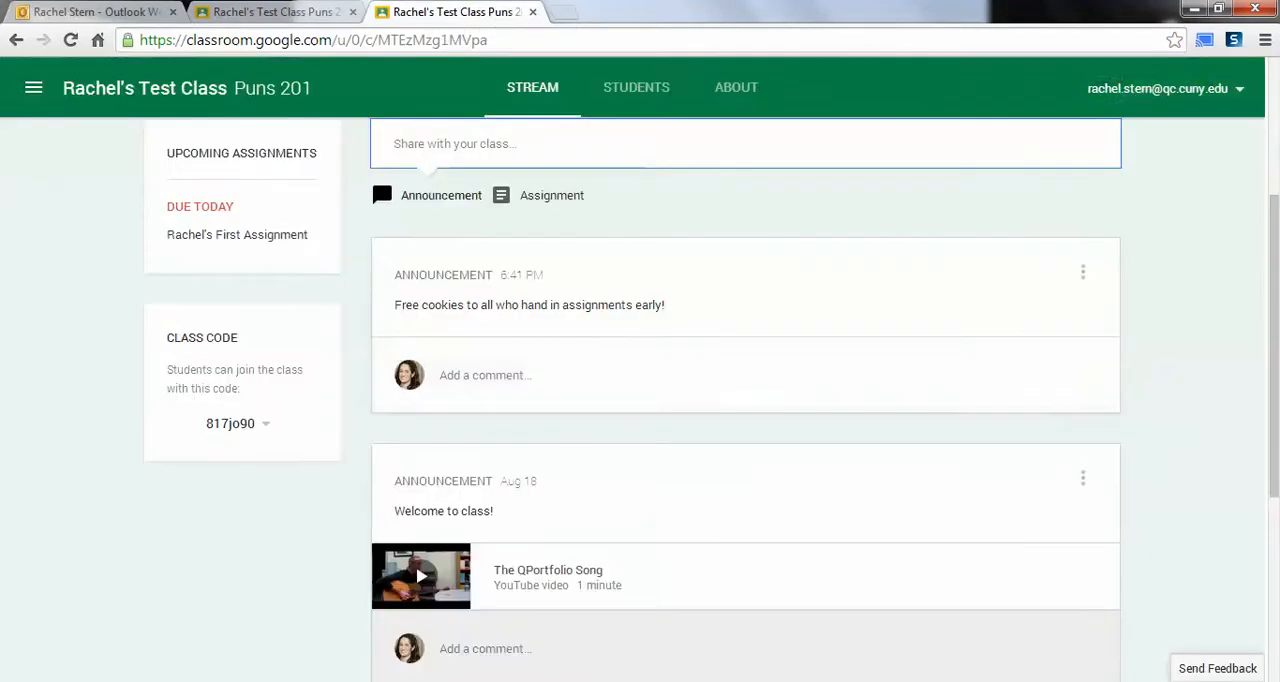
scroll(379, 173, "up", 1)
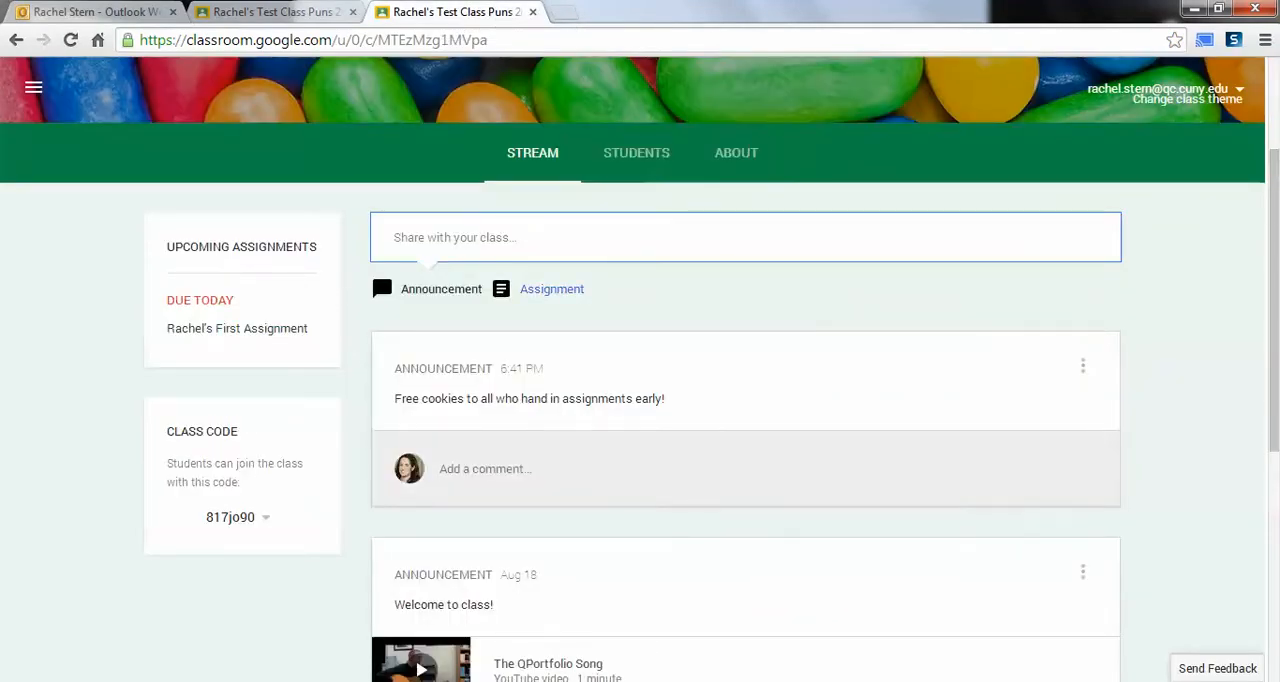
left_click(545, 289)
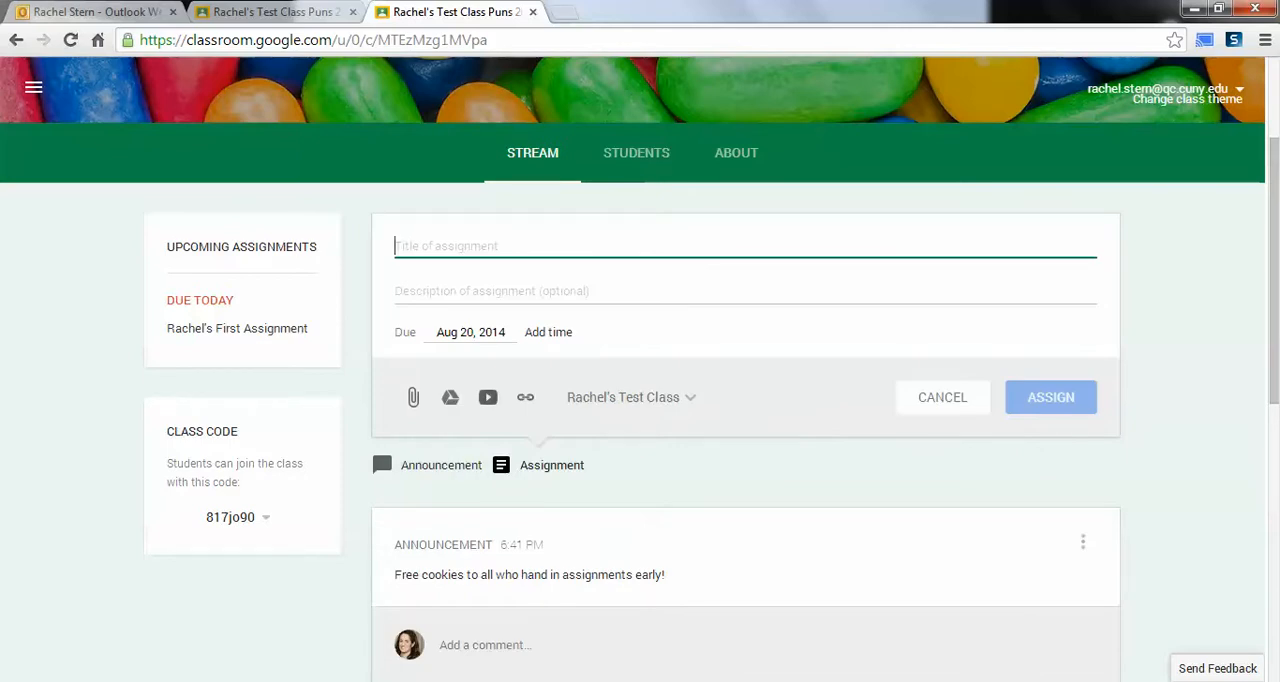
left_click(549, 332)
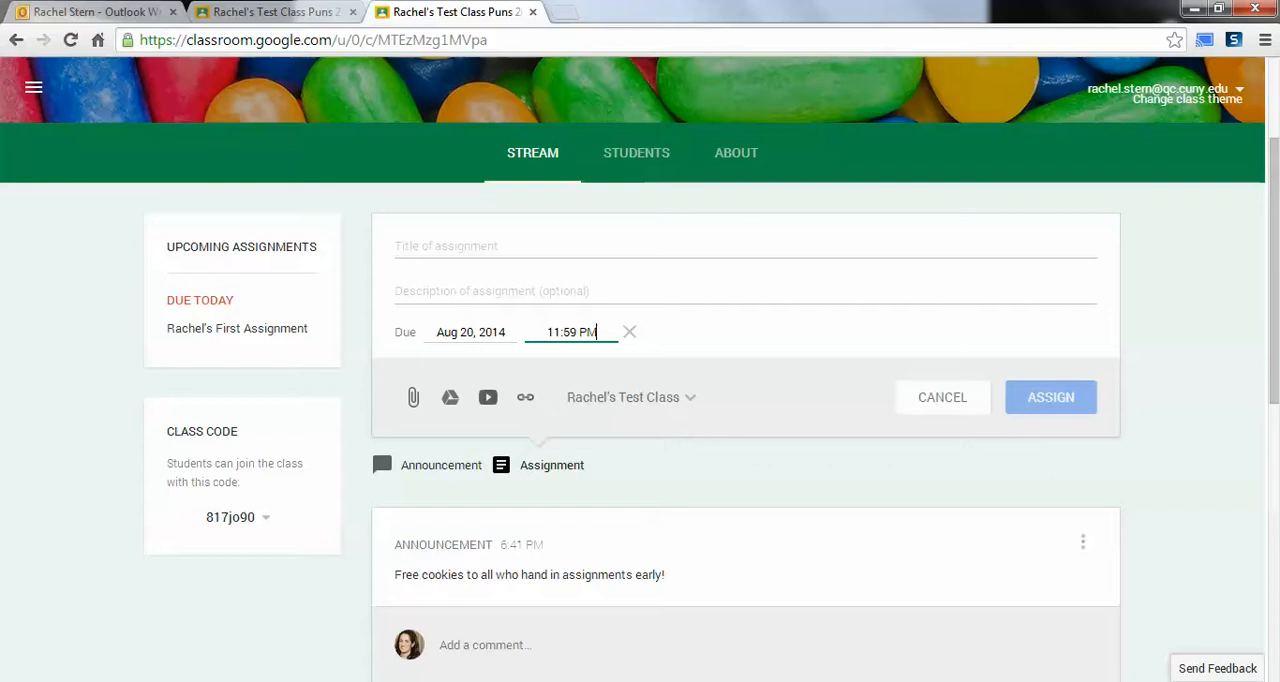
left_click(479, 332)
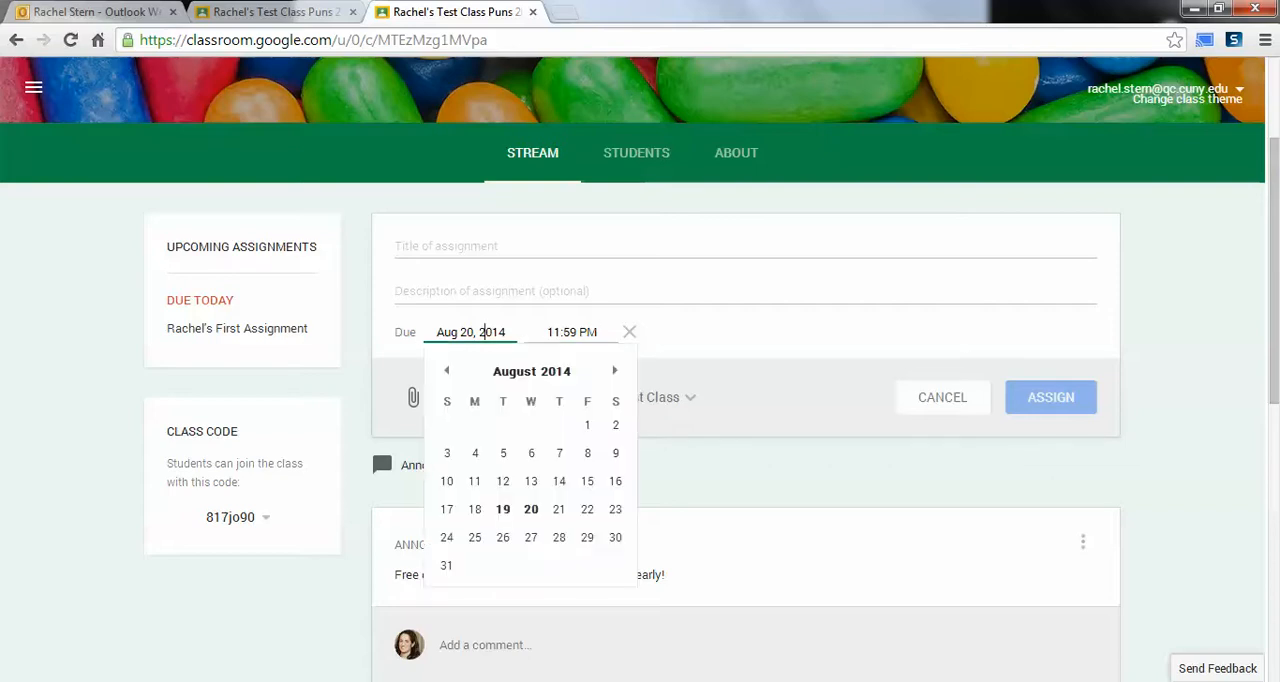
left_click(615, 370)
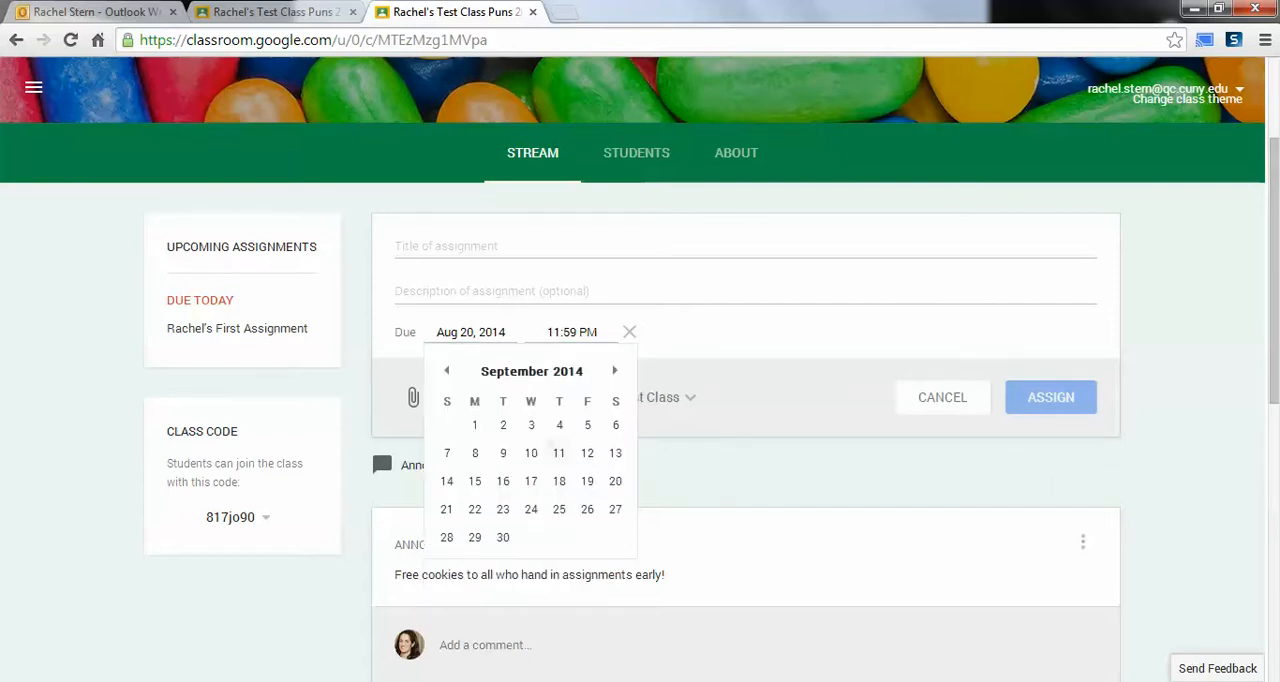
key("Escape")
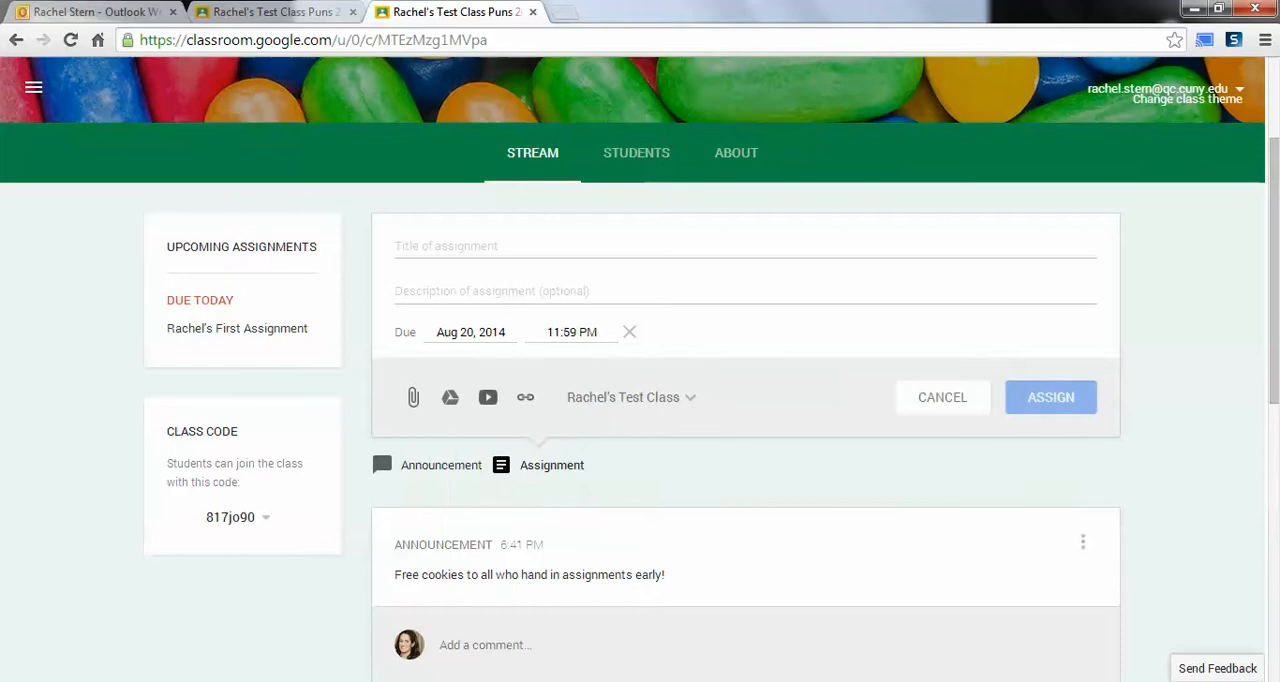
Step: Title the new assignment "Reflection on QC Happy Video!"
left_click(446, 246)
type("refle")
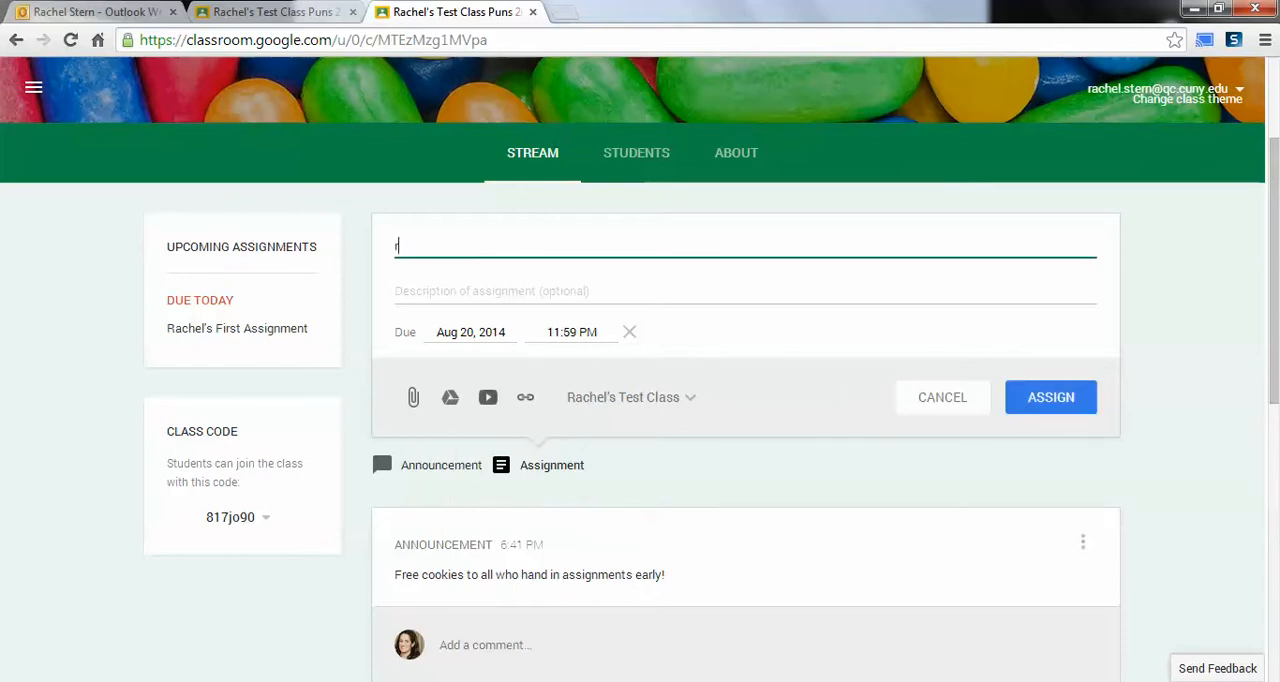
key("BackSpace")
key("BackSpace")
key("BackSpace")
key("BackSpace")
key("BackSpace")
type("Reflecto")
key("BackSpace")
type("ion on QC Happy C")
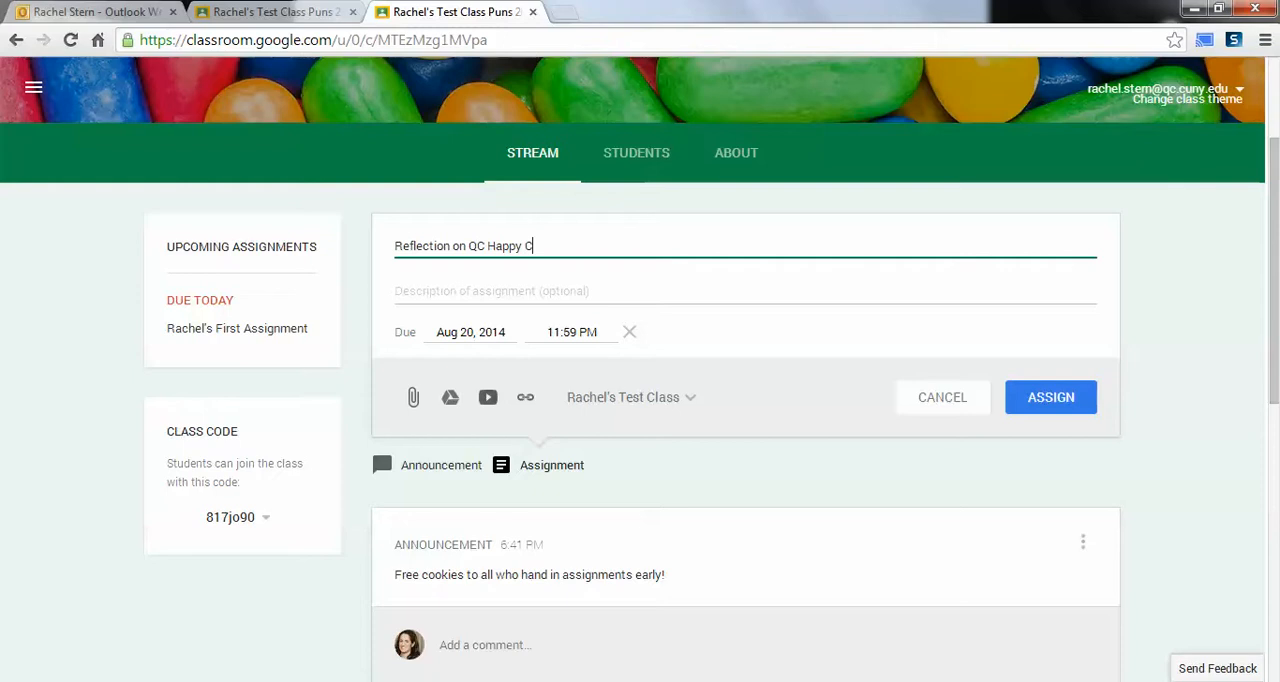
key("BackSpace")
type("Video!")
Step: Attach 24x32_eP_showcase_12_20_2013_reduced_file.pdf from My Drive to the reflection assignment
left_click(413, 397)
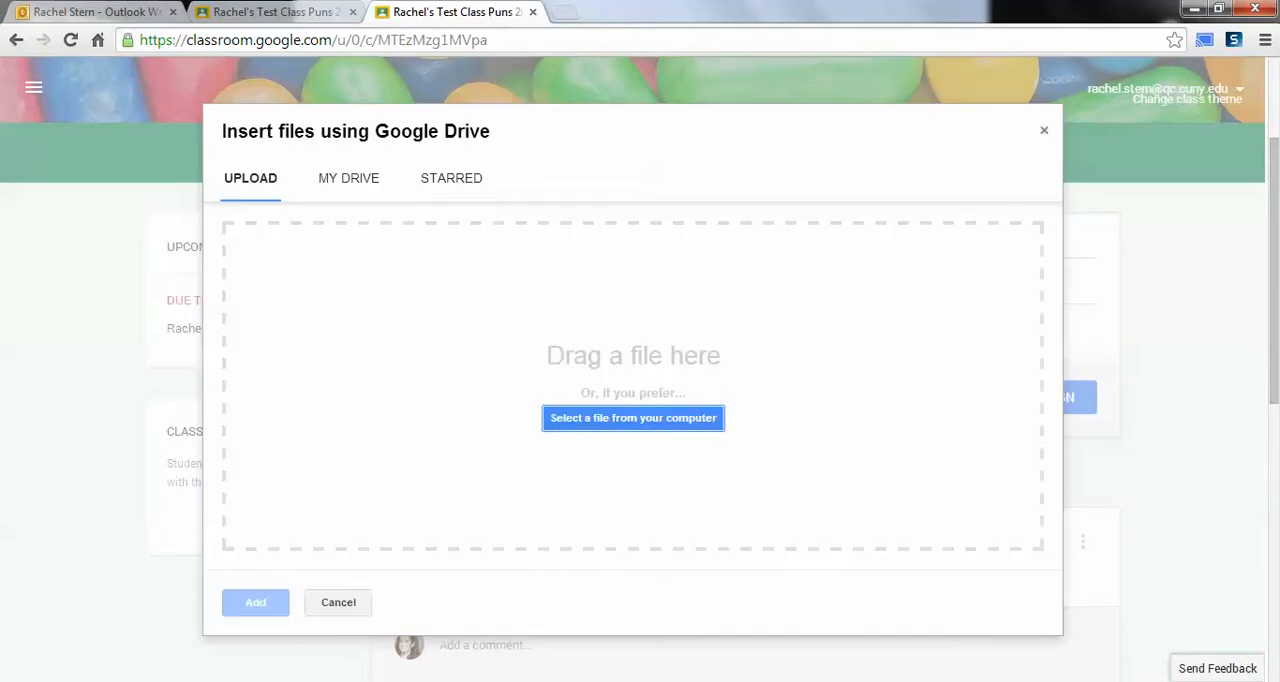
left_click(349, 178)
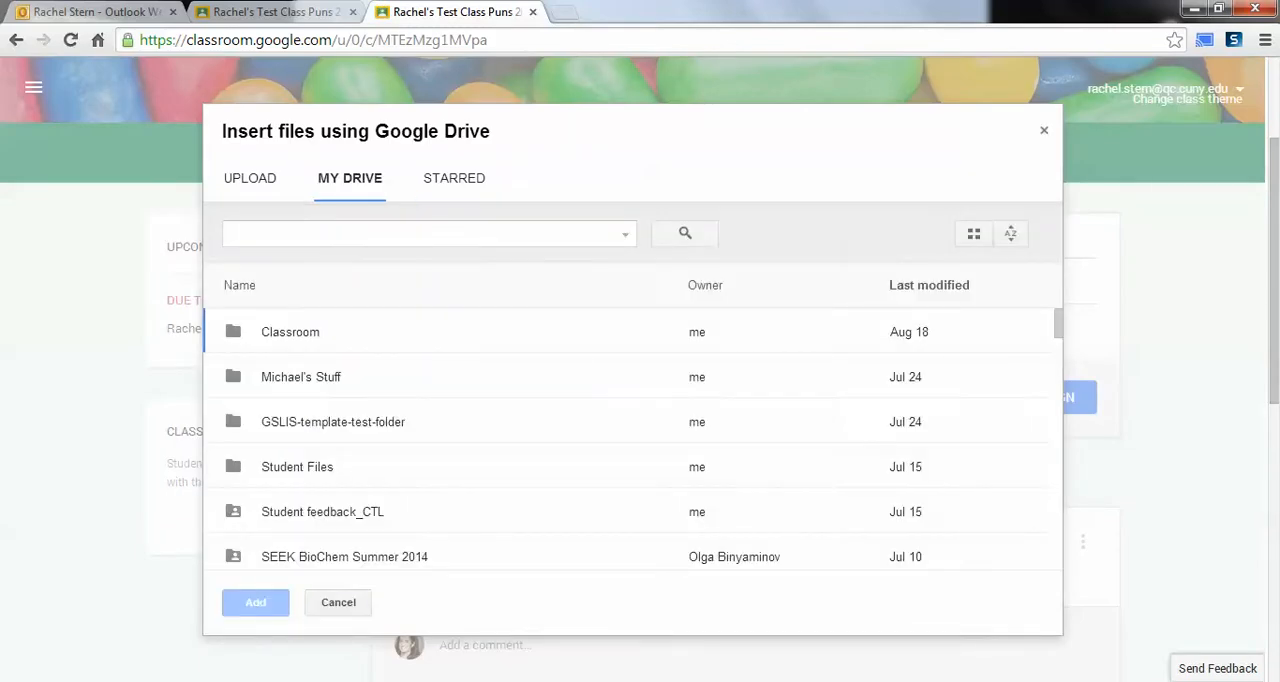
scroll(633, 440, "down", 10)
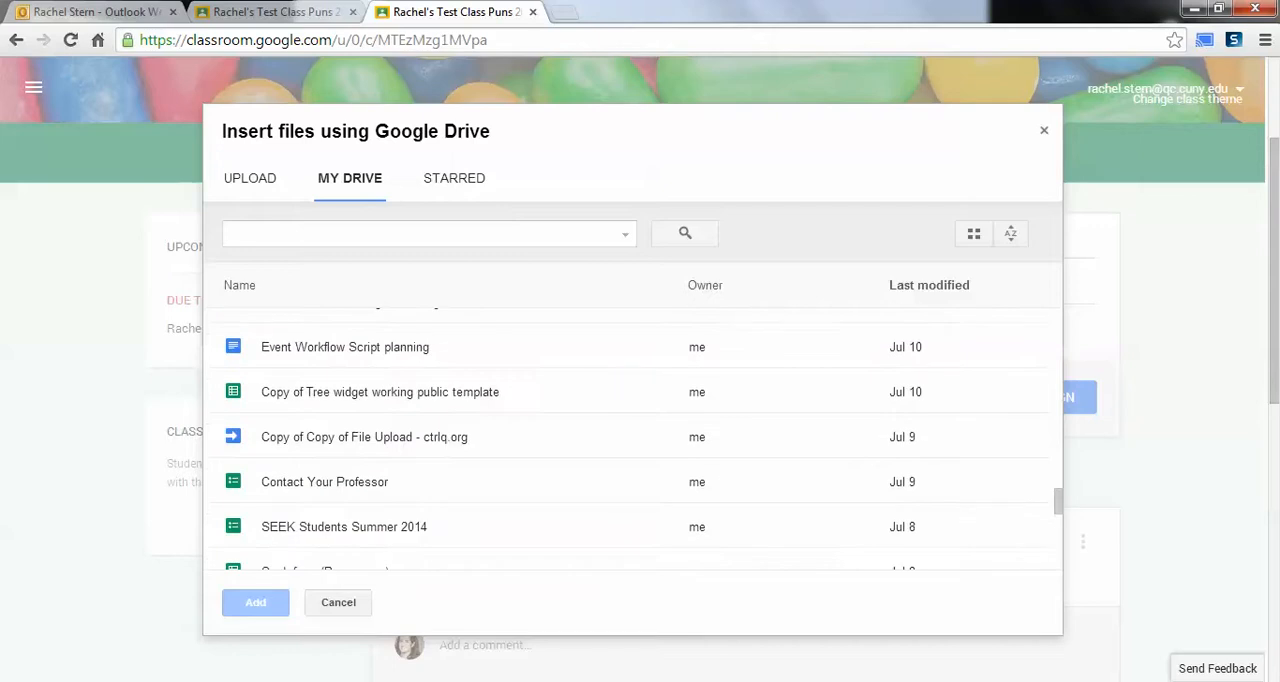
scroll(643, 440, "up", 6)
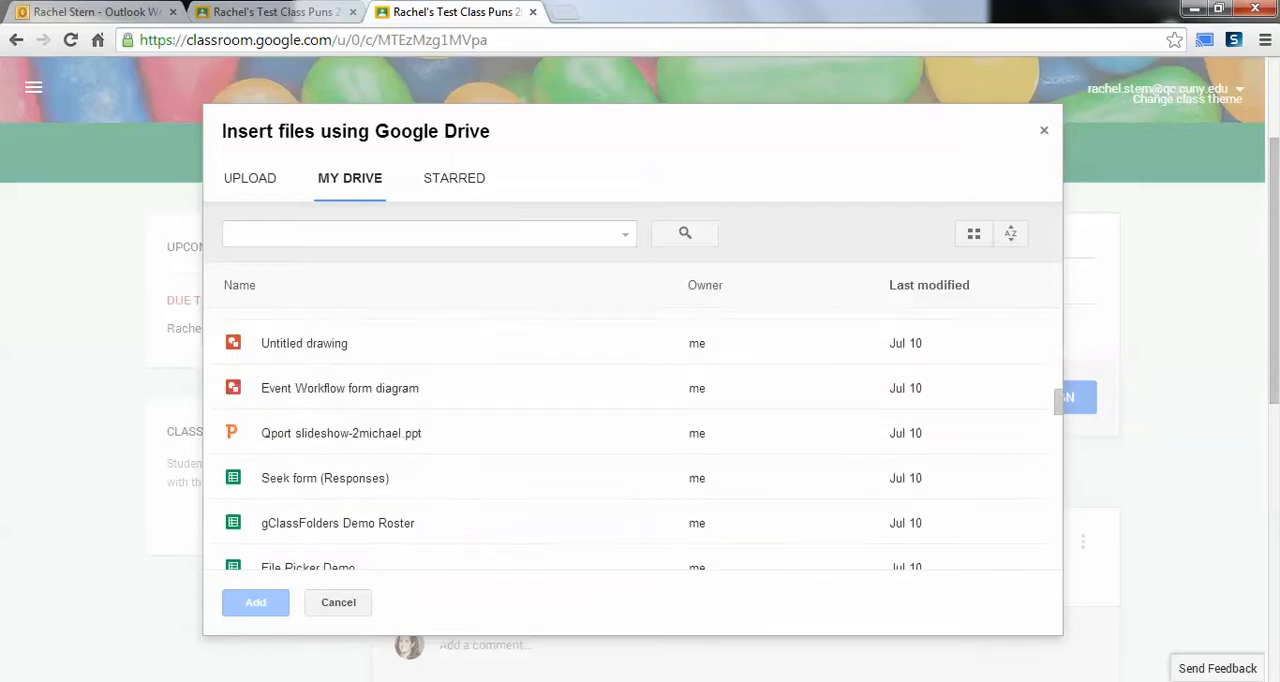
scroll(633, 440, "up", 4)
scroll(633, 440, "up", 5)
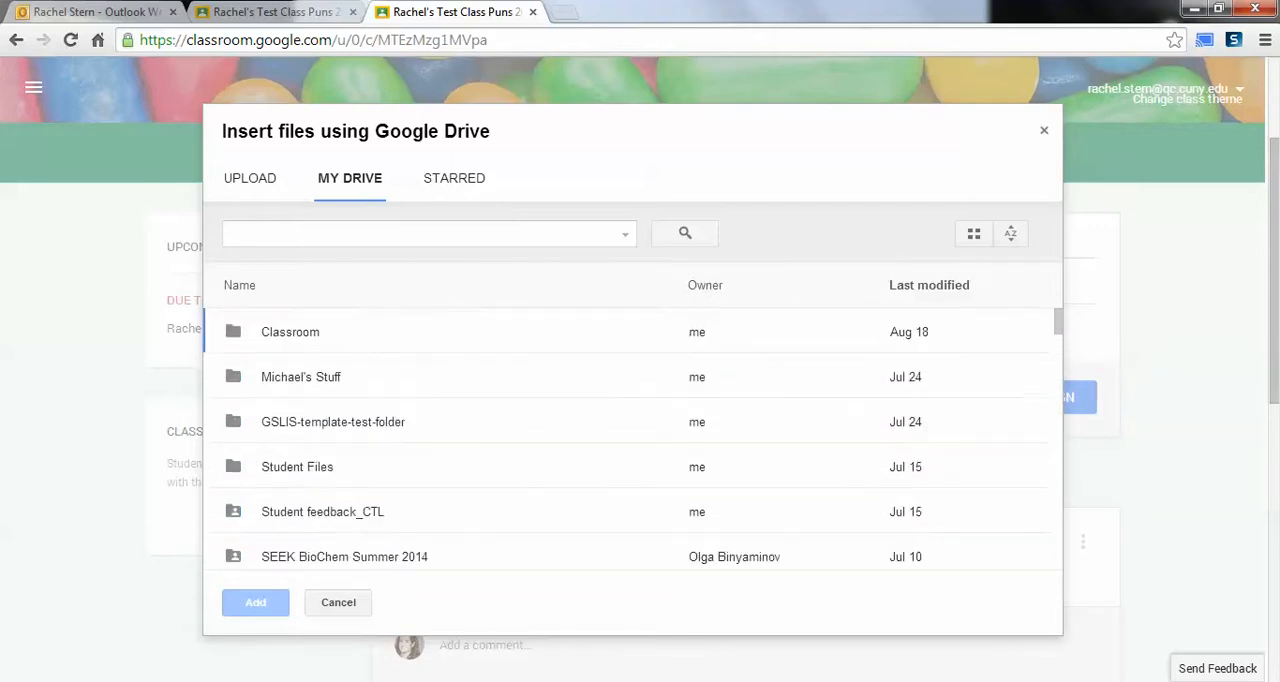
scroll(633, 435, "down", 15)
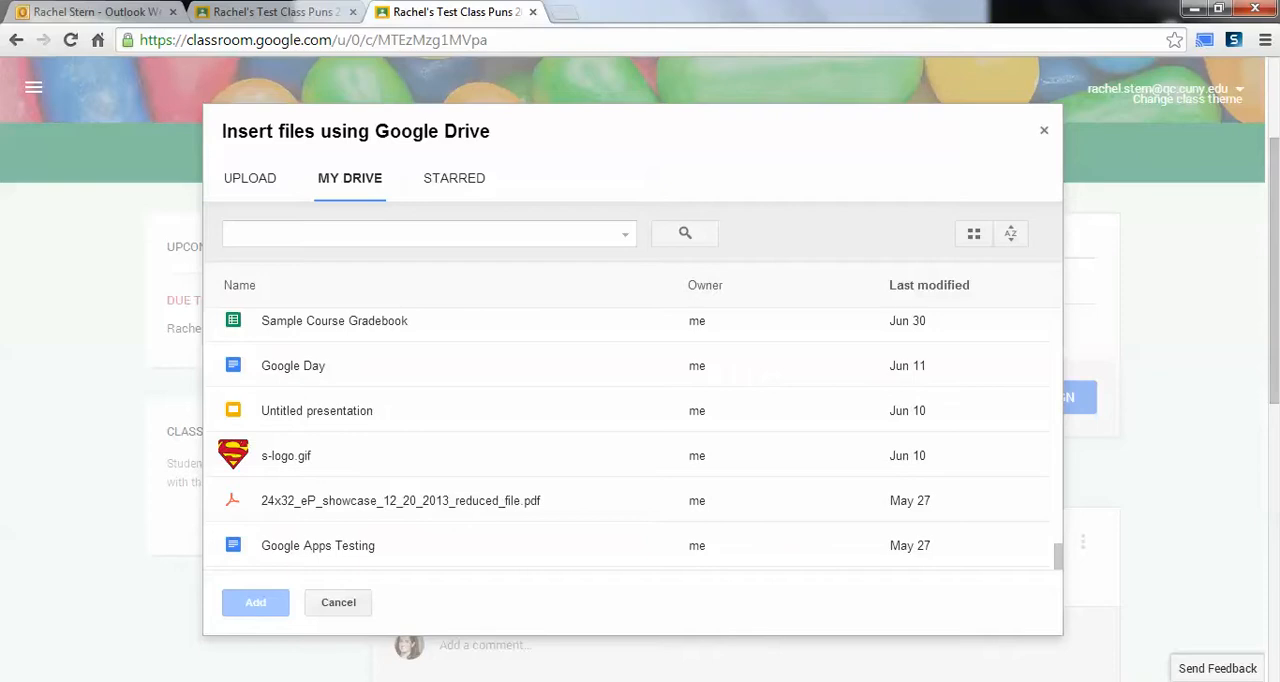
left_click(400, 500)
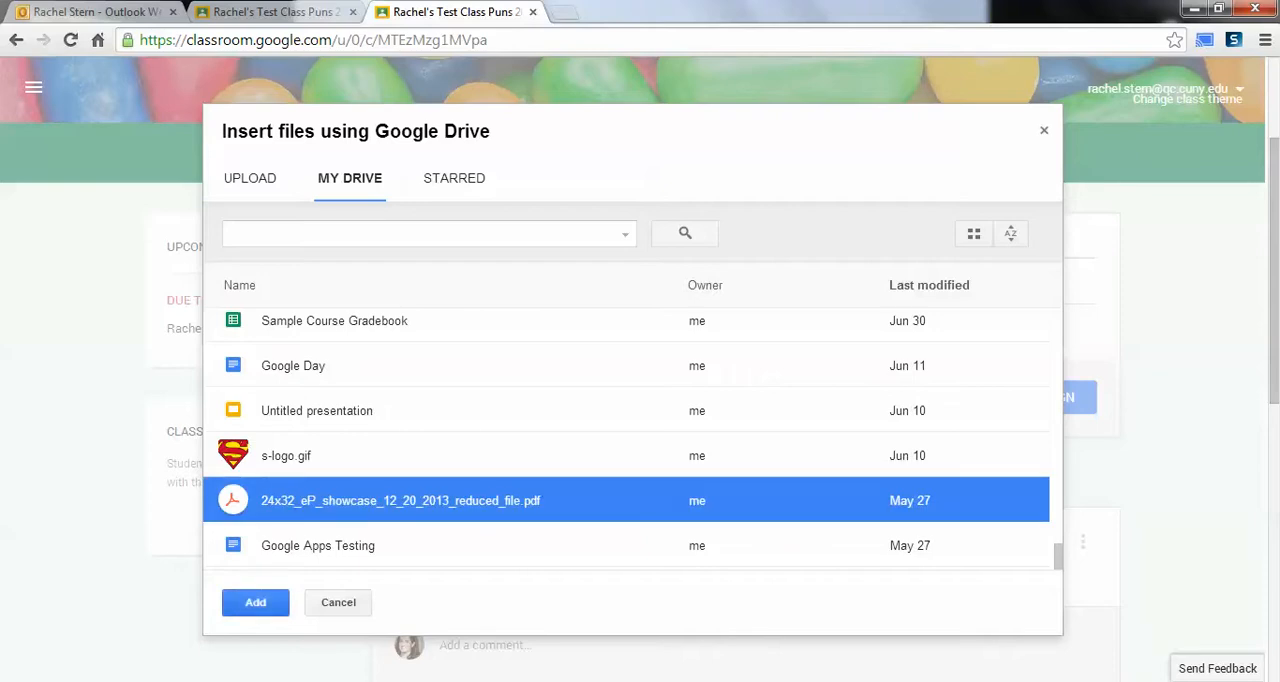
left_click(255, 602)
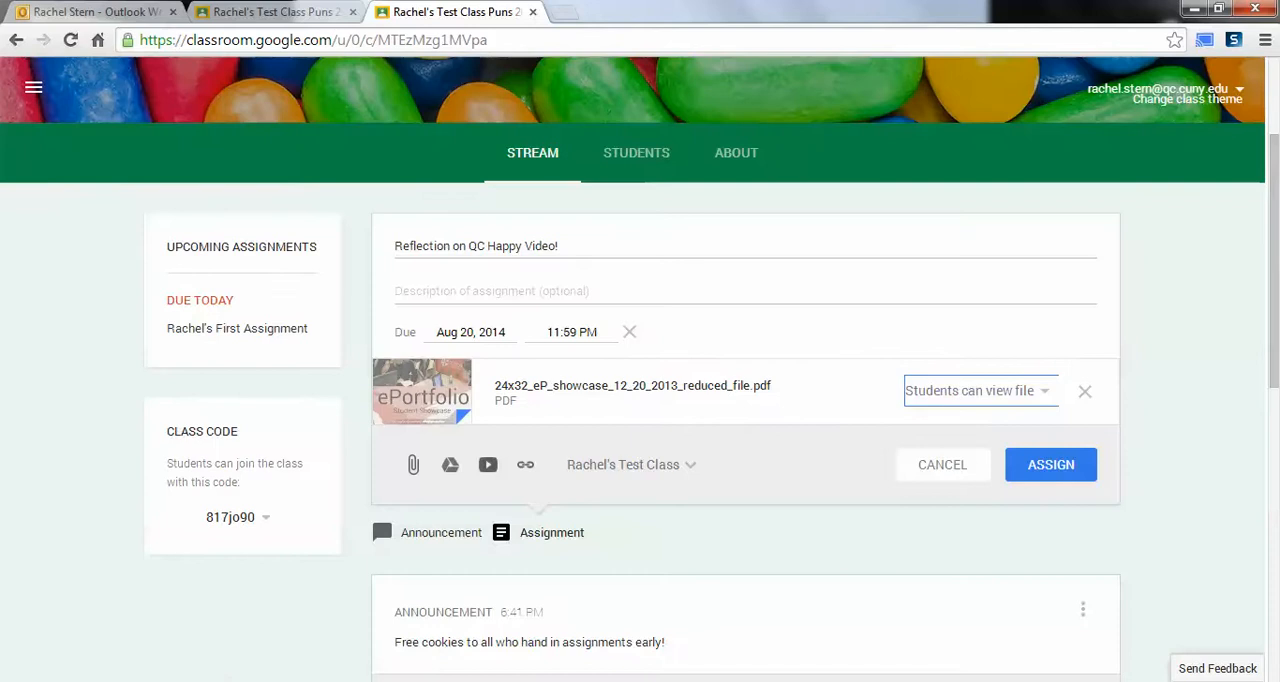
Step: Try the edit-file and copy-for-each-student permissions on the attached PDF, and return it to "Students can view file"
left_click(979, 391)
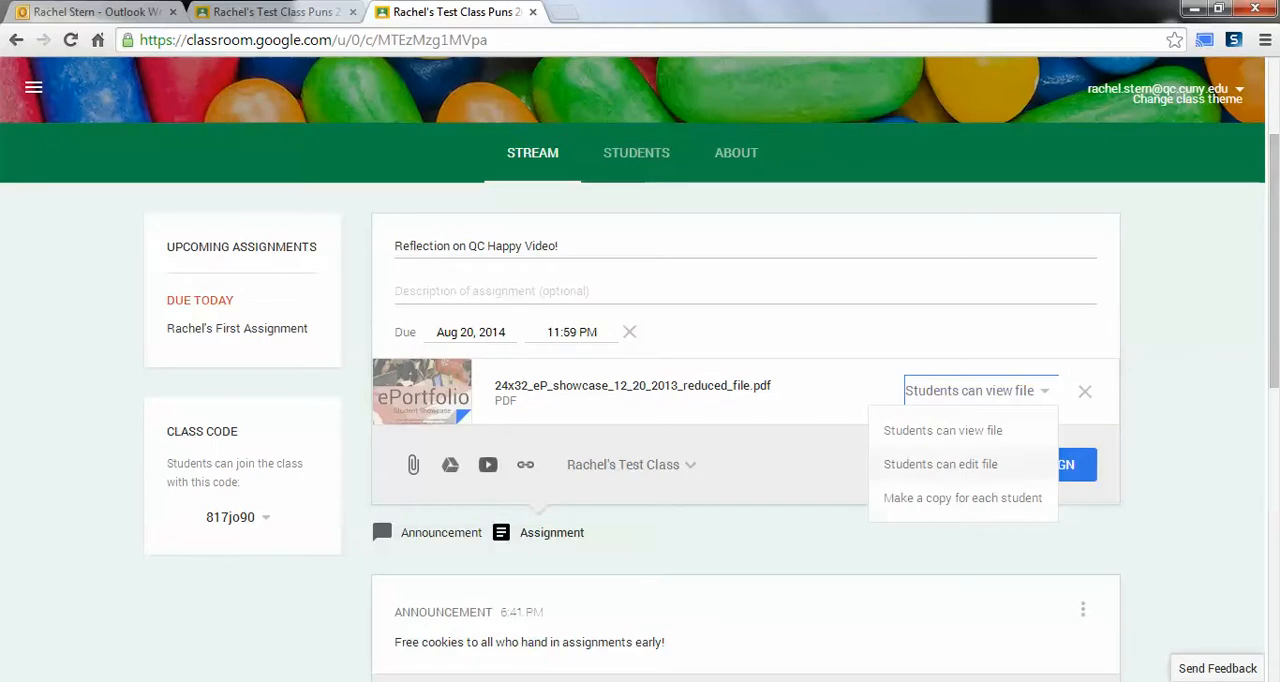
left_click(945, 464)
left_click(979, 391)
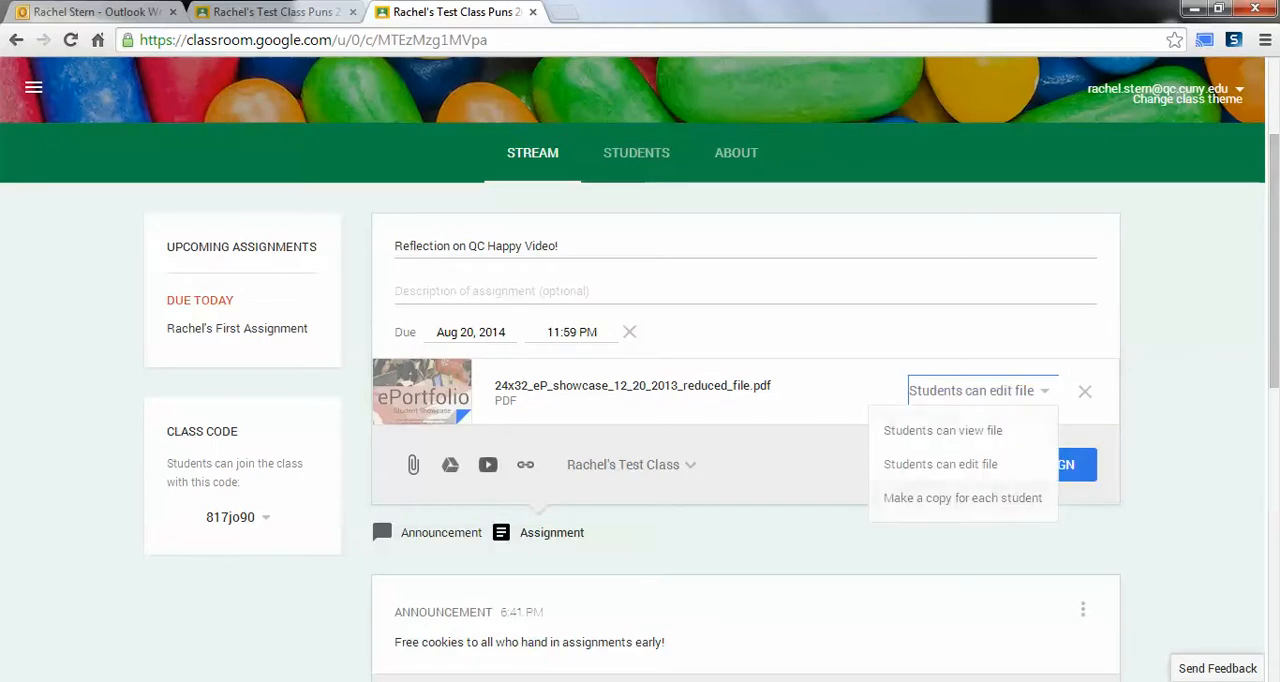
left_click(962, 497)
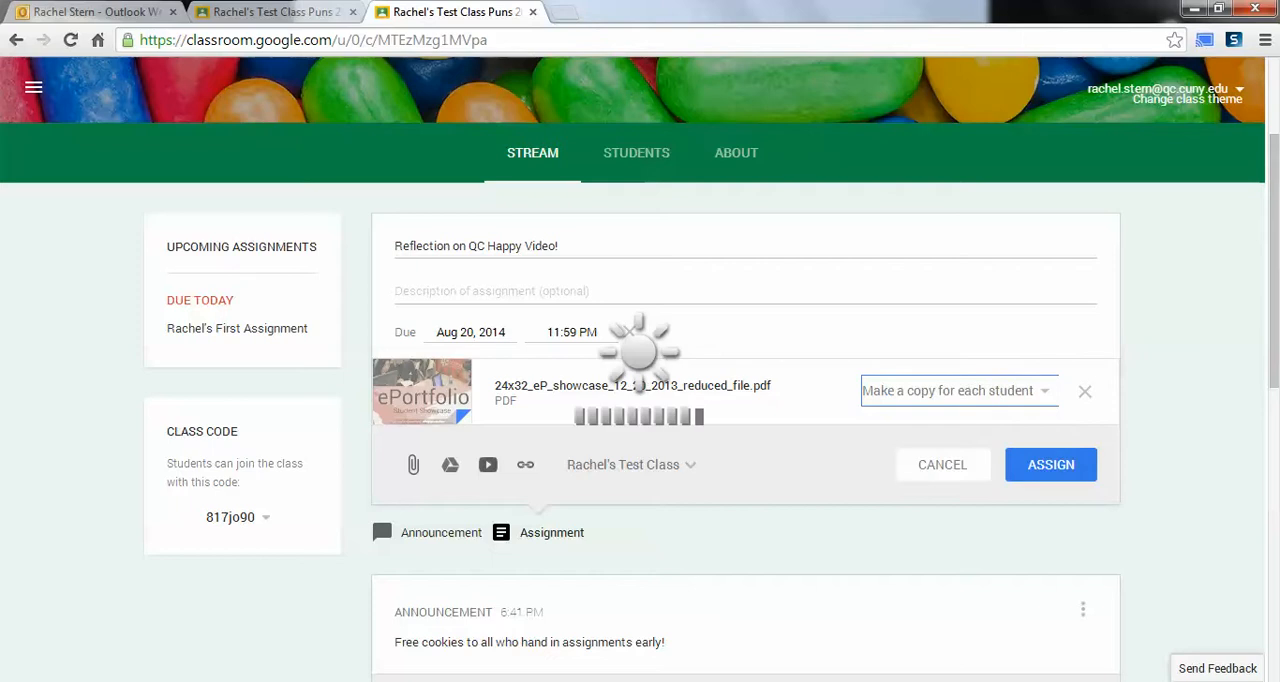
left_click(958, 391)
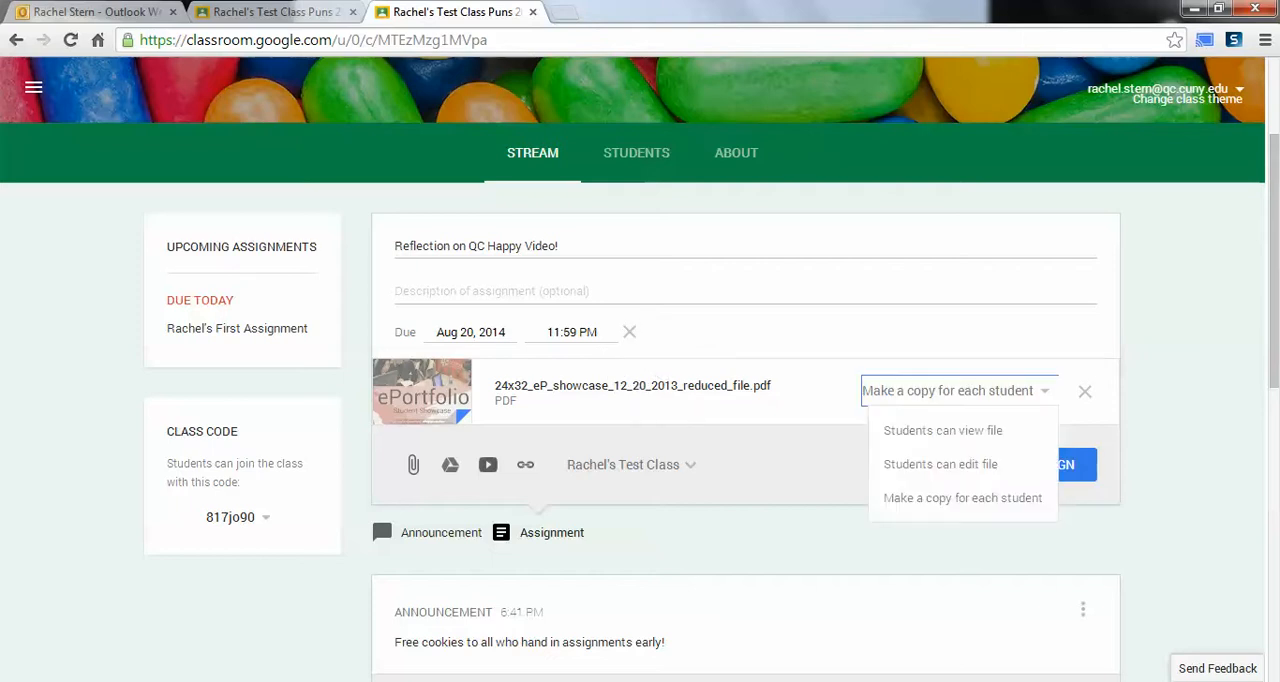
left_click(943, 431)
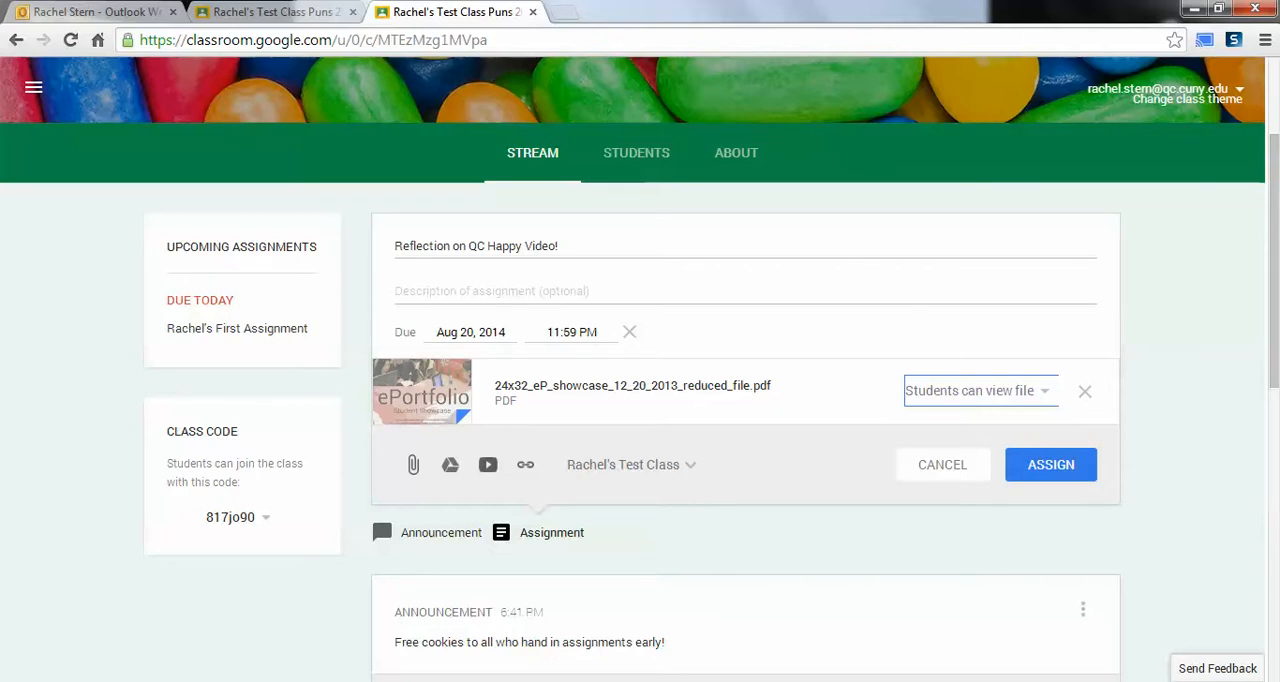
Step: Review the PDF's sharing options and the assignment's class choices, and remove the PDF attachment
left_click(980, 391)
key("Escape")
left_click(980, 391)
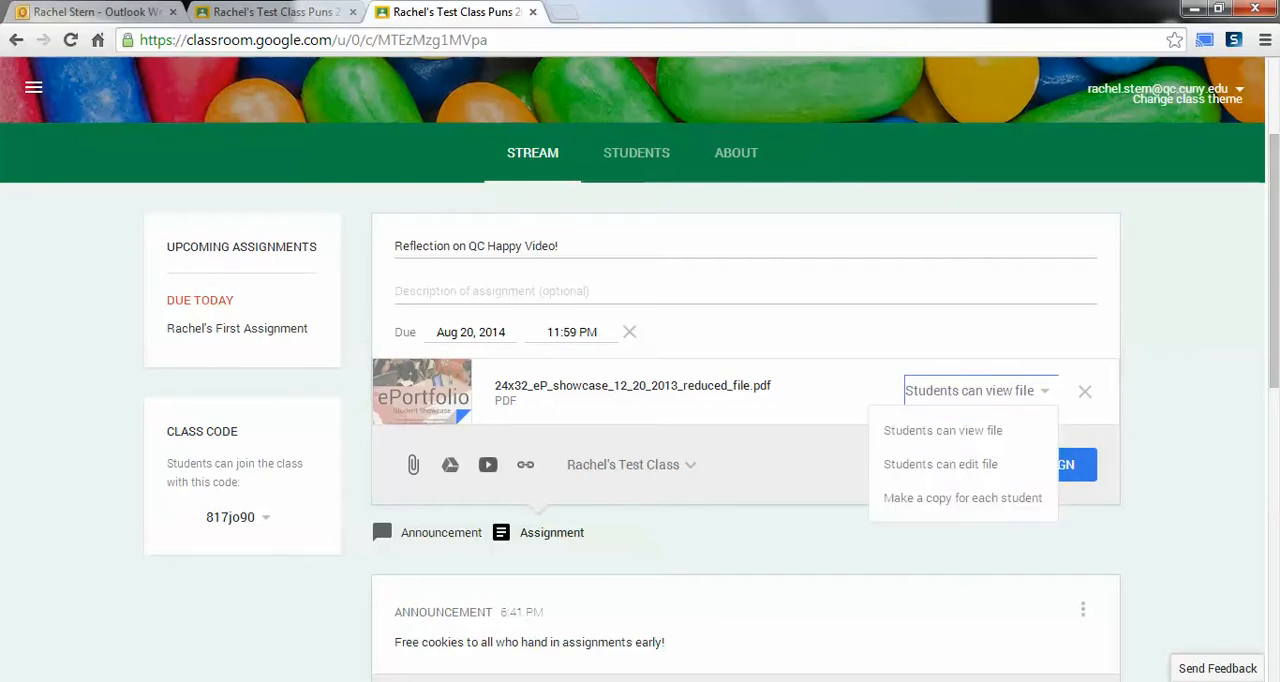
left_click(980, 391)
left_click(630, 464)
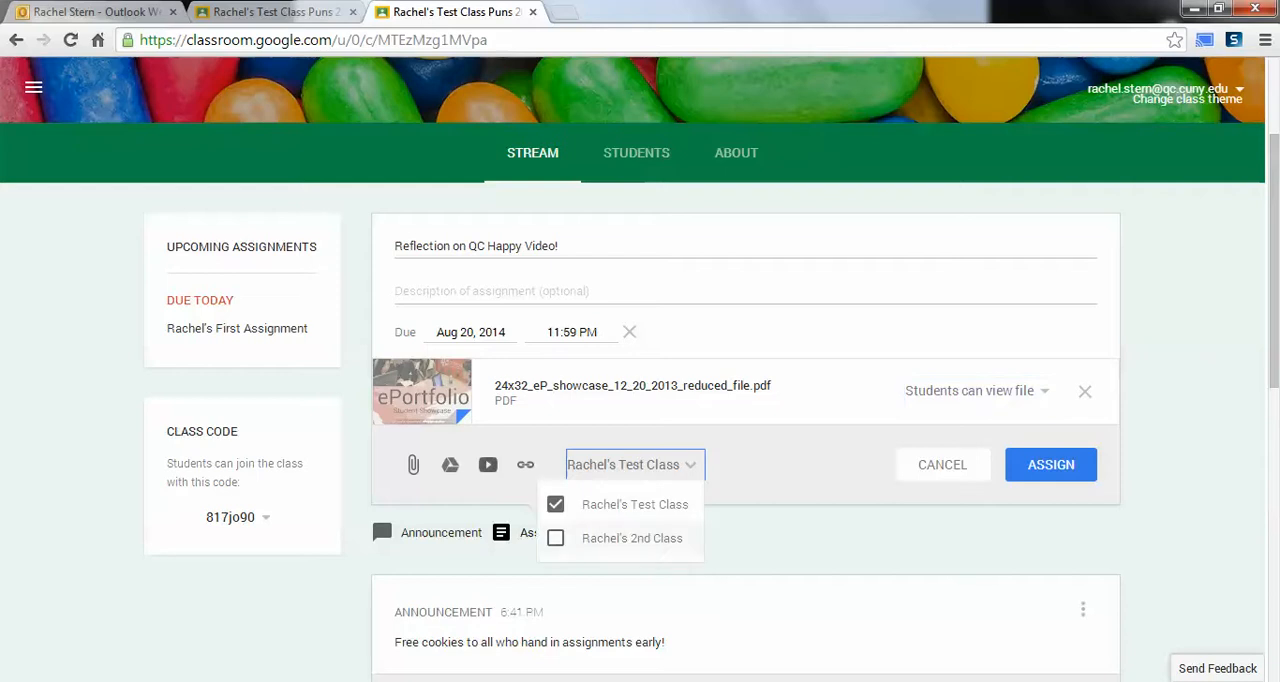
left_click(630, 464)
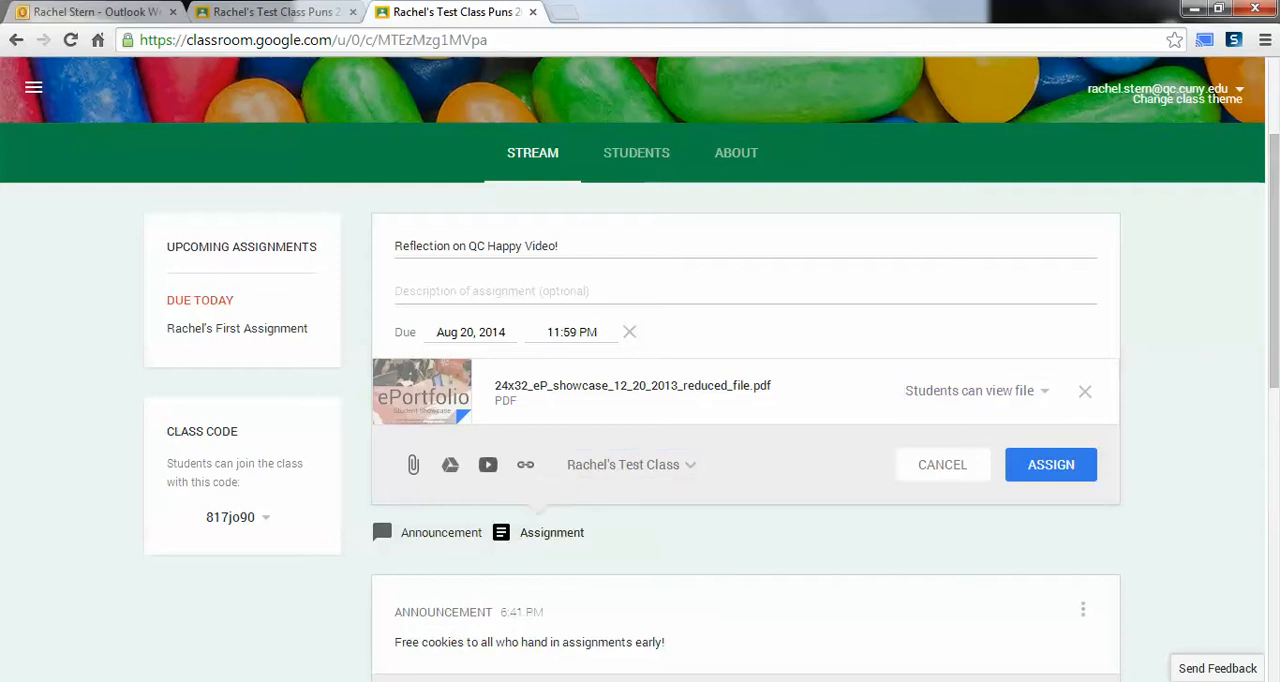
left_click(1085, 391)
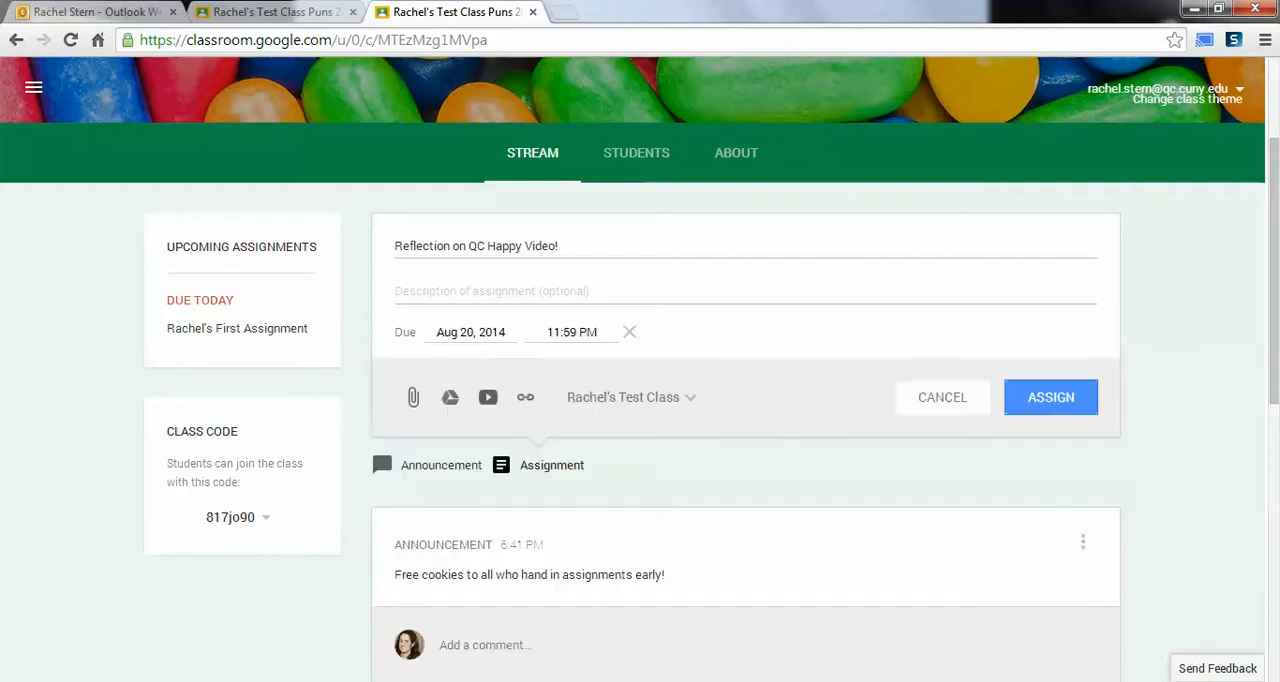
Step: Attach the YouTube video "QUEENS COLLEGE HAPPY", found by searching "queens college happy", and assign the assignment to the class
left_click(488, 397)
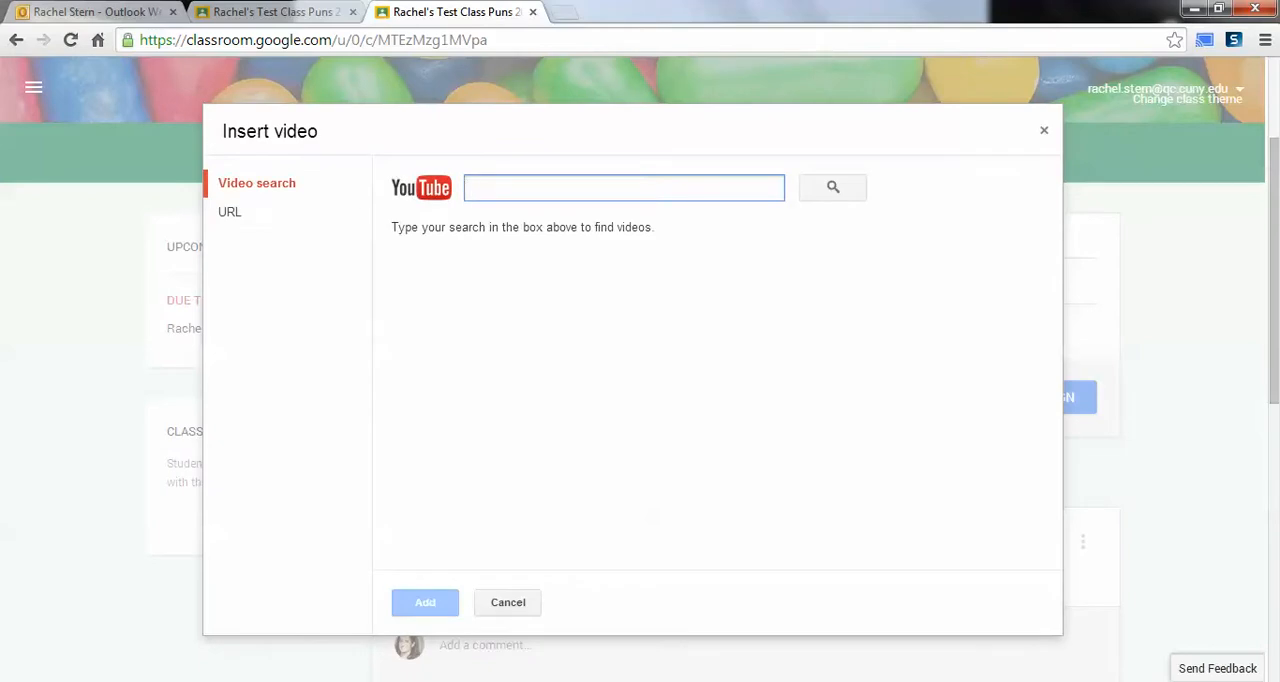
type("queens college ha")
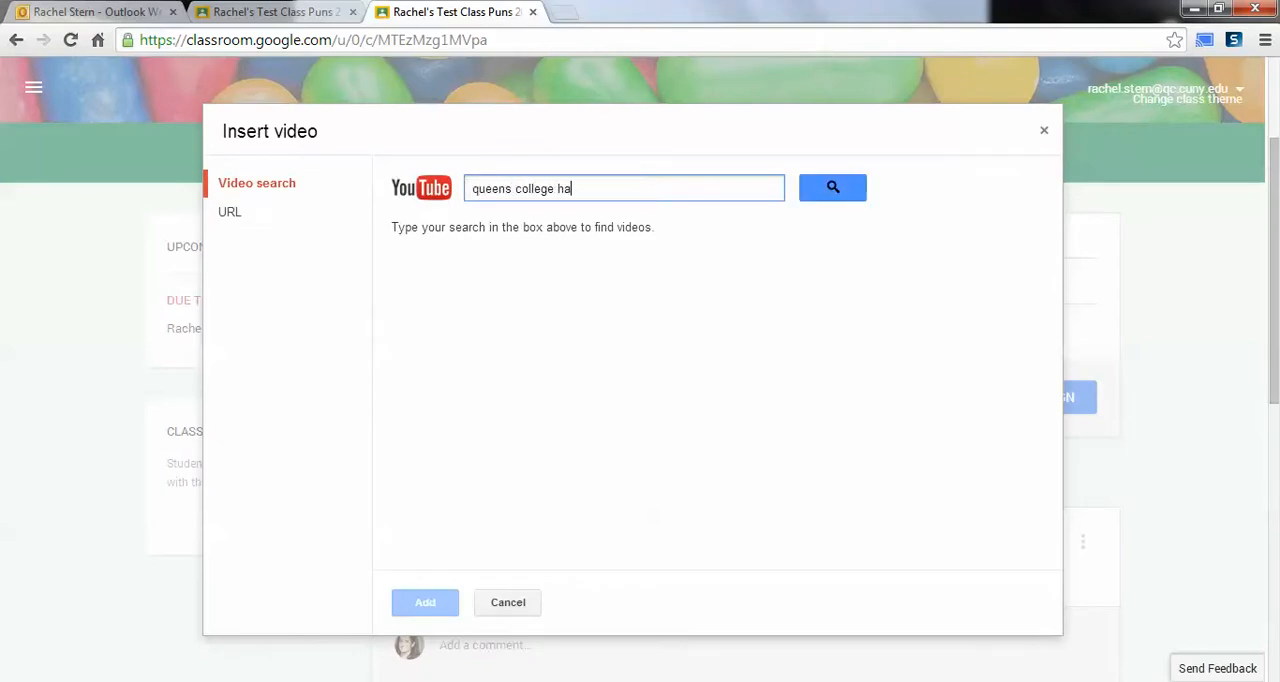
type("ppy")
key("Return")
left_click(710, 275)
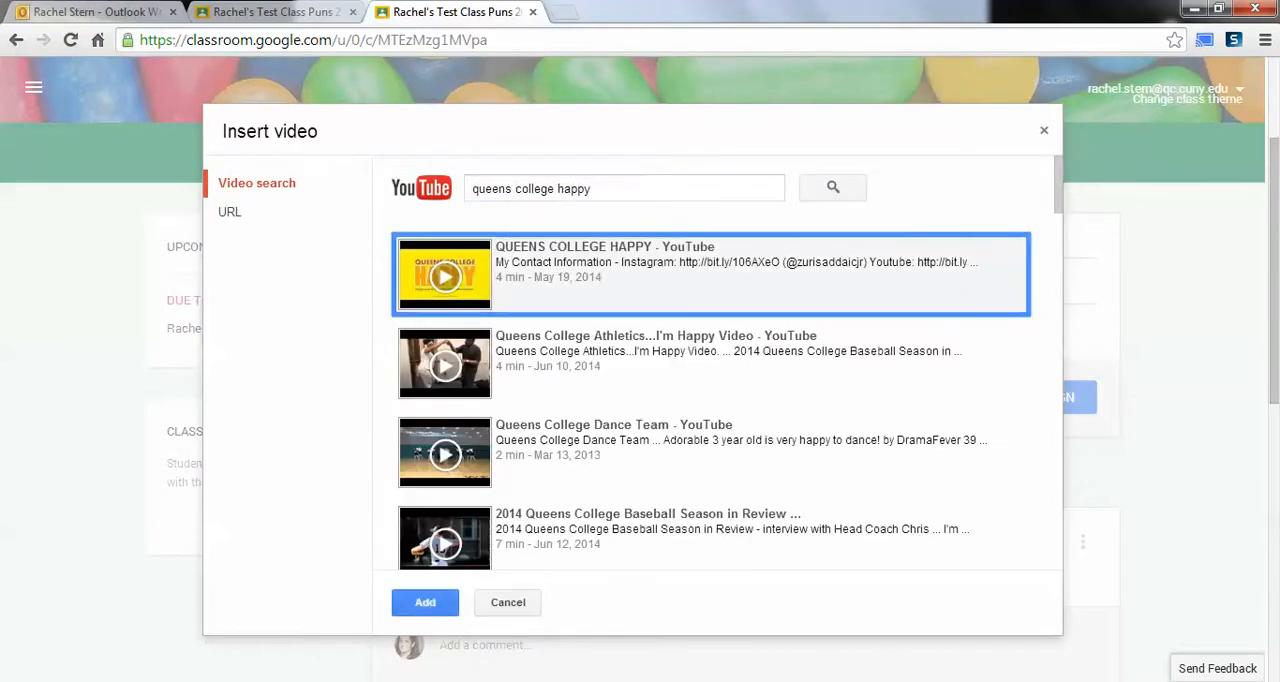
left_click(425, 602)
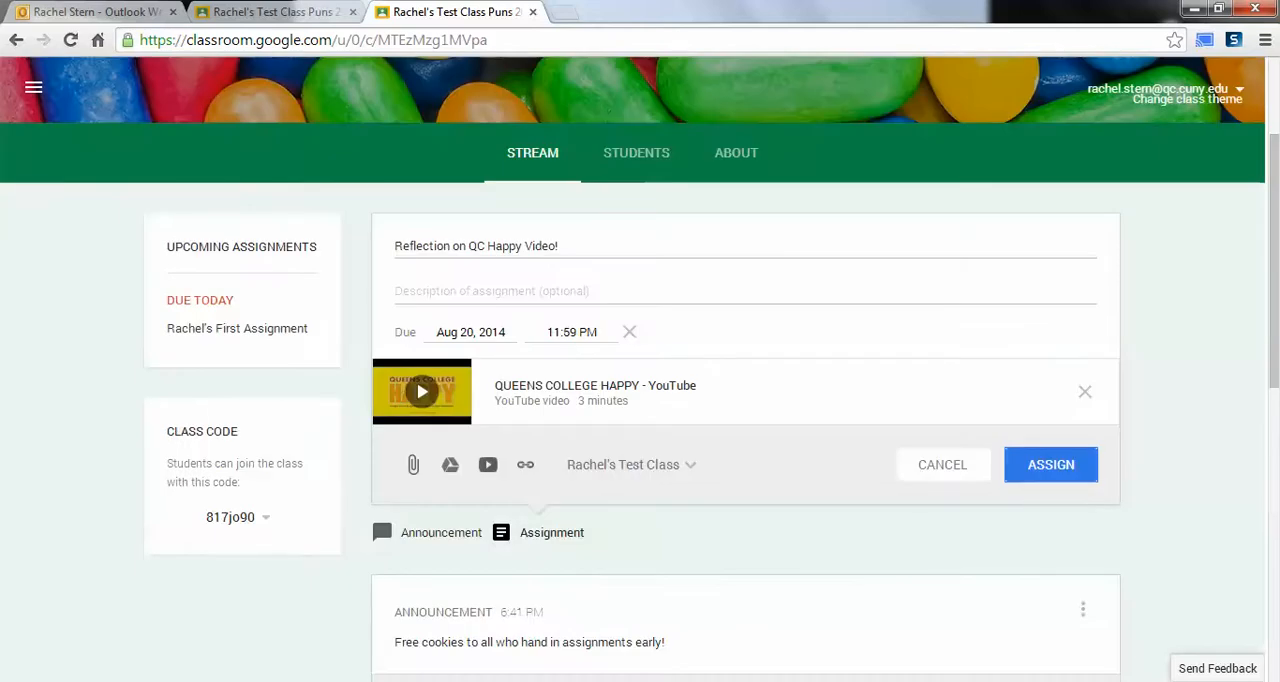
left_click(1051, 464)
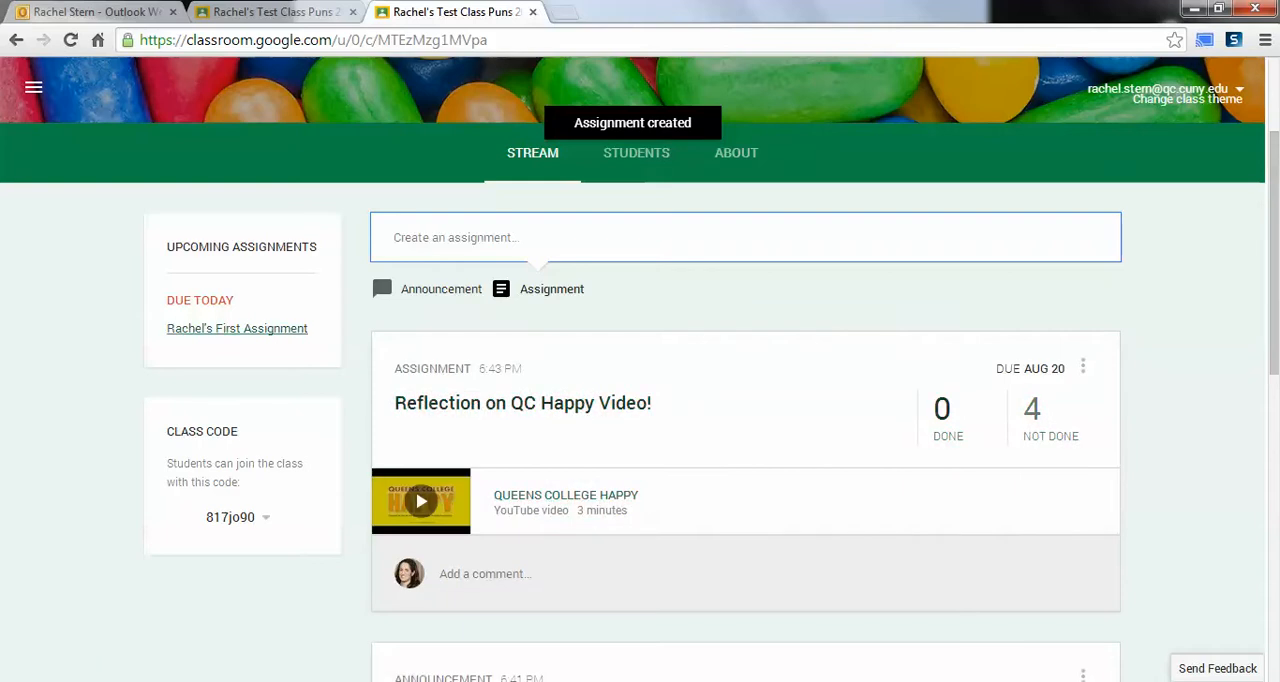
Step: View the submission status and details of the first assignment, due today, and return to the class stream
left_click(237, 328)
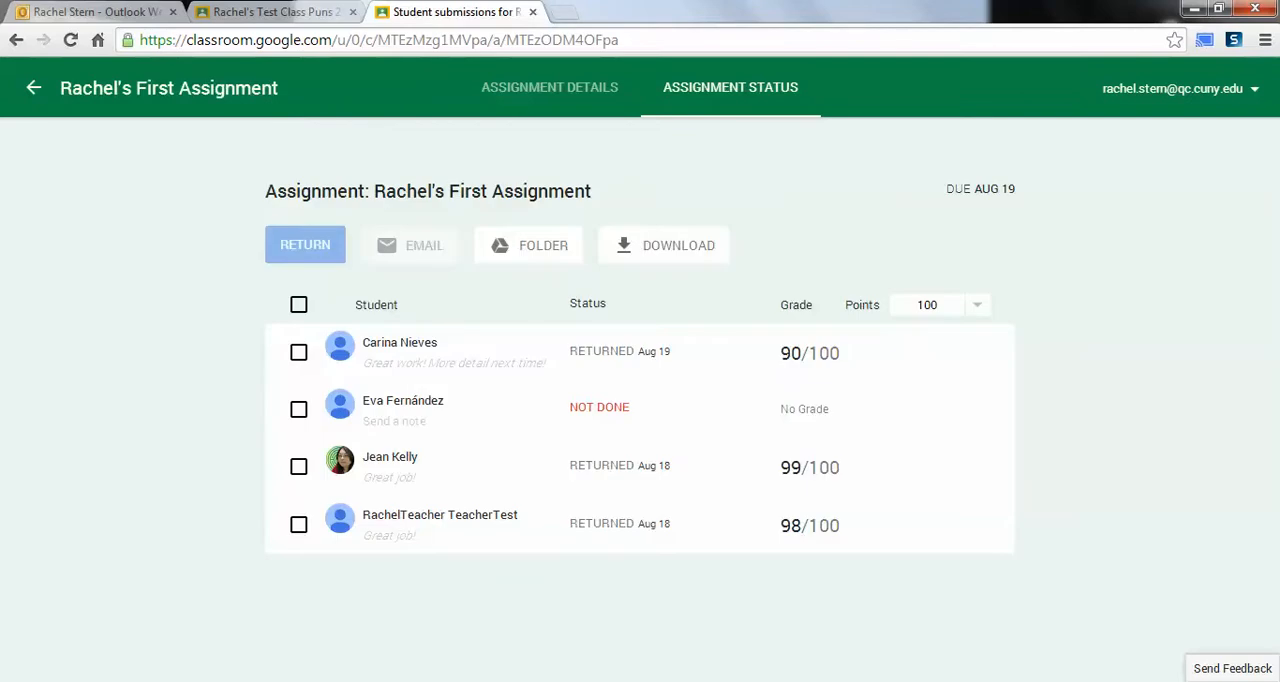
left_click(549, 87)
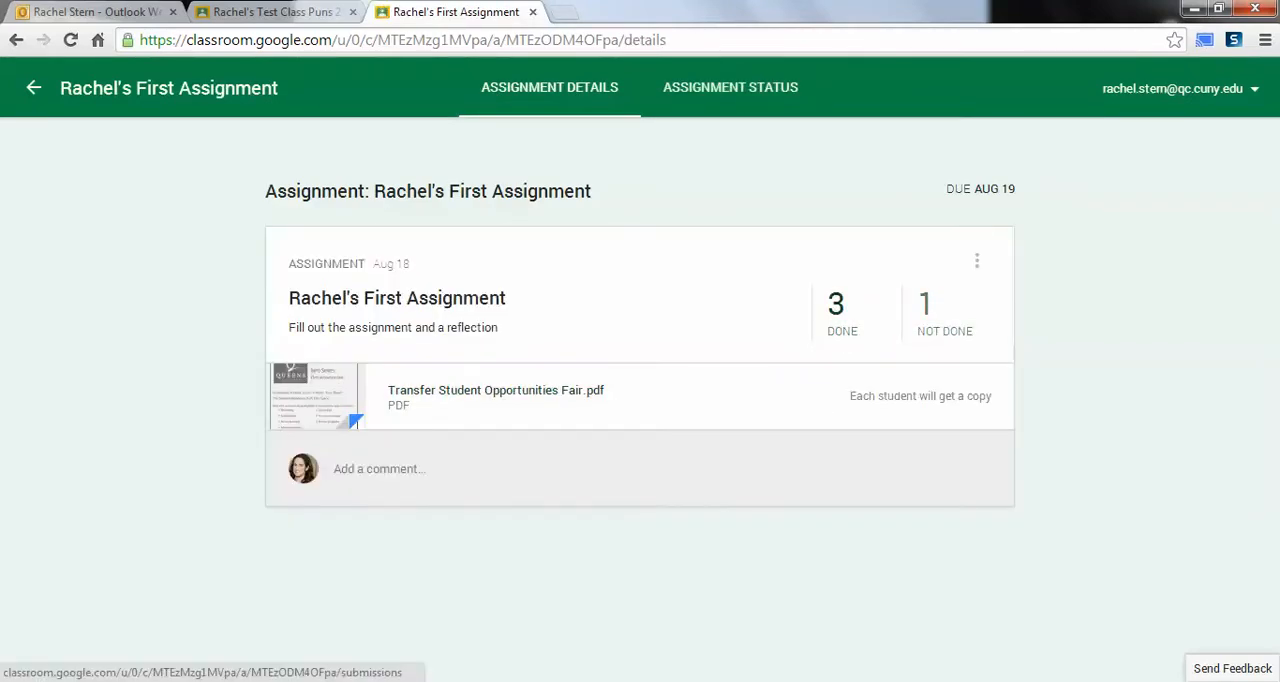
left_click(34, 88)
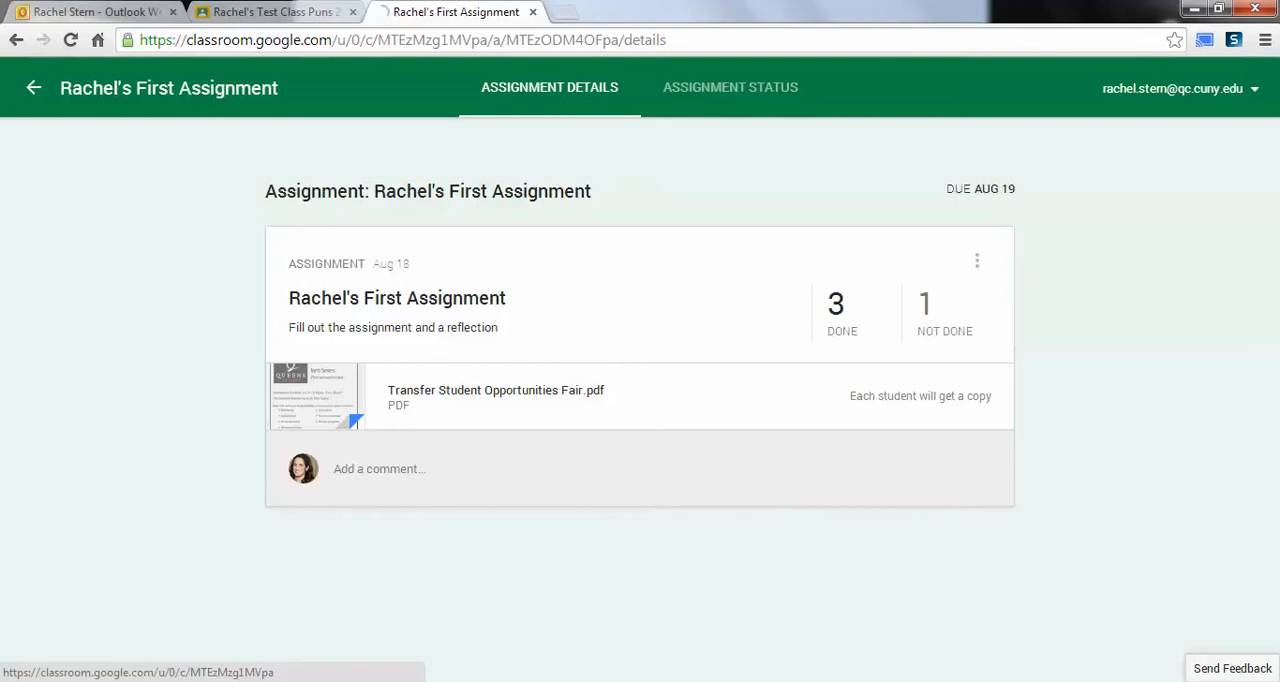
scroll(379, 454, "down", 10)
scroll(379, 454, "up", 10)
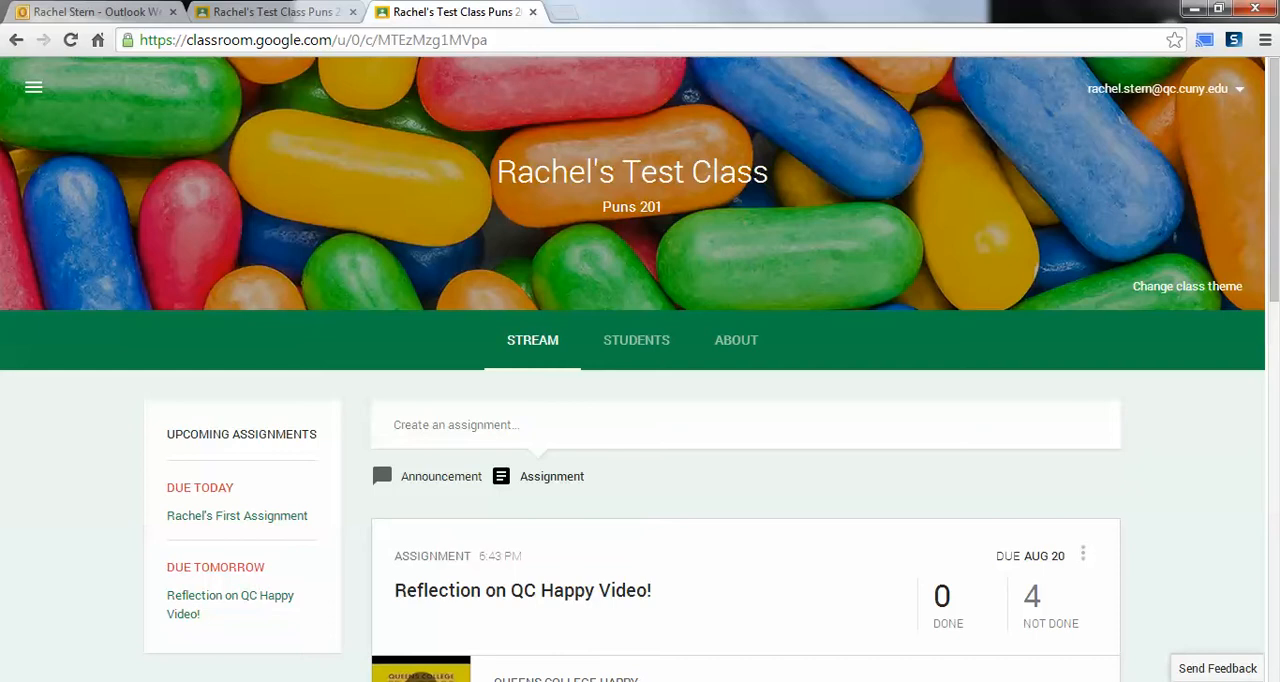
Step: Review the details and status of "Reflection on QC Happy Video!" and expand the first two students' entries
left_click(230, 596)
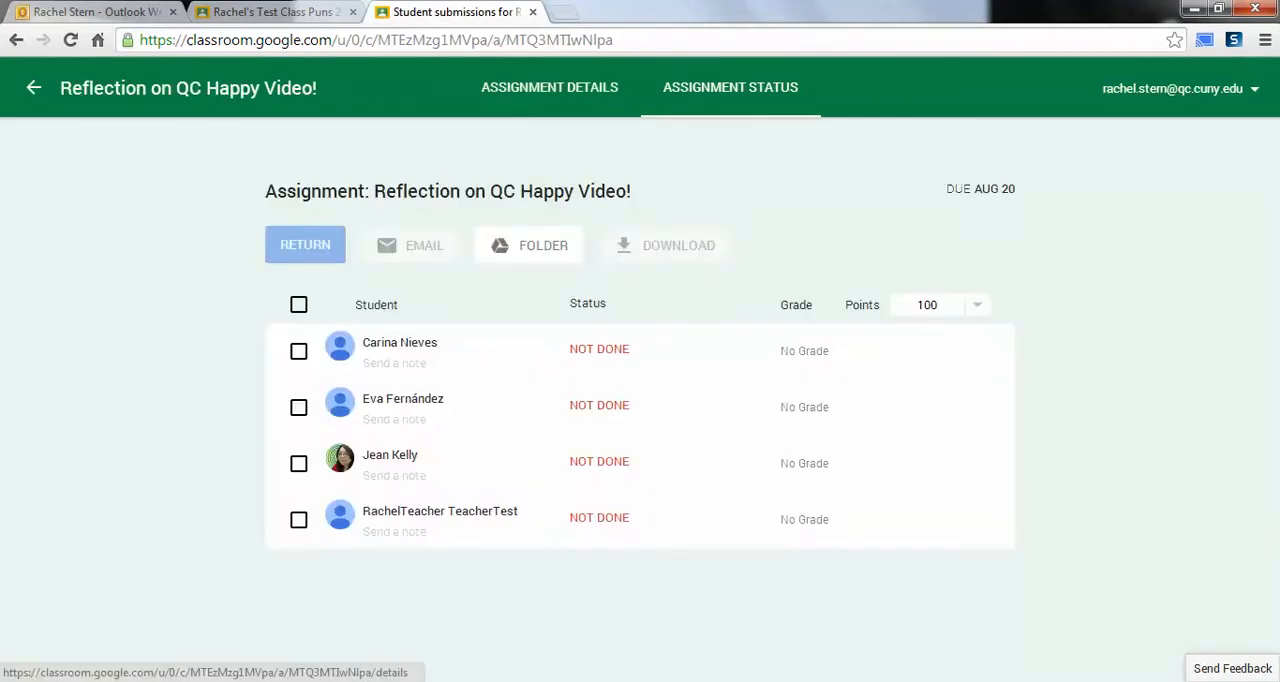
left_click(549, 87)
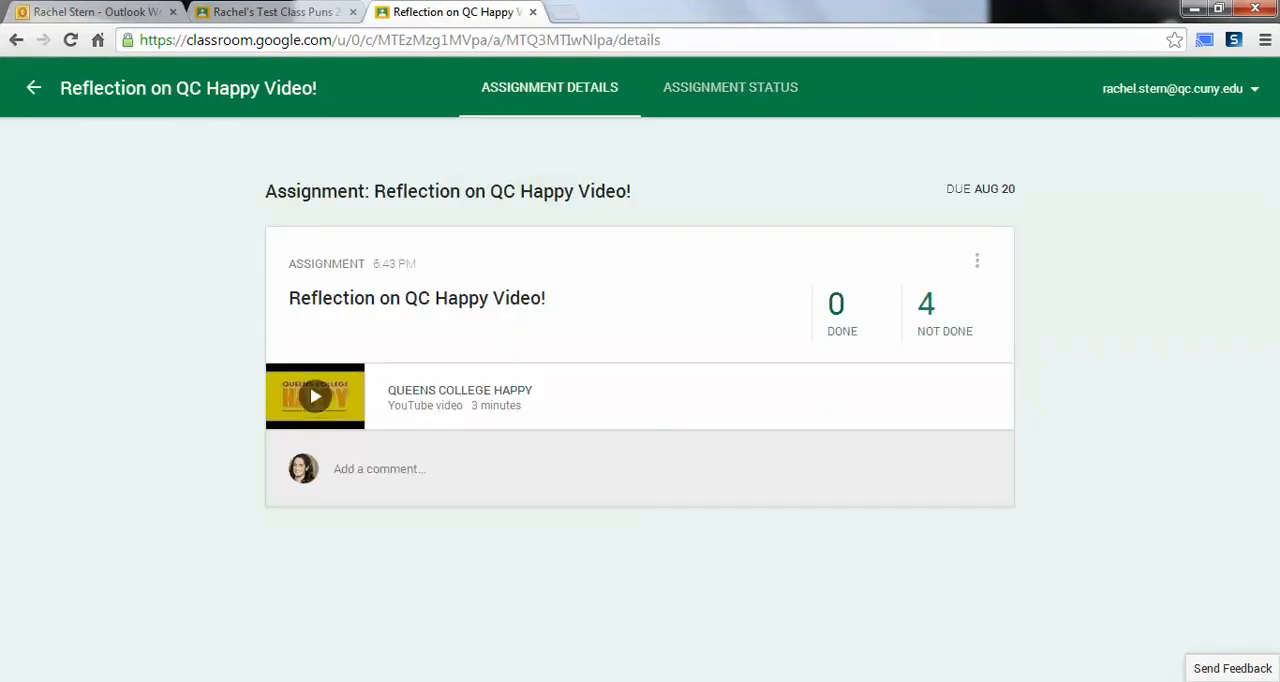
left_click(730, 87)
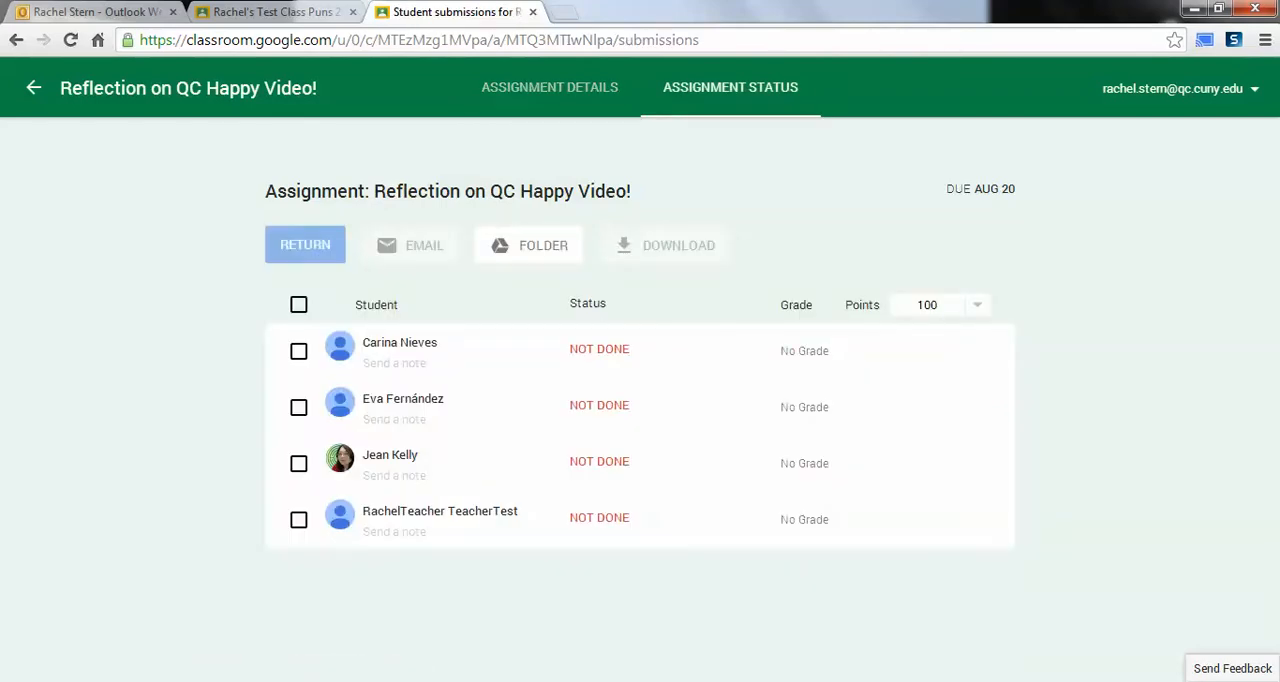
left_click(399, 345)
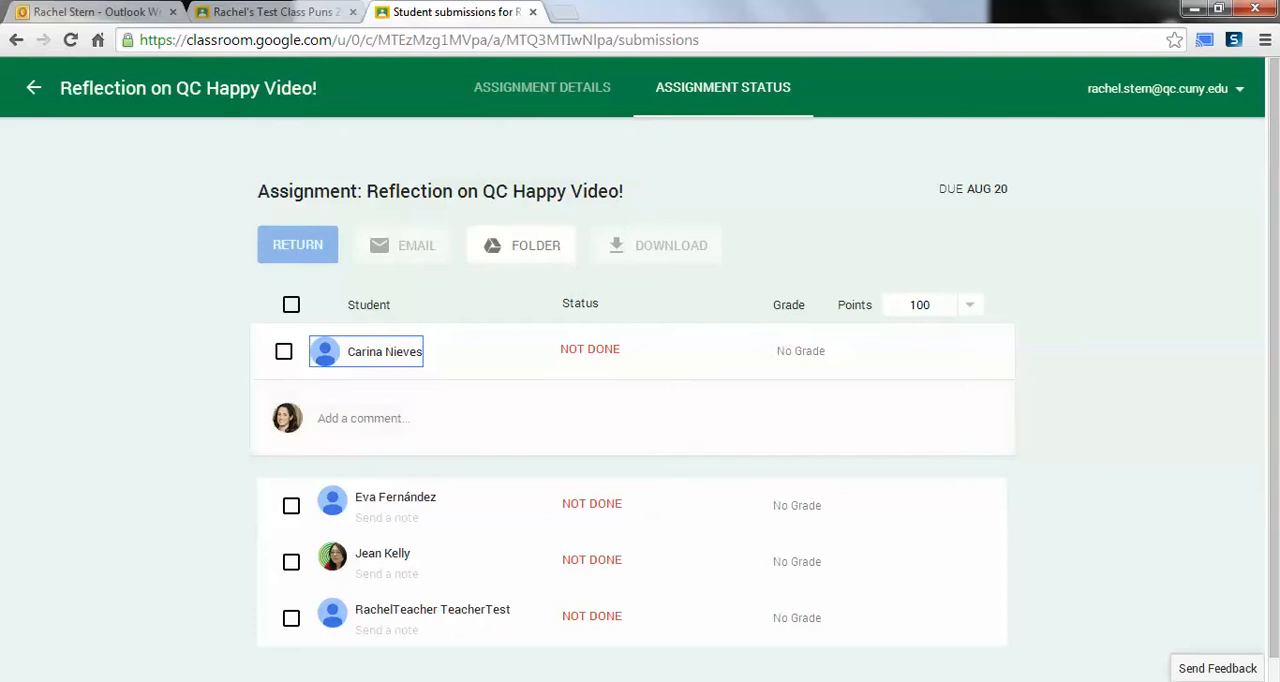
left_click(396, 499)
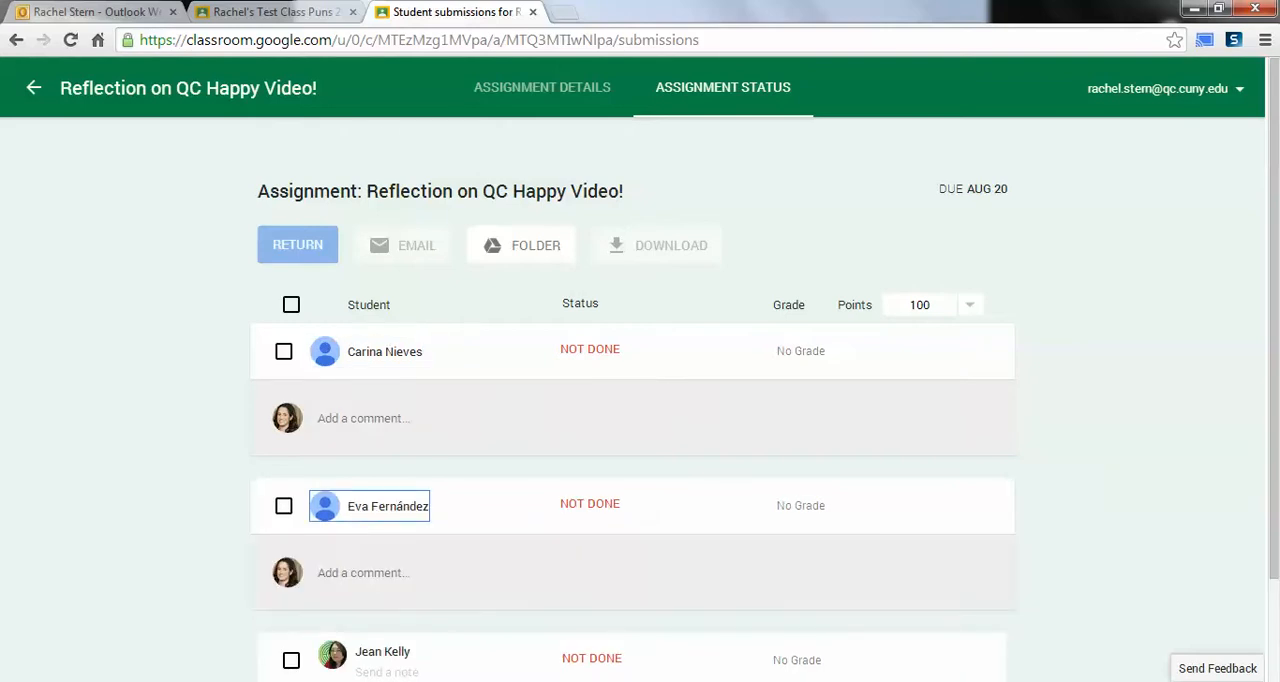
Step: Try entering a grade of 90 for the first student, clear it, and return to the class stream
left_click(810, 351)
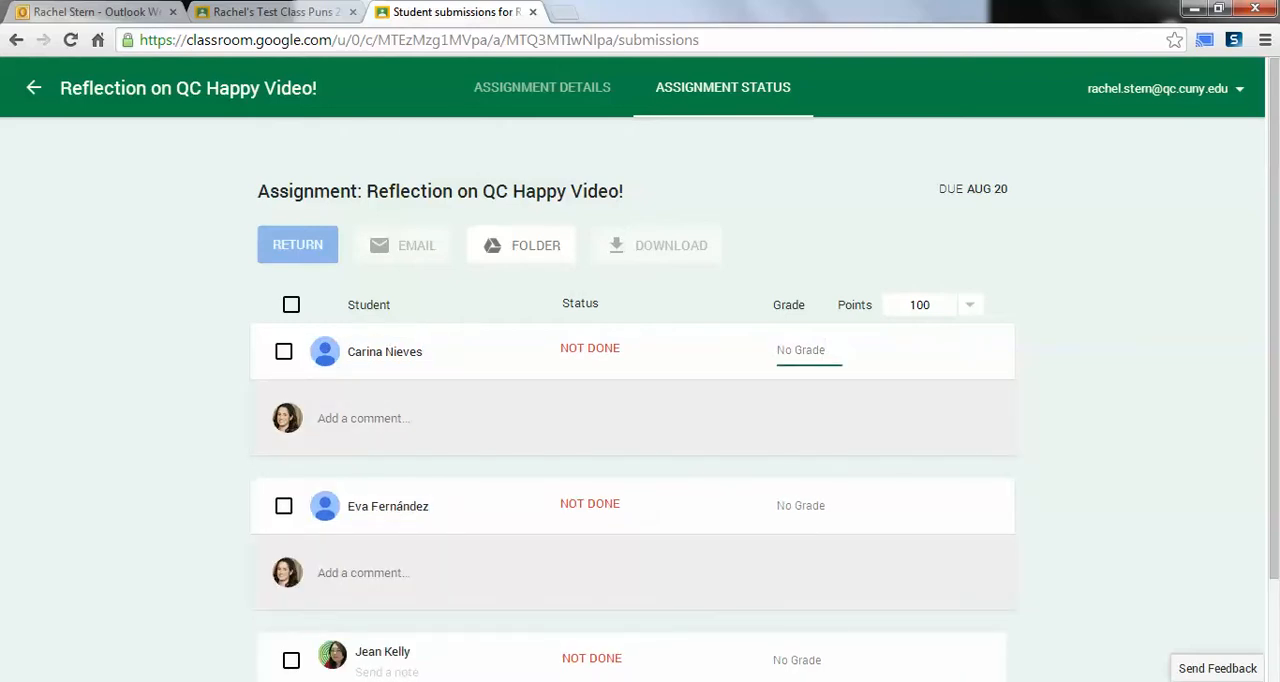
type("90")
key("ctrl+a")
key("BackSpace")
left_click(34, 88)
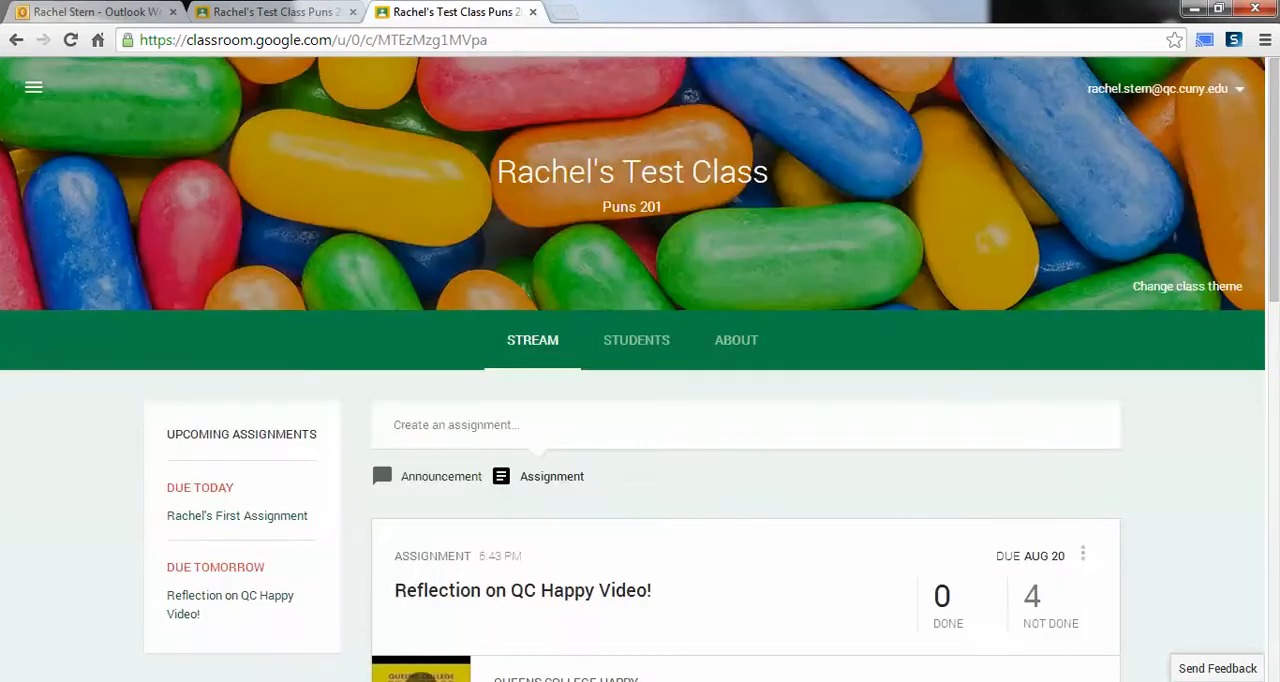
Step: Open the Drive folder of the first assignment, due today, and dismiss the Drive notice so it does not show again
left_click(237, 515)
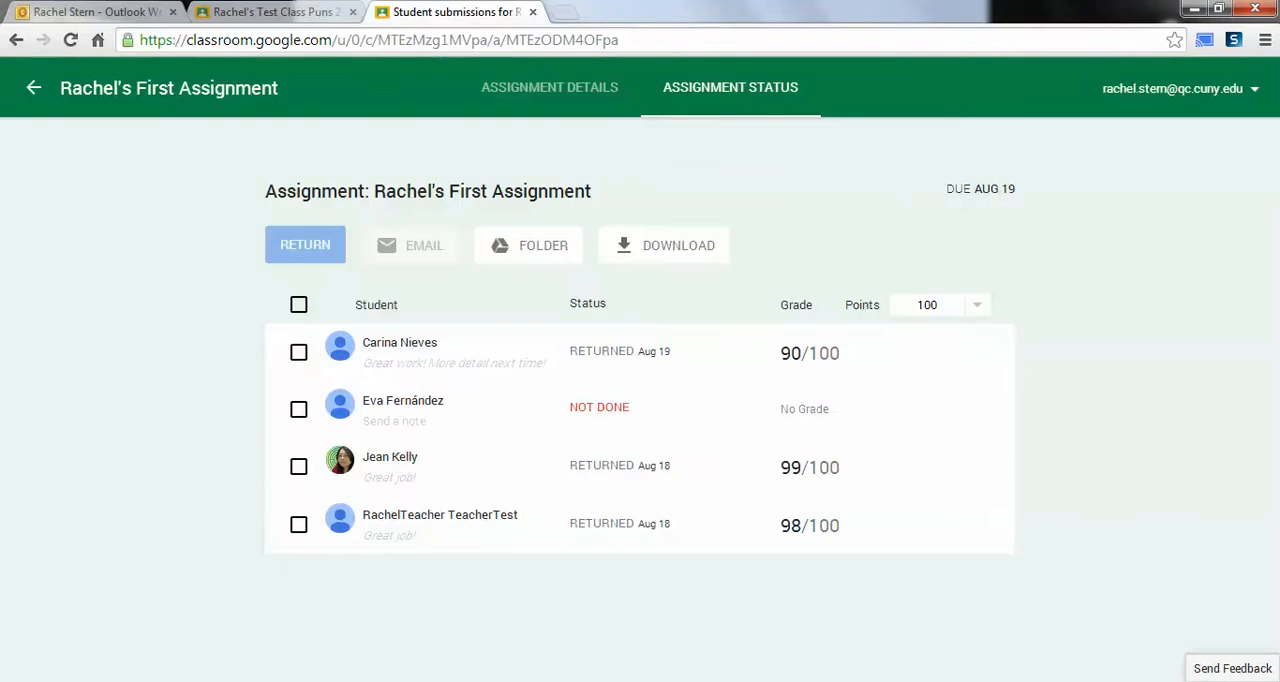
left_click(528, 245)
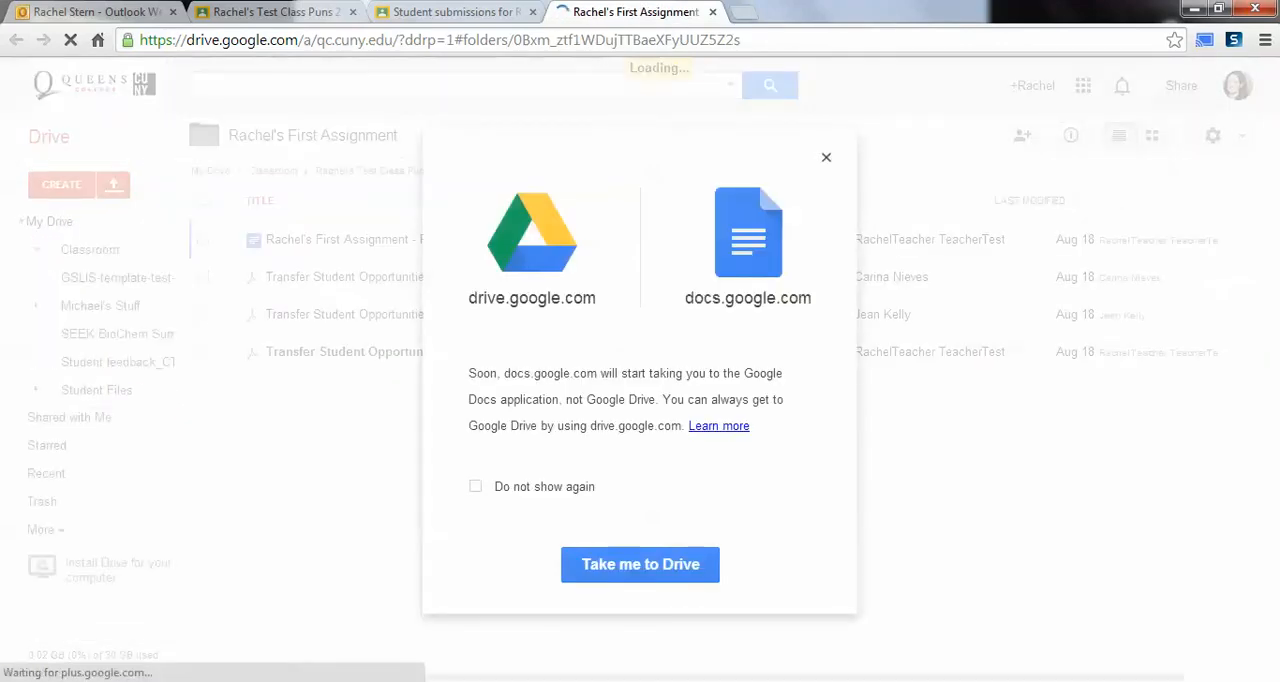
left_click(476, 486)
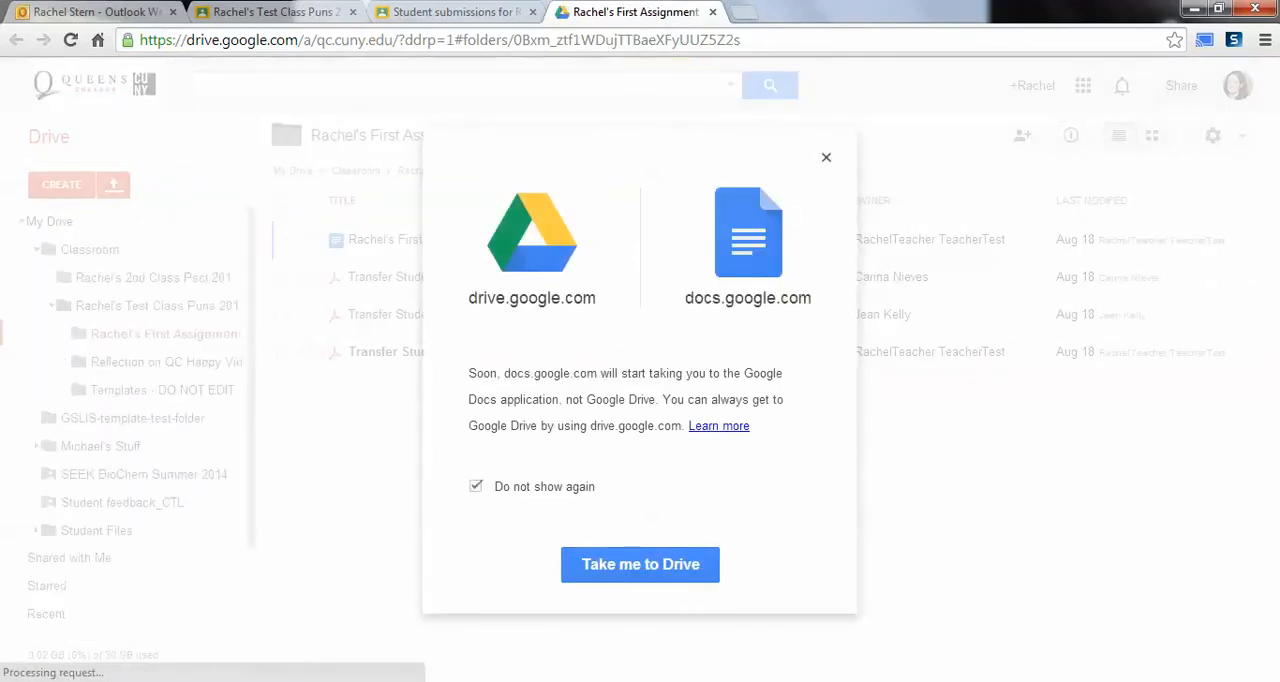
left_click(640, 564)
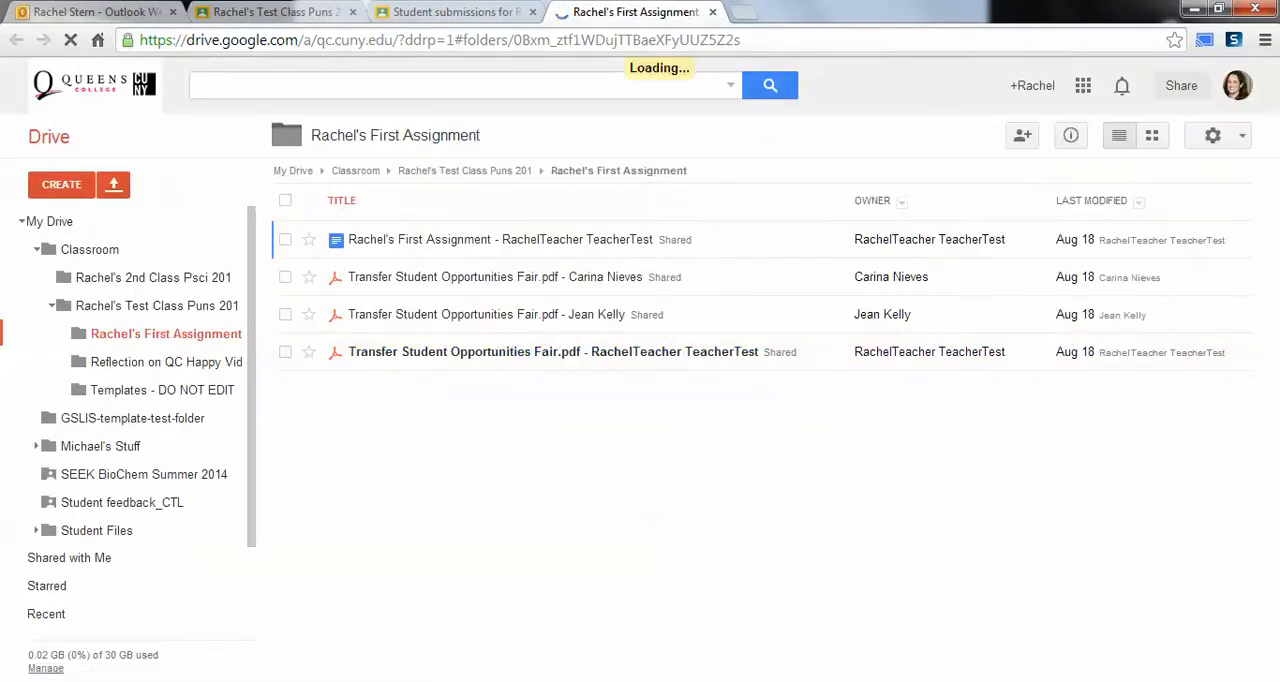
key("XF86MonBrightnessUp")
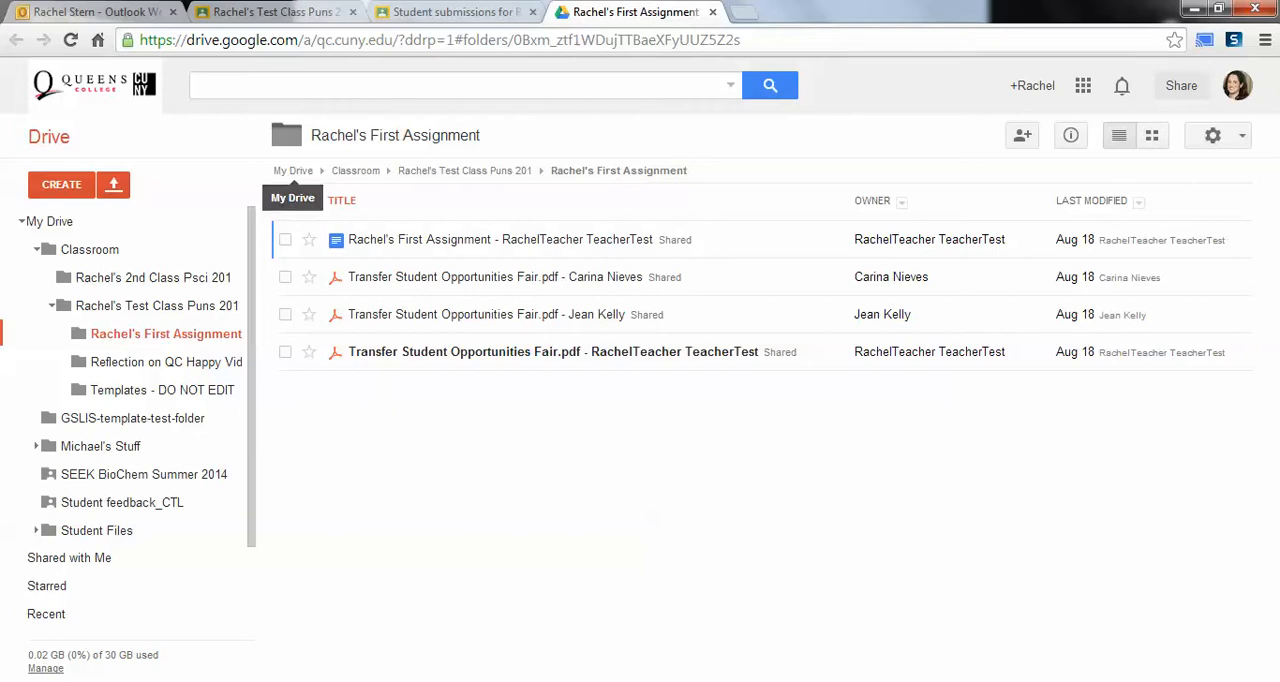
Step: Select all submitted files in the assignment's Drive folder, view the additional file actions, and return to the student submissions page
left_click(285, 200)
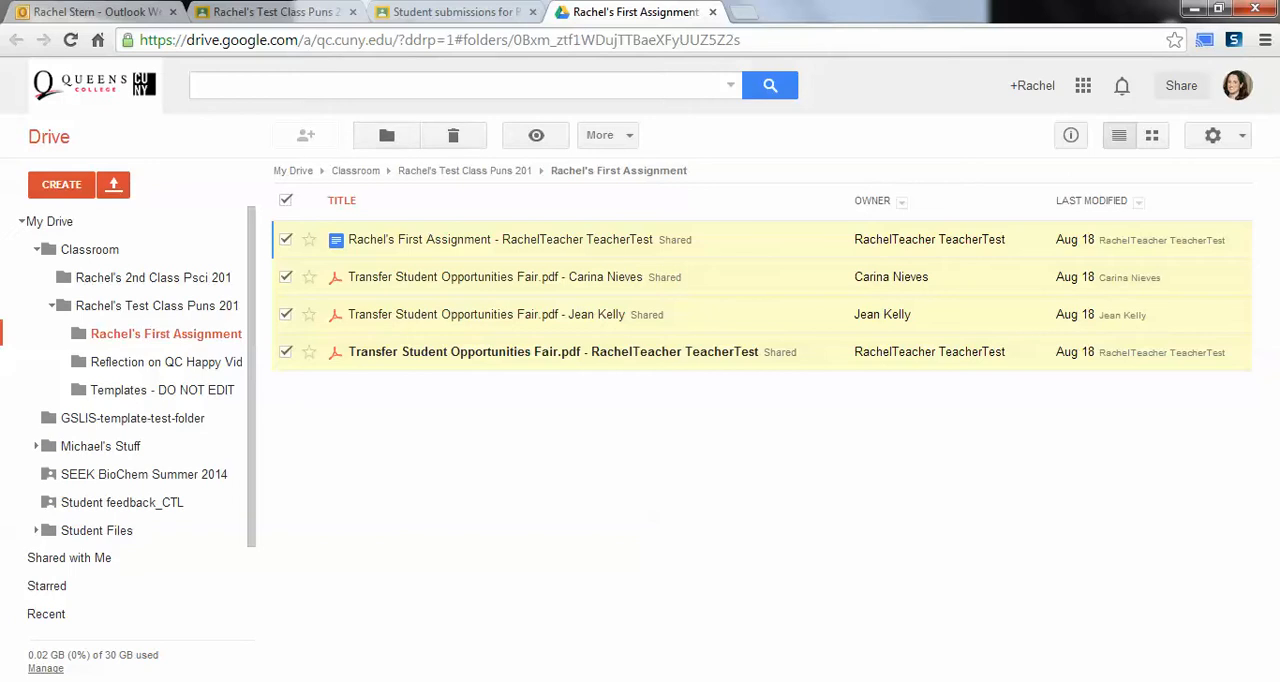
left_click(603, 135)
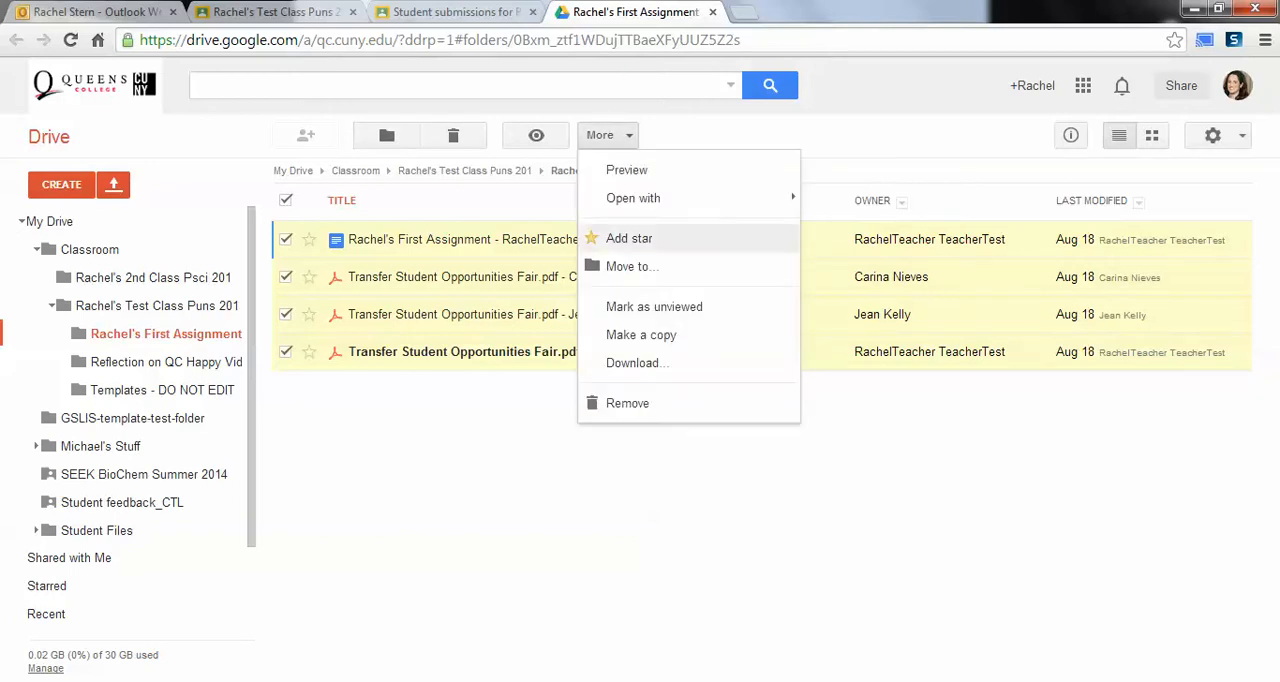
key("Escape")
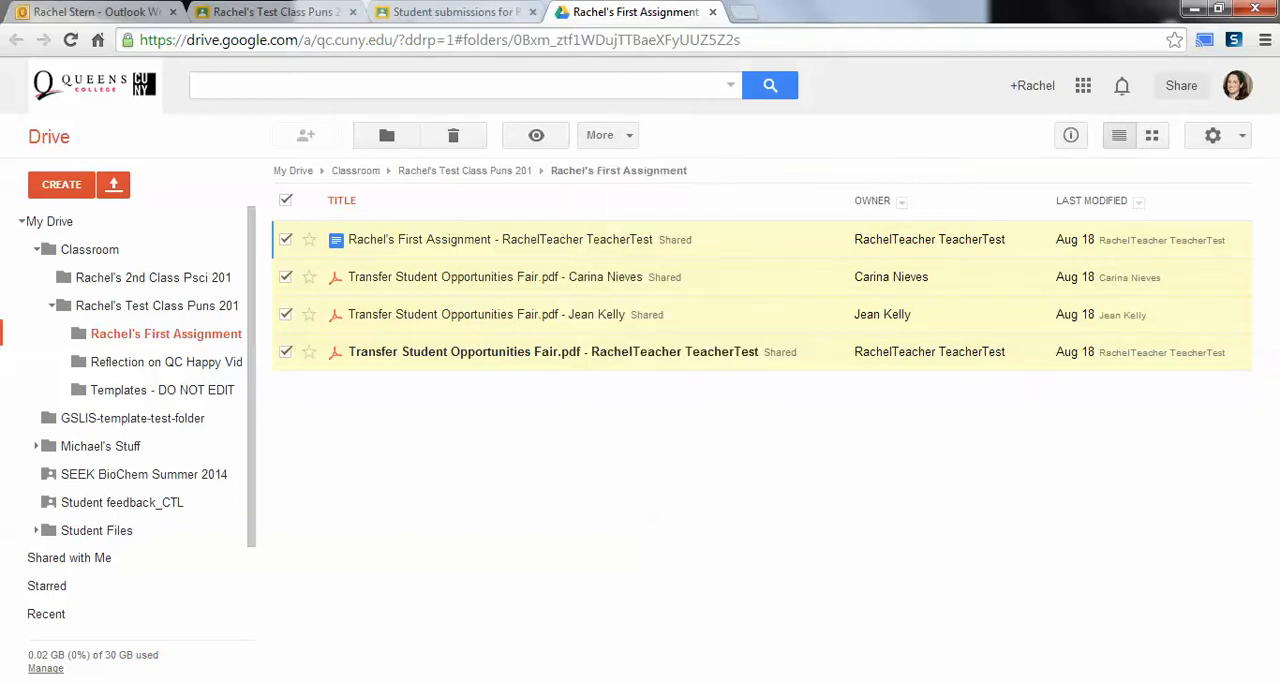
left_click(475, 12)
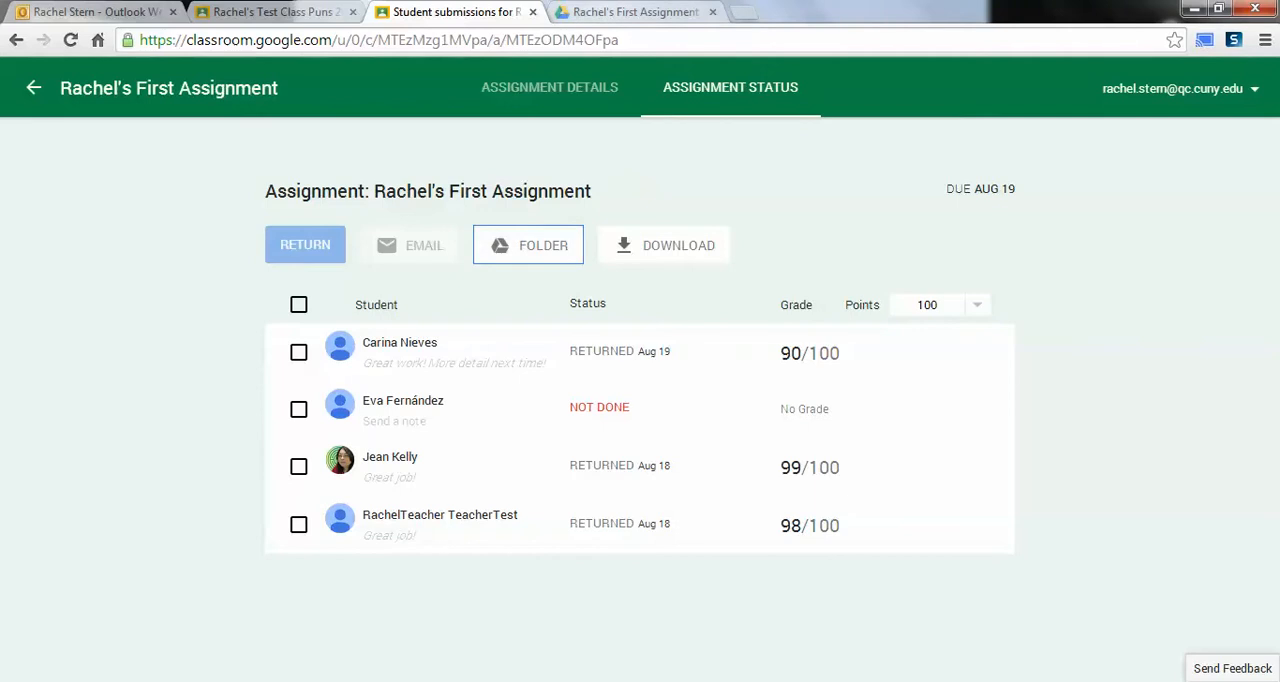
left_click(615, 12)
left_click(502, 12)
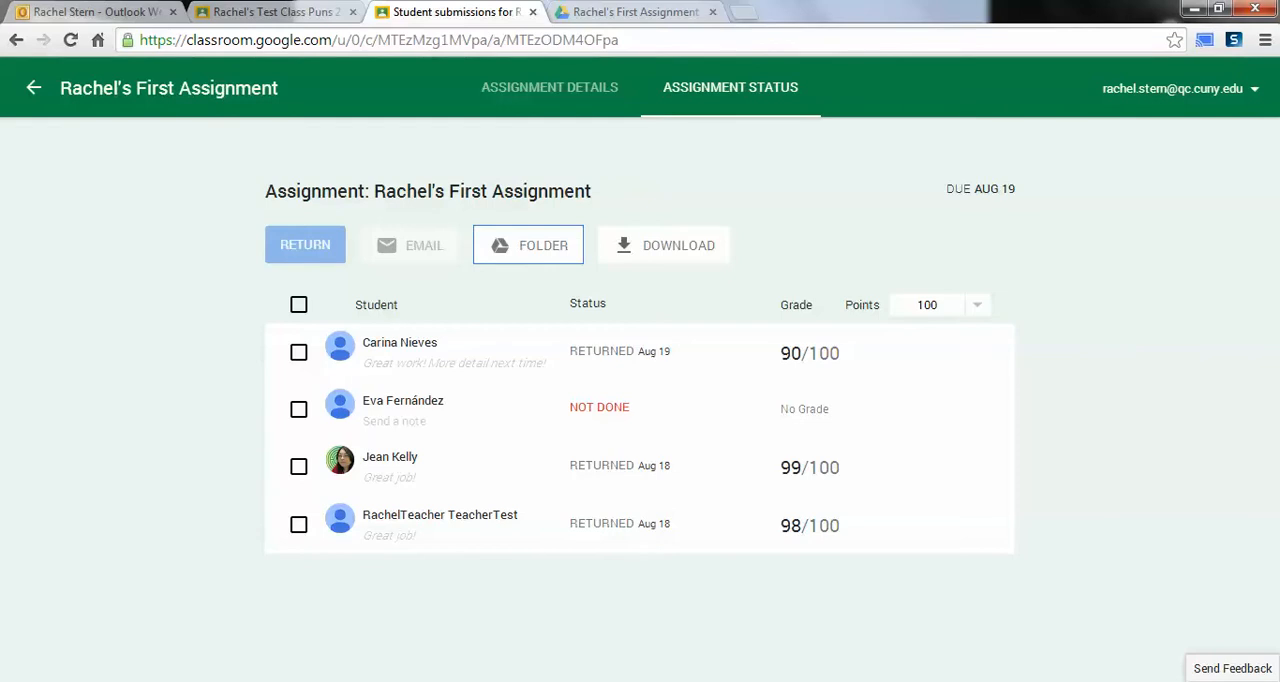
Step: Expand the fourth student's entry and review the submitted files and comments
left_click(440, 515)
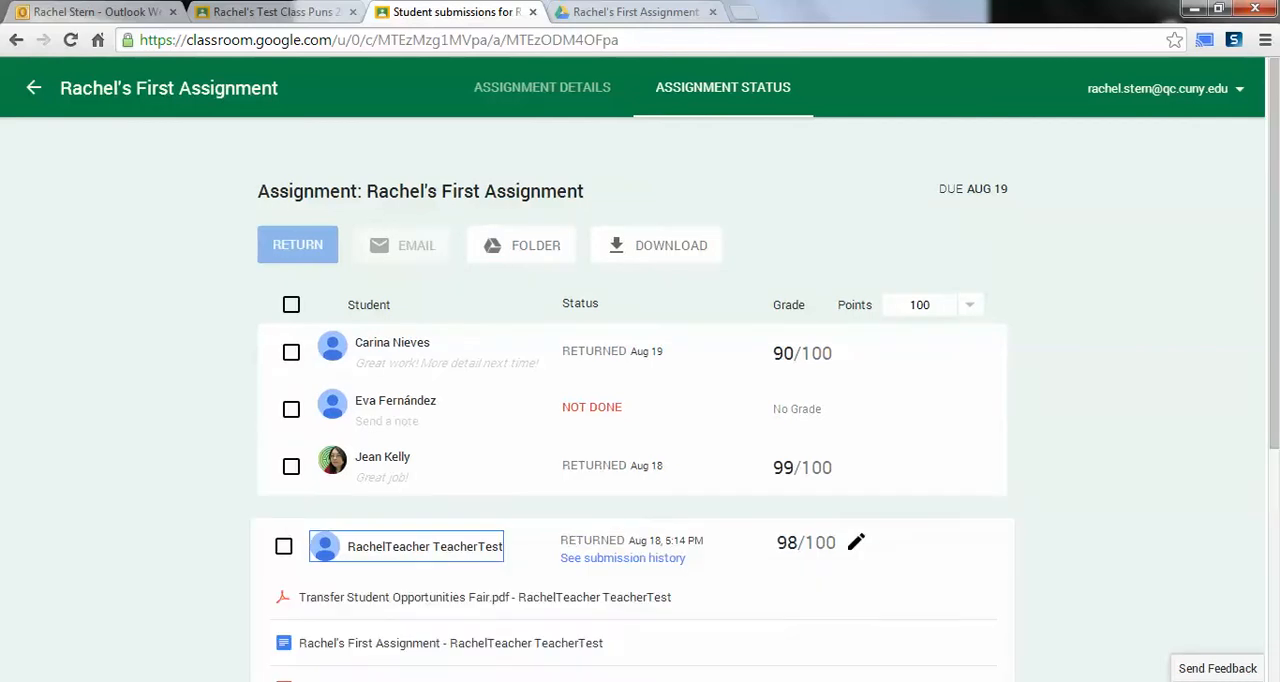
scroll(632, 400, "down", 3)
scroll(632, 398, "up", 4)
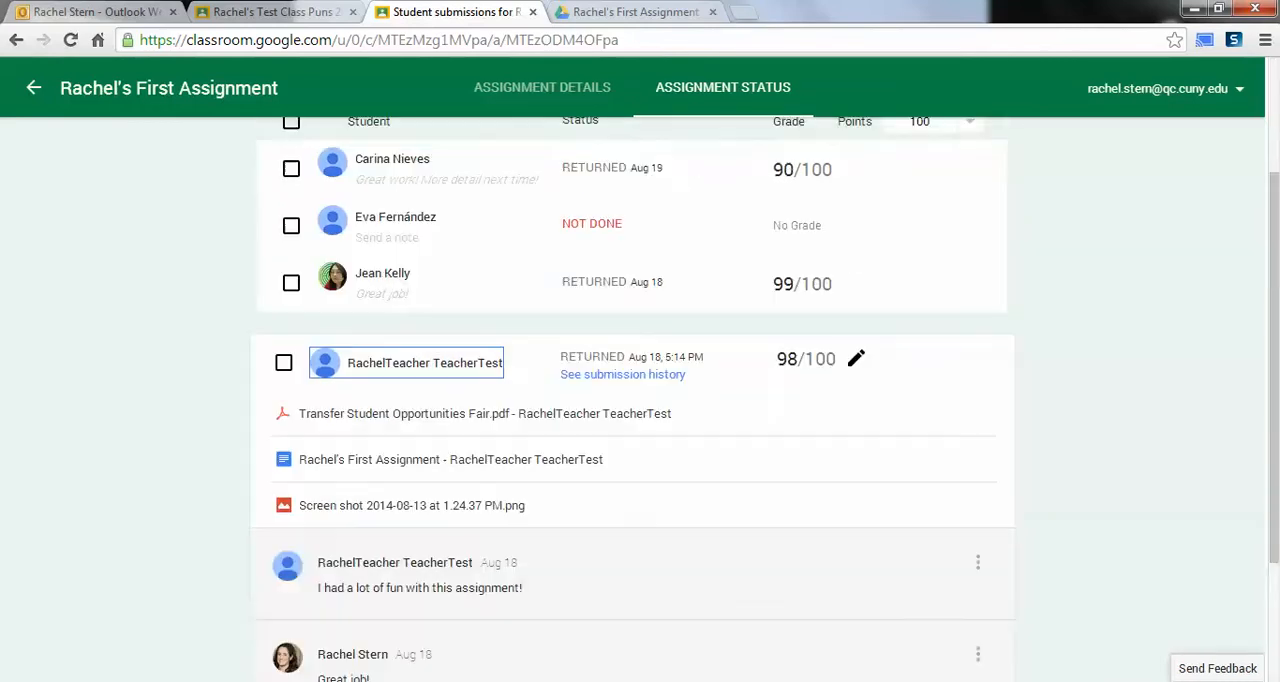
Step: Return the assignment to the fourth student with the note "I liked your new paragraph on cells and humor"
left_click(284, 546)
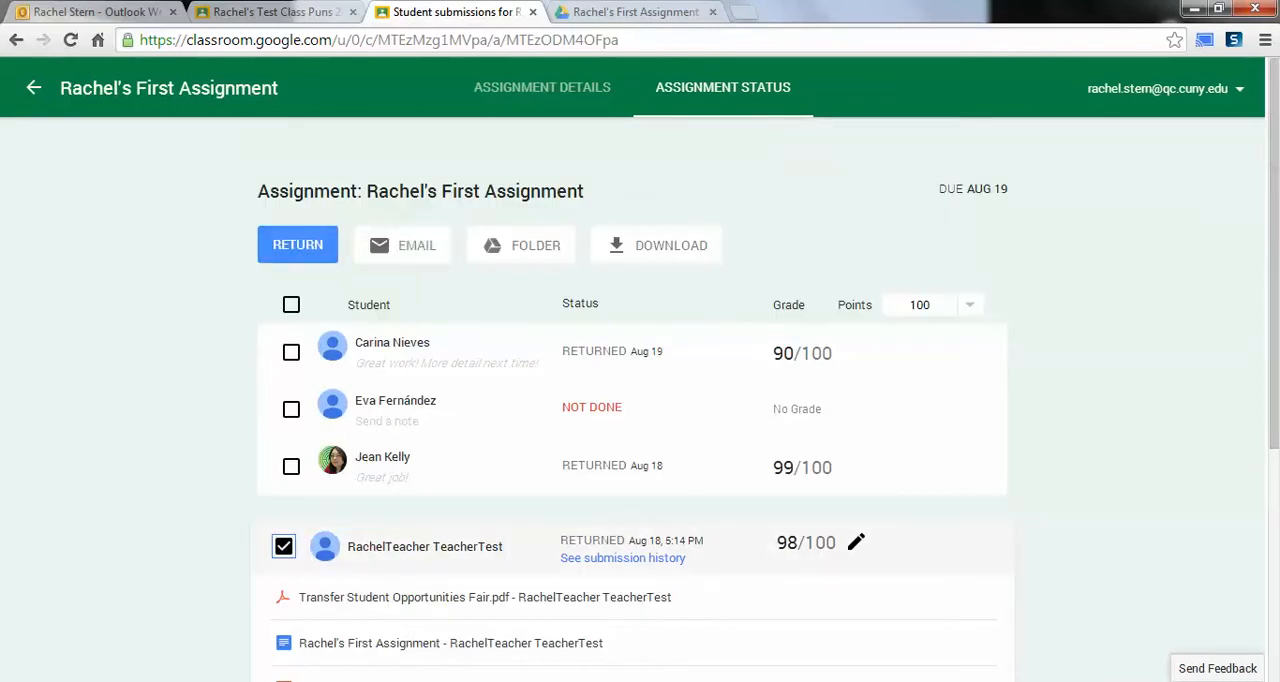
left_click(298, 245)
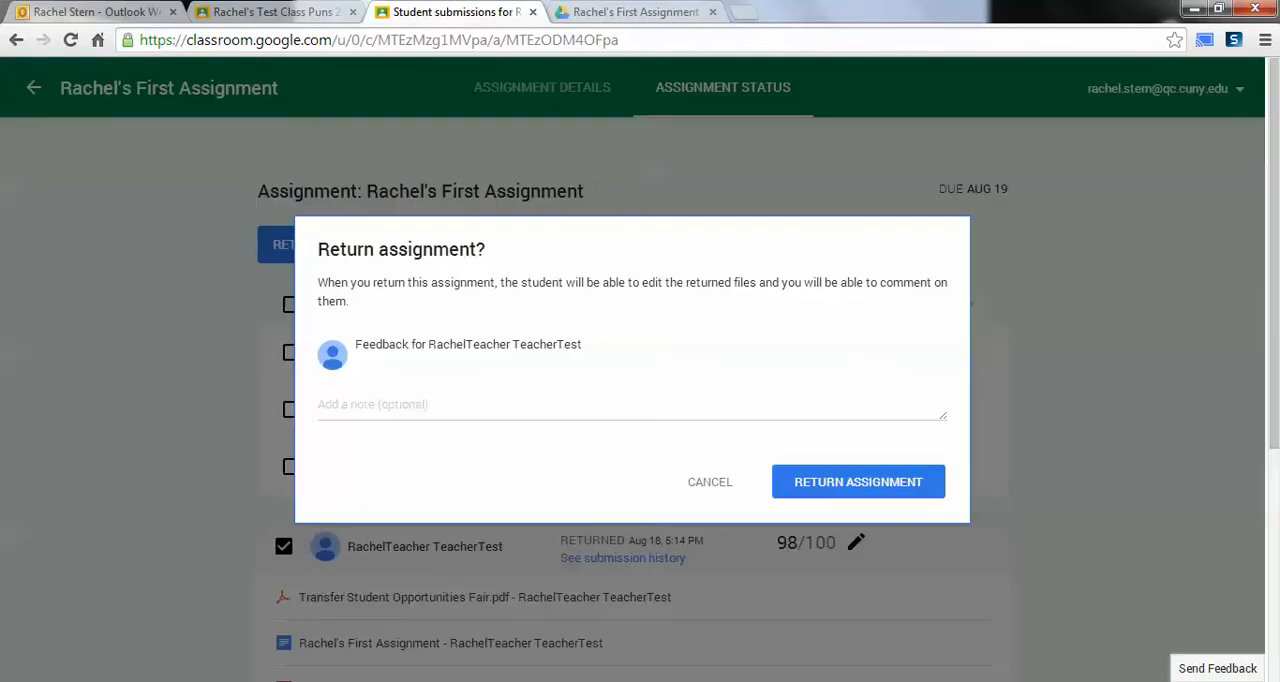
left_click_drag(873, 284, 860, 370)
left_click(860, 370)
left_click(372, 404)
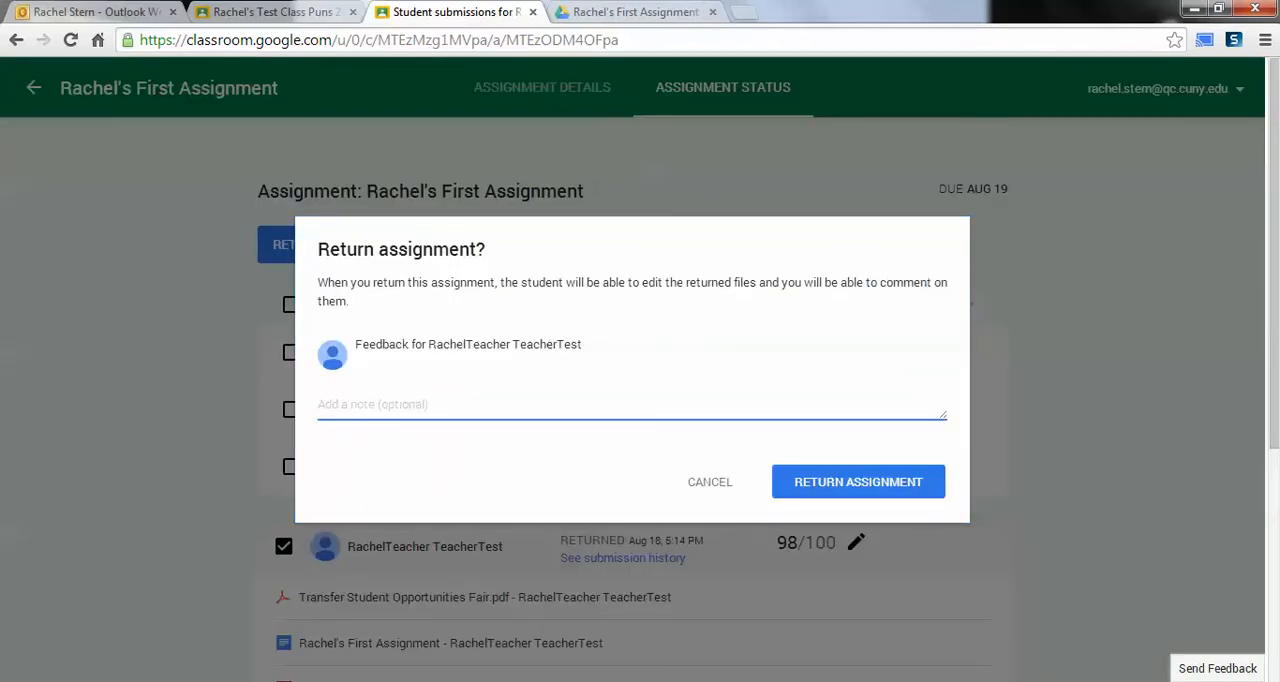
type("I liked you")
key("BackSpace")
key("BackSpace")
type("our new paragraph on ")
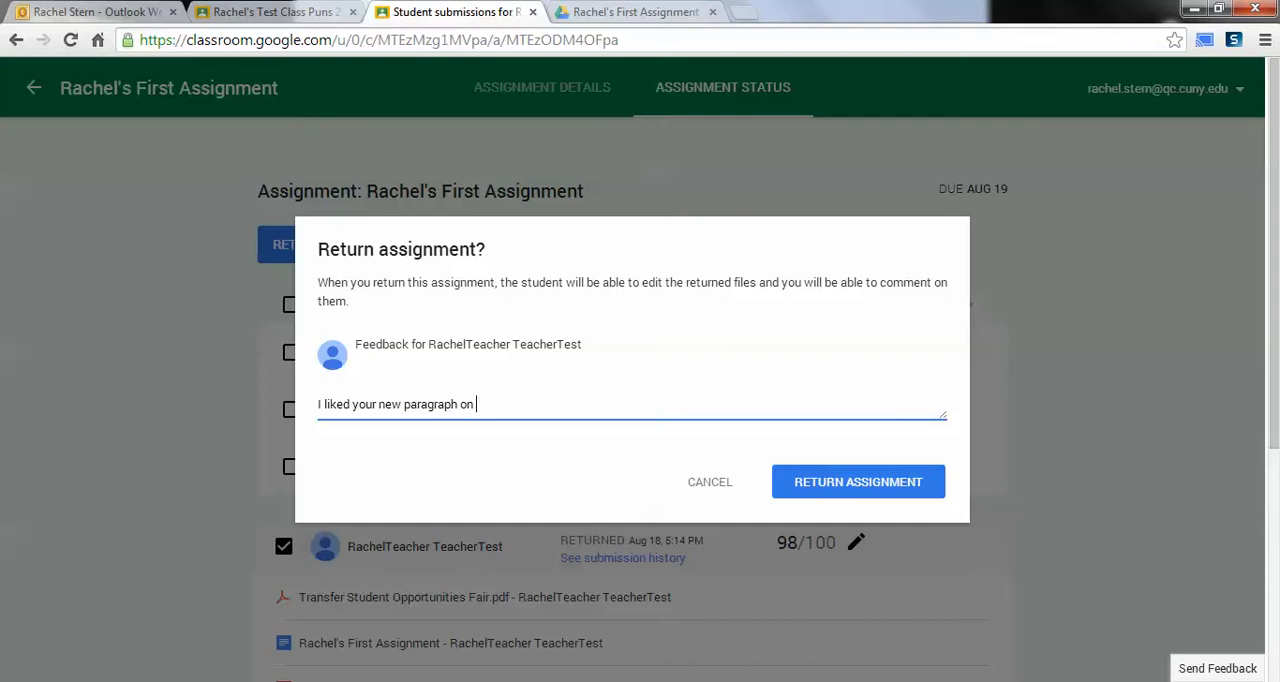
type("cells and humor")
left_click(858, 481)
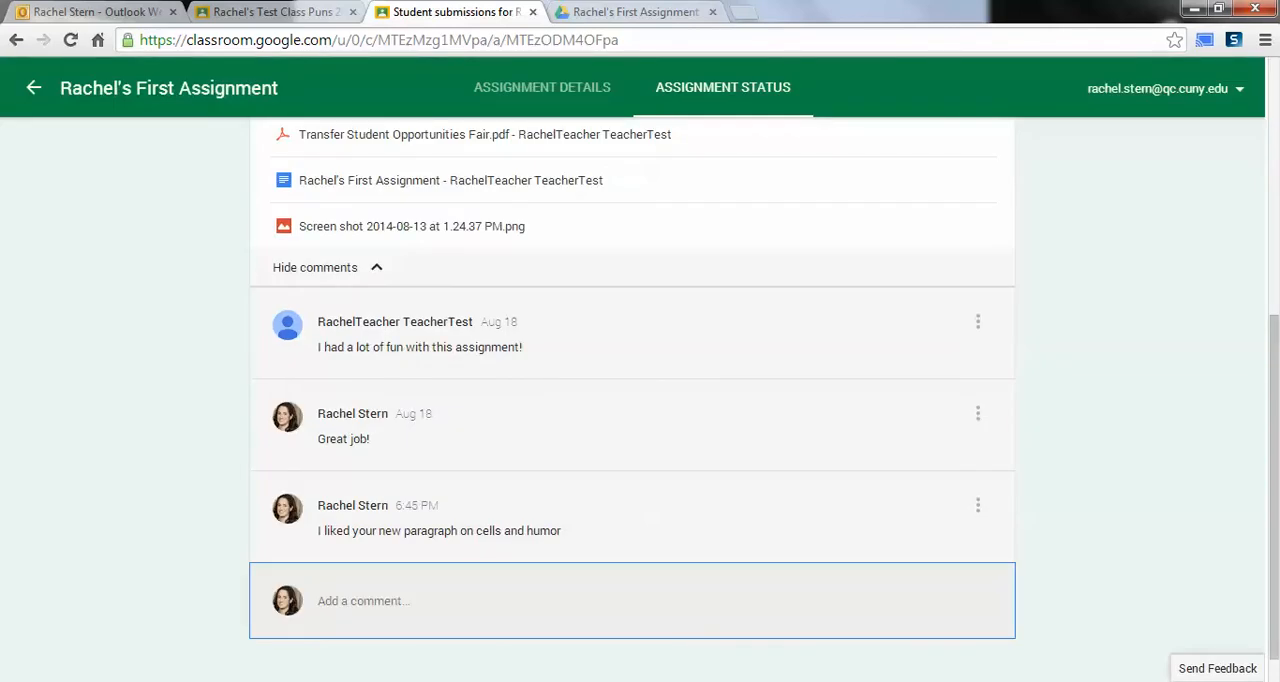
scroll(632, 400, "up", 5)
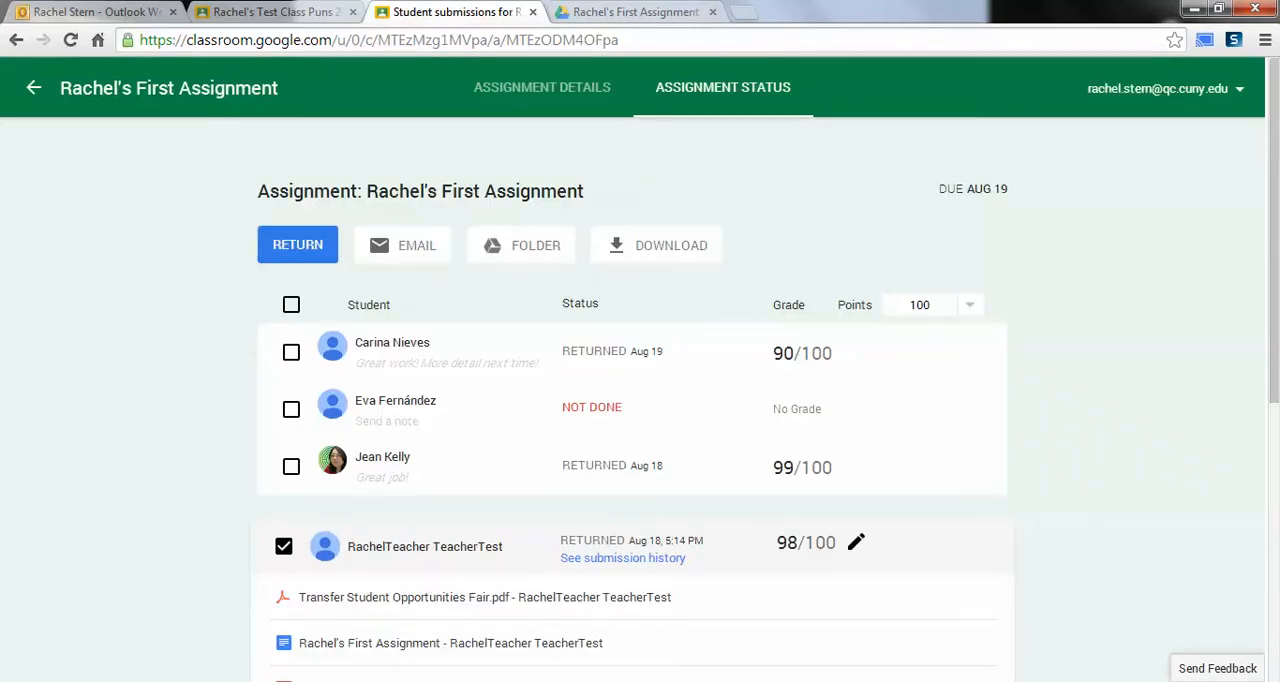
Step: Go back to the class stream and look through its assignment and announcement posts
left_click(34, 88)
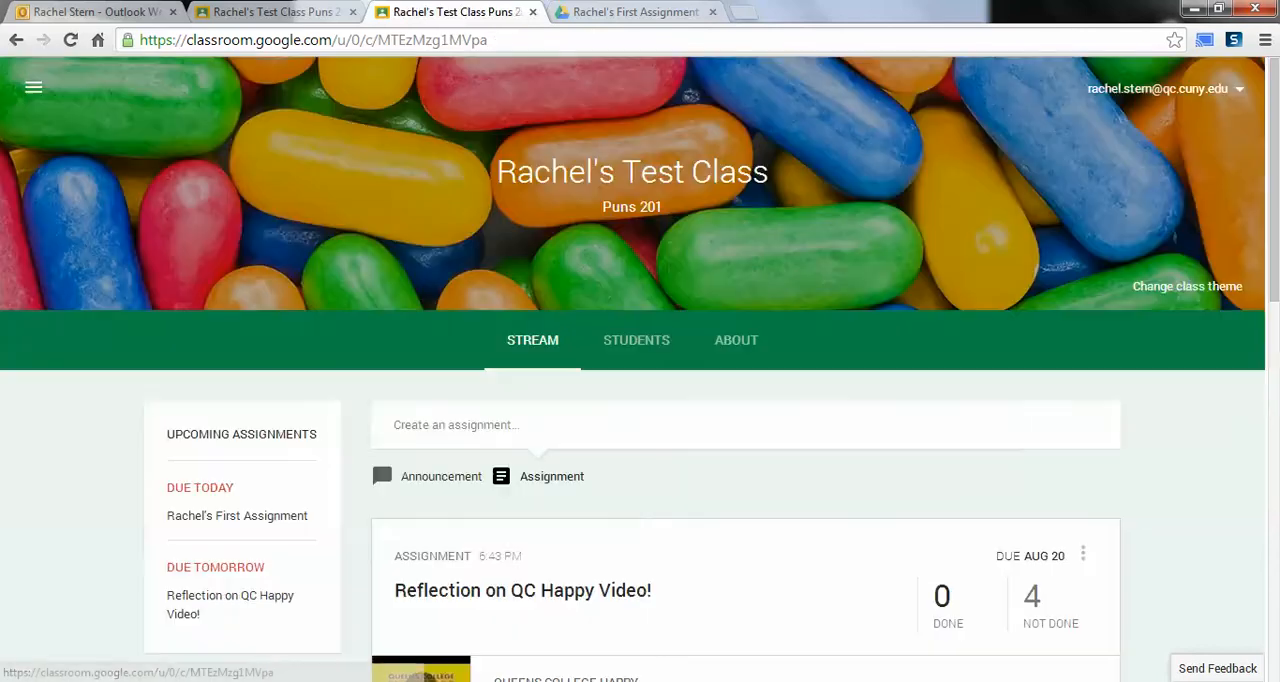
scroll(640, 400, "down", 7)
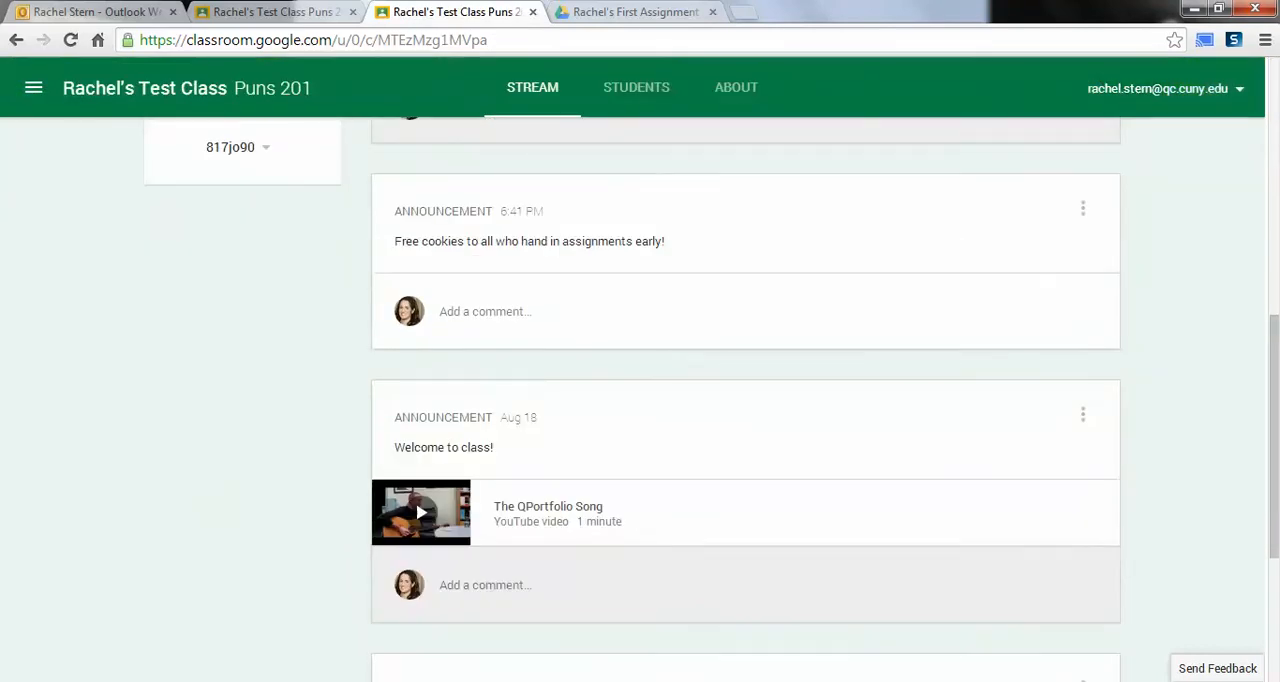
scroll(640, 400, "up", 10)
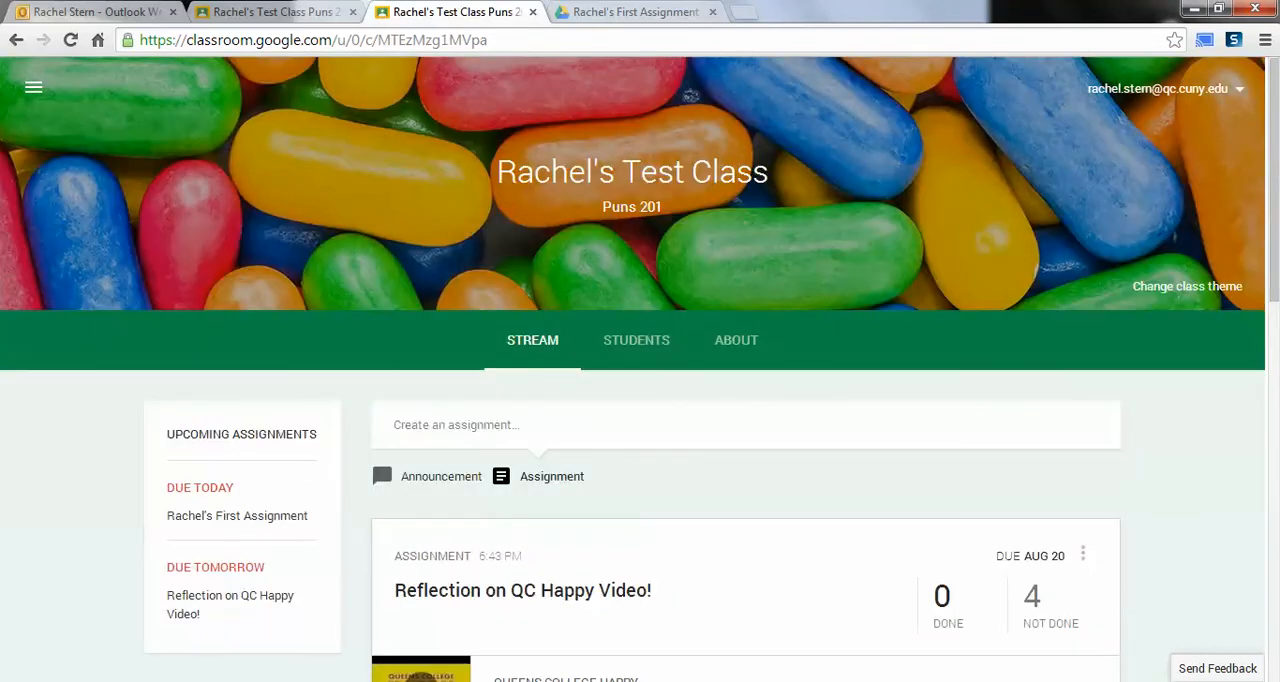
left_click(638, 348)
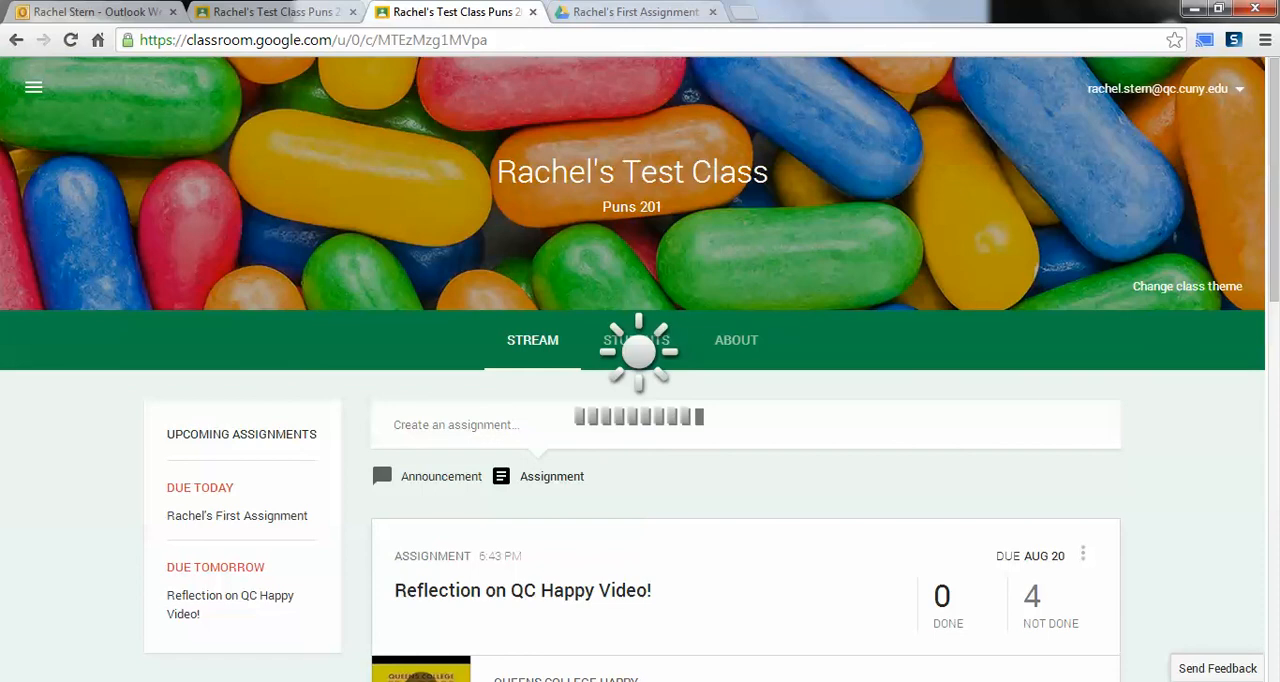